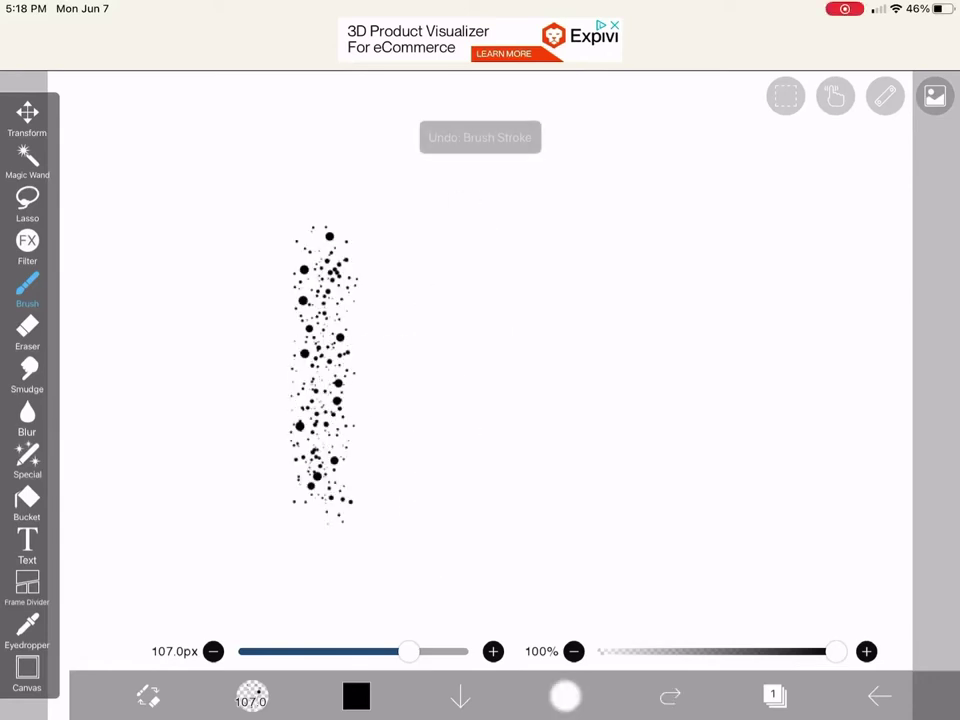
Select the Dip Pen (Hard) brush from the brush list
{"action": "left_click", "coordinate": [356, 696]}
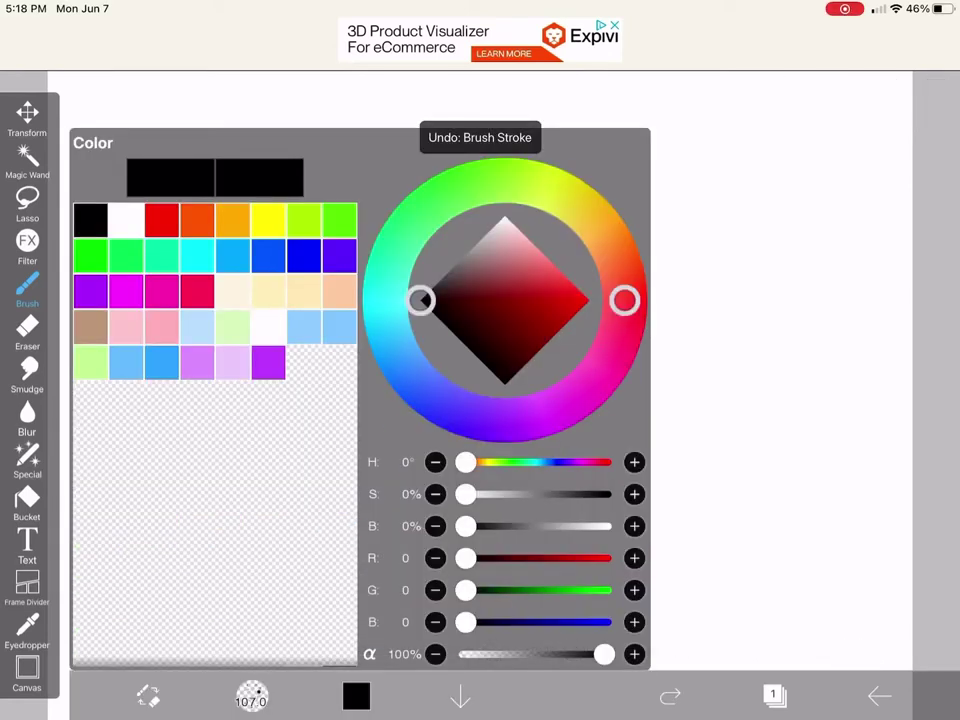
{"action": "left_click", "coordinate": [356, 696]}
{"action": "left_click", "coordinate": [251, 696]}
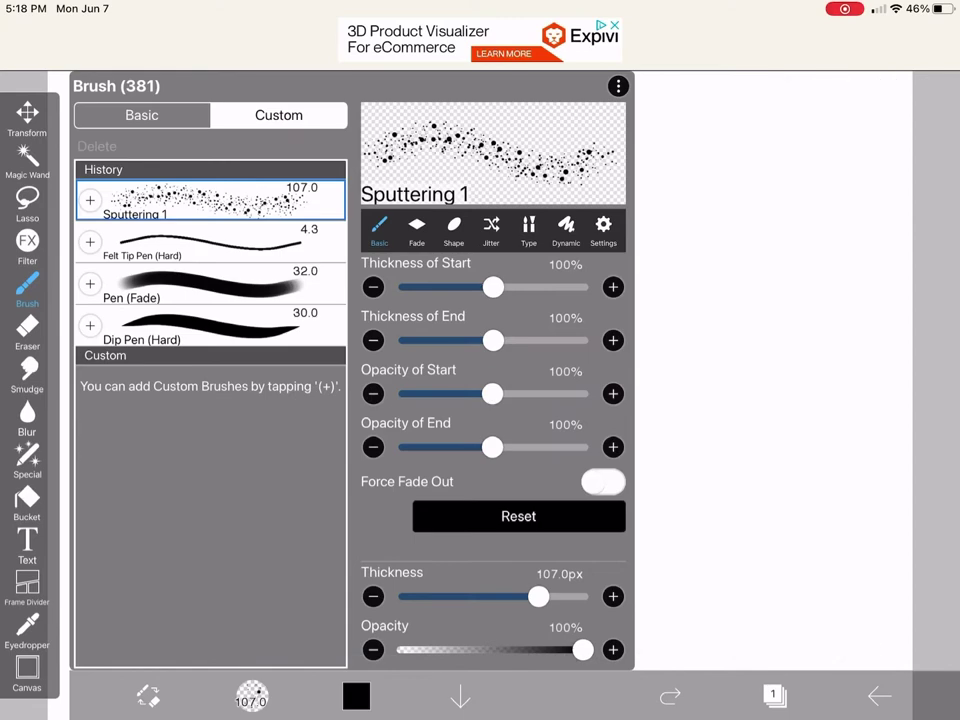
{"action": "left_click", "coordinate": [200, 325]}
{"action": "left_click", "coordinate": [251, 696]}
Write 'Hi' with a smile curve beneath it as a test doodle
{"action": "left_click_drag", "start_coordinate": [270, 198], "coordinate": [287, 500]}
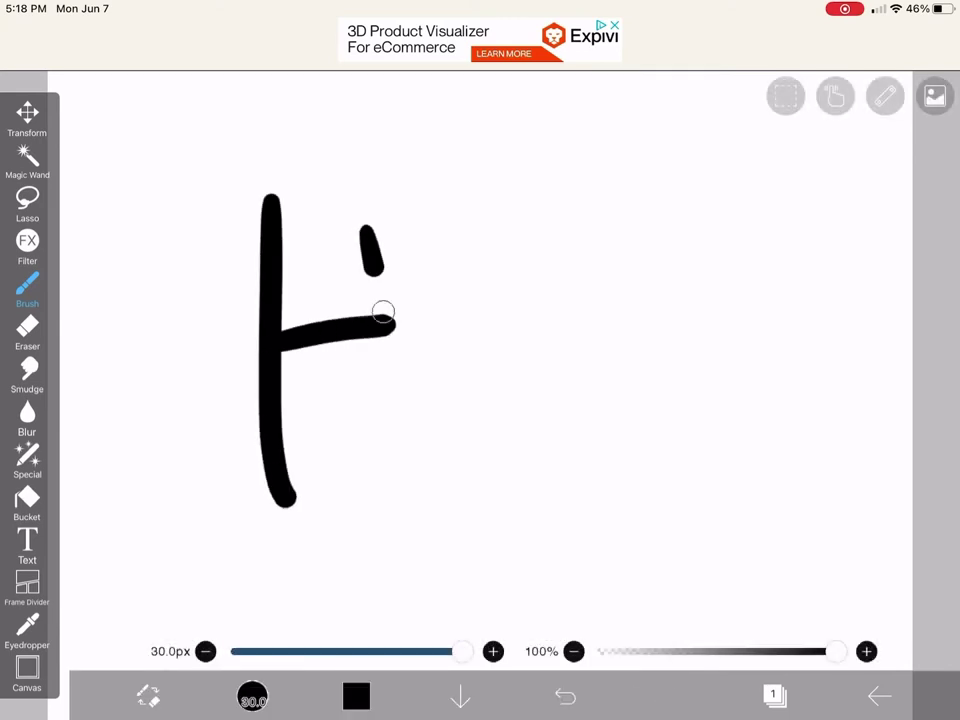
{"action": "left_click_drag", "start_coordinate": [372, 265], "coordinate": [410, 460]}
{"action": "left_click", "coordinate": [562, 204]}
{"action": "left_click_drag", "start_coordinate": [555, 305], "coordinate": [568, 455]}
{"action": "left_click_drag", "start_coordinate": [380, 568], "coordinate": [590, 492]}
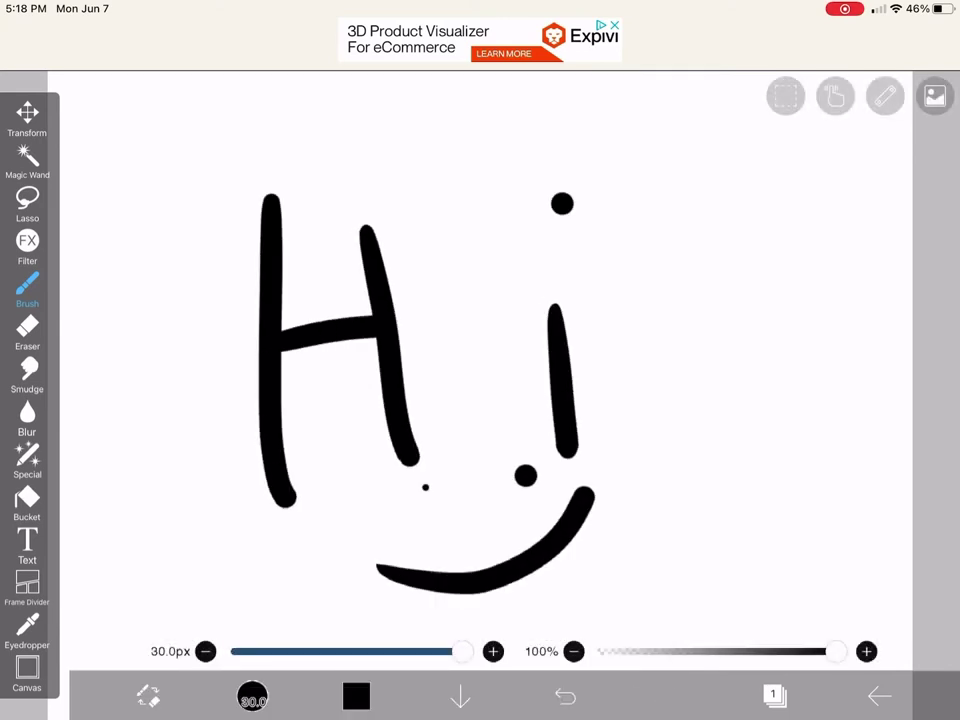
Undo the smile and letter strokes one by one
{"action": "scroll", "coordinate": [480, 380], "scroll_direction": "down", "scroll_amount": 3}
{"action": "scroll", "coordinate": [450, 400], "scroll_direction": "up", "scroll_amount": 5}
{"action": "scroll", "coordinate": [480, 380], "scroll_direction": "down", "scroll_amount": 5}
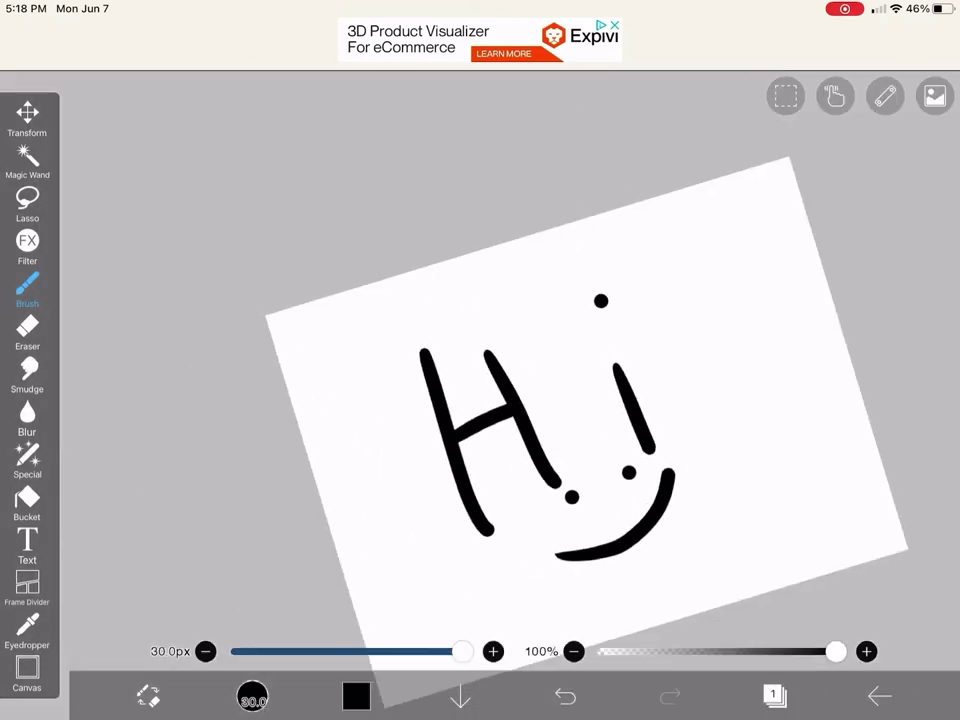
{"action": "scroll", "coordinate": [580, 400], "scroll_direction": "down", "scroll_amount": 3}
{"action": "left_click", "coordinate": [565, 696]}
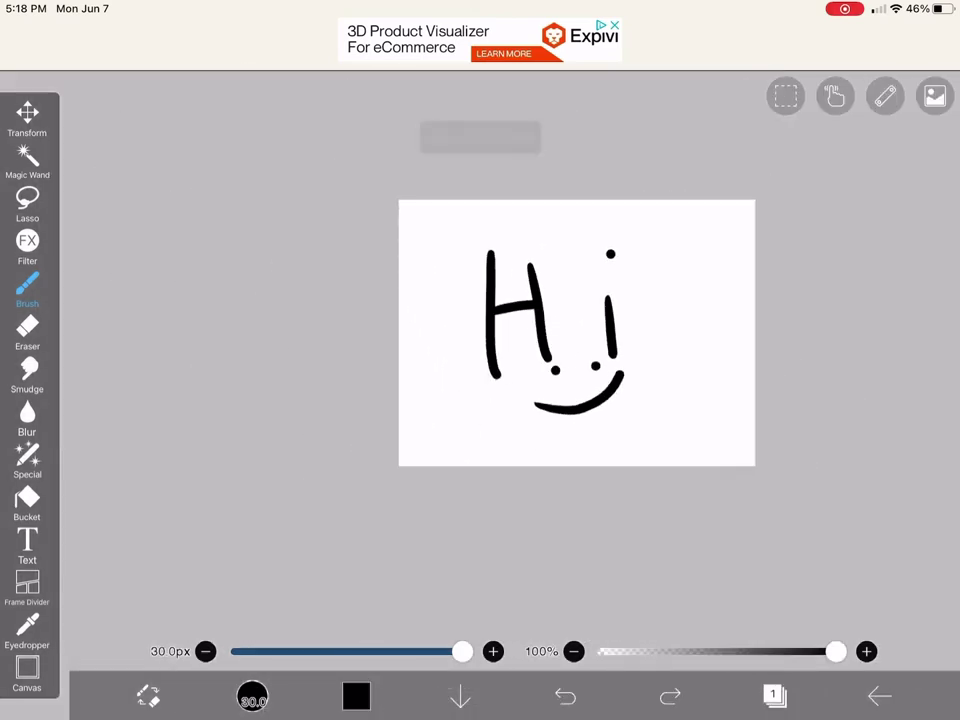
{"action": "left_click", "coordinate": [565, 696]}
Undo the last doodle stroke to blank the canvas and zoom in
{"action": "left_click", "coordinate": [565, 696]}
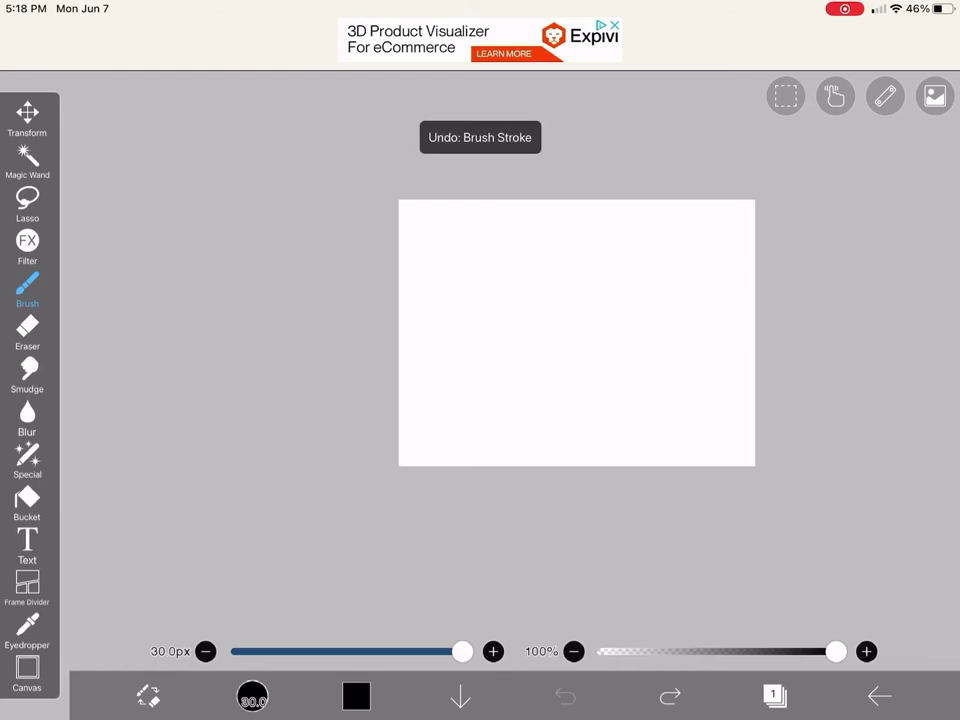
{"action": "scroll", "coordinate": [577, 333], "scroll_direction": "up", "scroll_amount": 2}
{"action": "scroll", "coordinate": [460, 340], "scroll_direction": "up", "scroll_amount": 1}
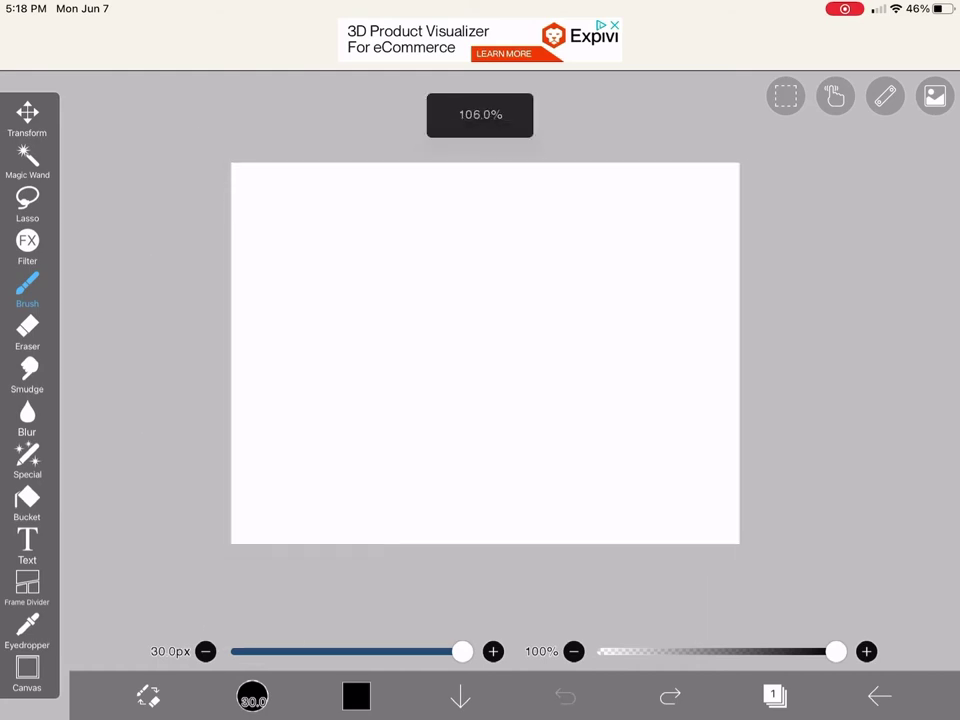
{"action": "scroll", "coordinate": [460, 340], "scroll_direction": "up", "scroll_amount": 1}
{"action": "scroll", "coordinate": [475, 345], "scroll_direction": "up", "scroll_amount": 1}
{"action": "scroll", "coordinate": [470, 345], "scroll_direction": "up", "scroll_amount": 1}
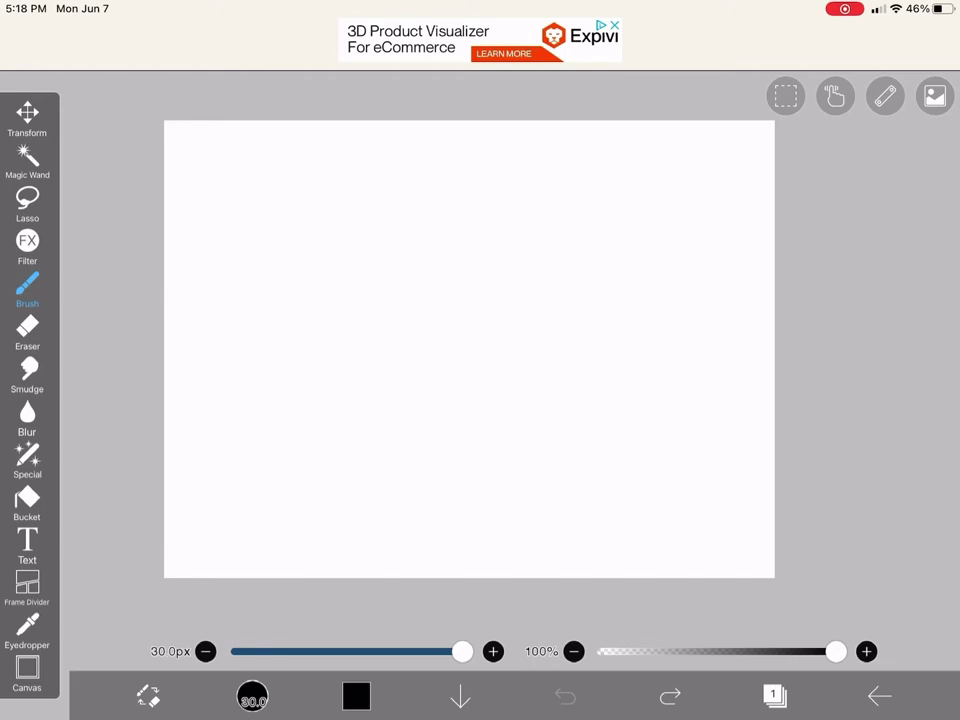
{"action": "scroll", "coordinate": [470, 350], "scroll_direction": "up", "scroll_amount": 5}
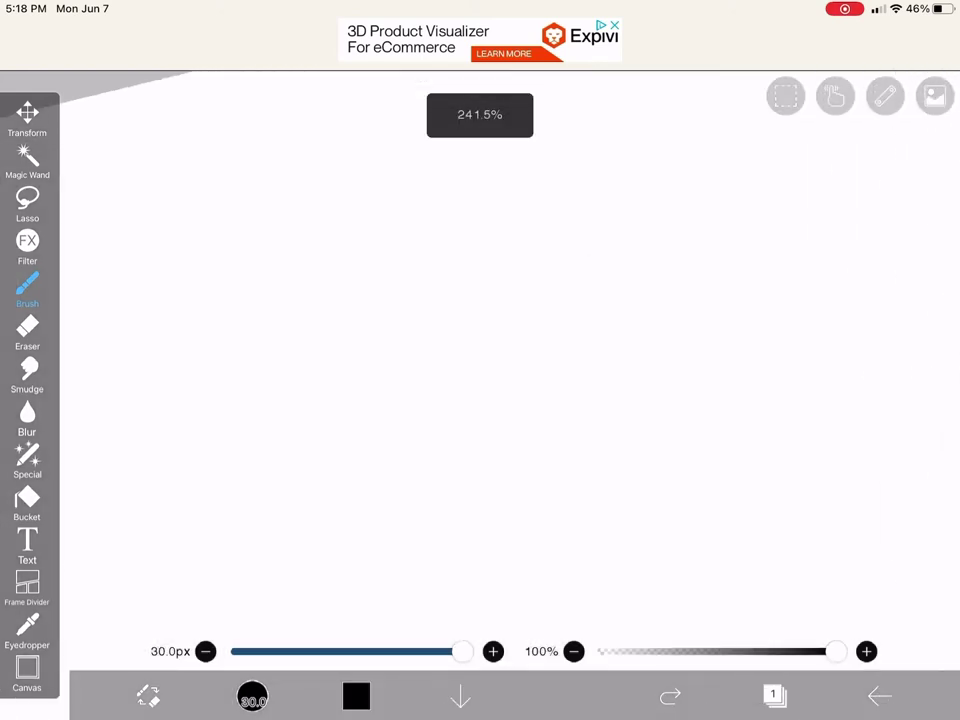
Draw a black freehand circle for the head, redoing the first attempt
{"action": "left_click_drag", "start_coordinate": [600, 500], "coordinate": [560, 560]}
{"action": "scroll", "coordinate": [480, 380], "scroll_direction": "up", "scroll_amount": 3}
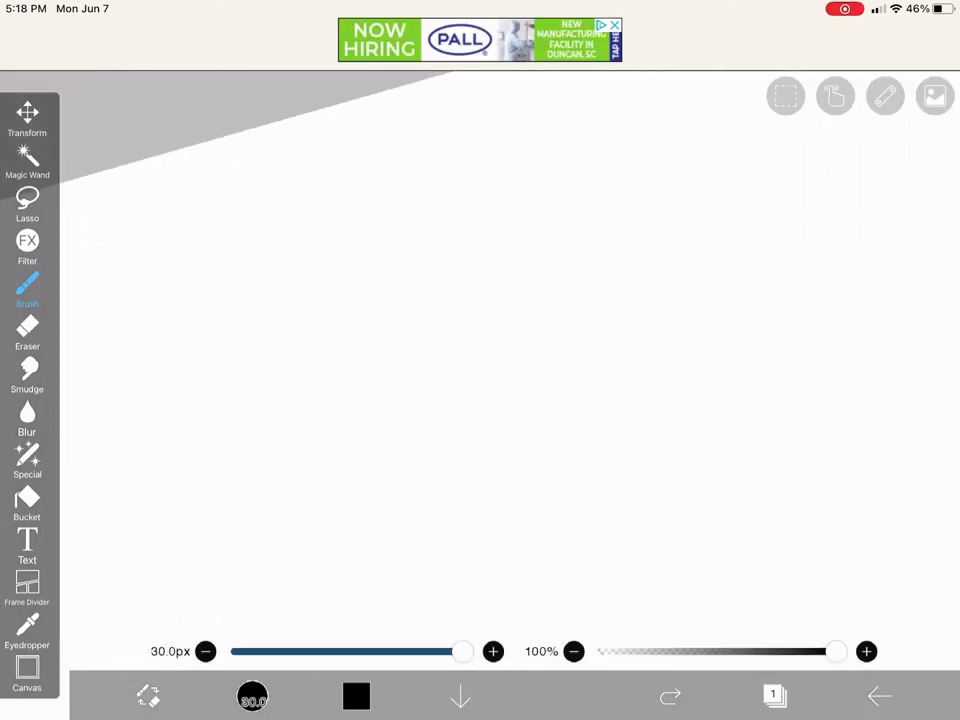
{"action": "scroll", "coordinate": [480, 380], "scroll_direction": "up", "scroll_amount": 3}
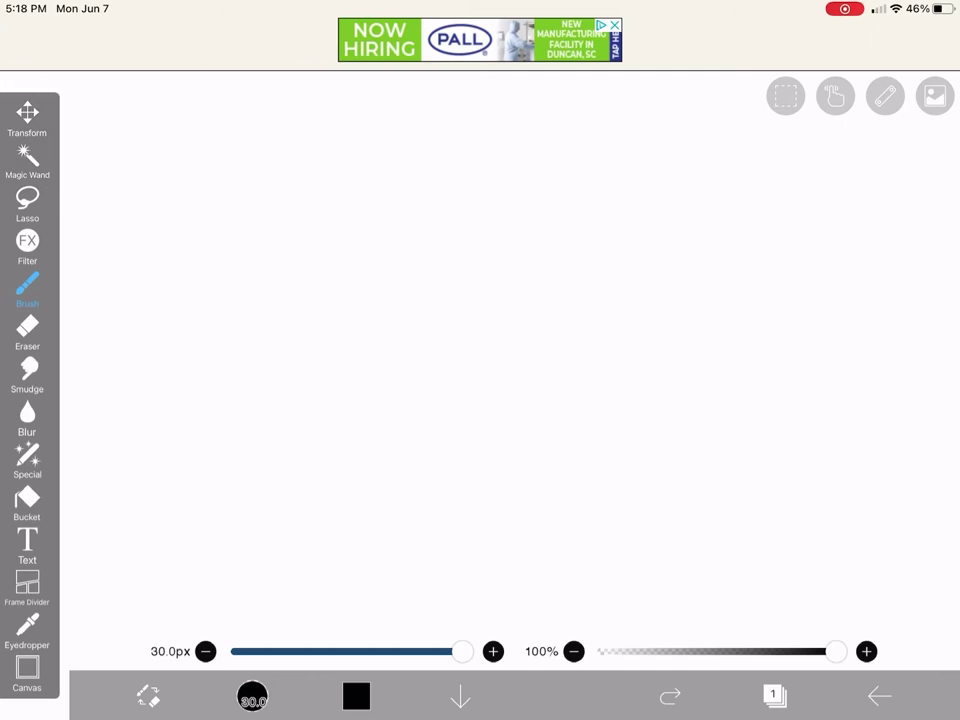
{"action": "mouse_move", "coordinate": [760, 118]}
{"action": "left_mouse_down"}
{"action": "mouse_move", "coordinate": [549, 113]}
{"action": "mouse_move", "coordinate": [589, 64]}
{"action": "left_mouse_up"}
{"action": "key", "text": "ctrl+z"}
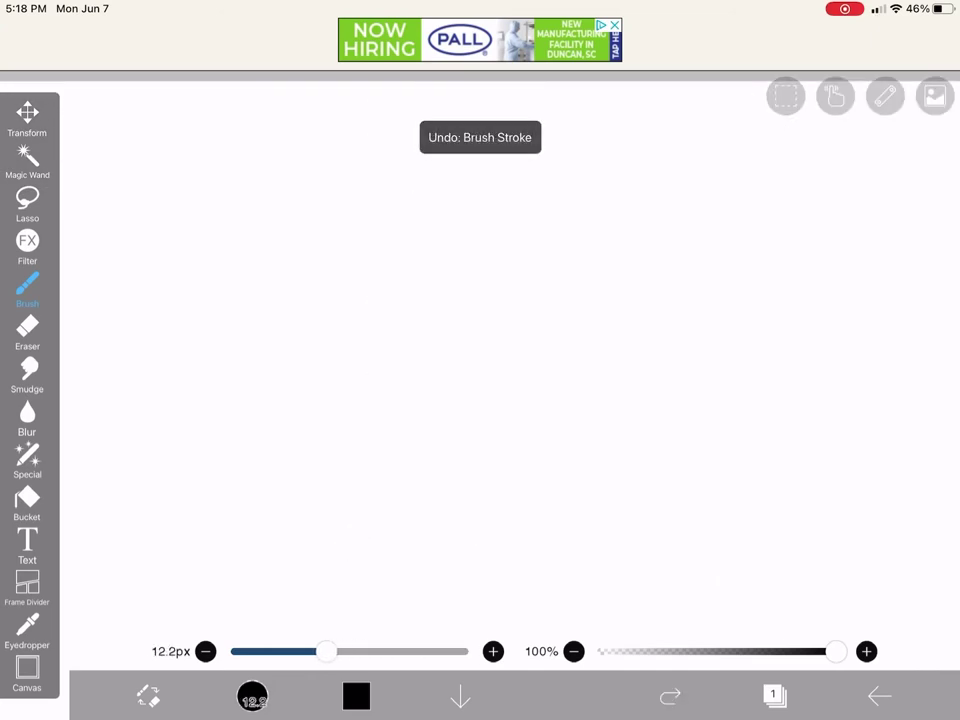
{"action": "mouse_move", "coordinate": [634, 150]}
{"action": "left_mouse_down"}
{"action": "mouse_move", "coordinate": [752, 439]}
{"action": "mouse_move", "coordinate": [568, 120]}
{"action": "left_mouse_up"}
{"action": "scroll", "coordinate": [560, 130], "scroll_direction": "up", "scroll_amount": 5}
{"action": "scroll", "coordinate": [560, 230], "scroll_direction": "up", "scroll_amount": 3}
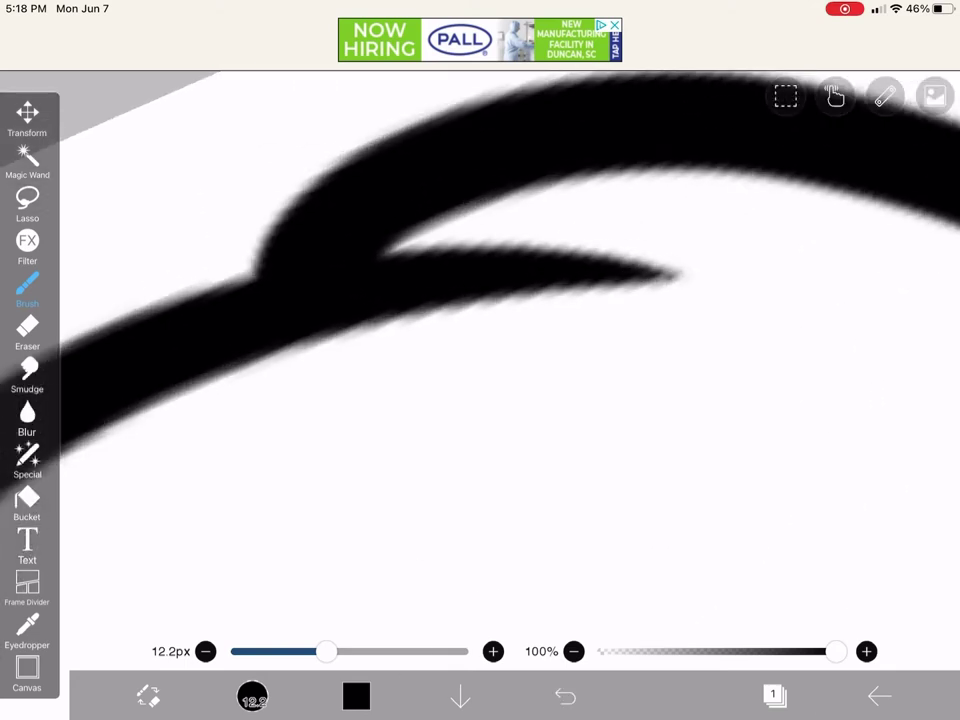
{"action": "scroll", "coordinate": [560, 230], "scroll_direction": "up", "scroll_amount": 2}
Erase the hook at the top of the circle, then return to the brush
{"action": "left_click", "coordinate": [27, 330]}
{"action": "mouse_move", "coordinate": [760, 300]}
{"action": "left_mouse_down"}
{"action": "mouse_move", "coordinate": [557, 358]}
{"action": "mouse_move", "coordinate": [465, 369]}
{"action": "mouse_move", "coordinate": [446, 336]}
{"action": "mouse_move", "coordinate": [291, 487]}
{"action": "mouse_move", "coordinate": [260, 400]}
{"action": "left_mouse_up"}
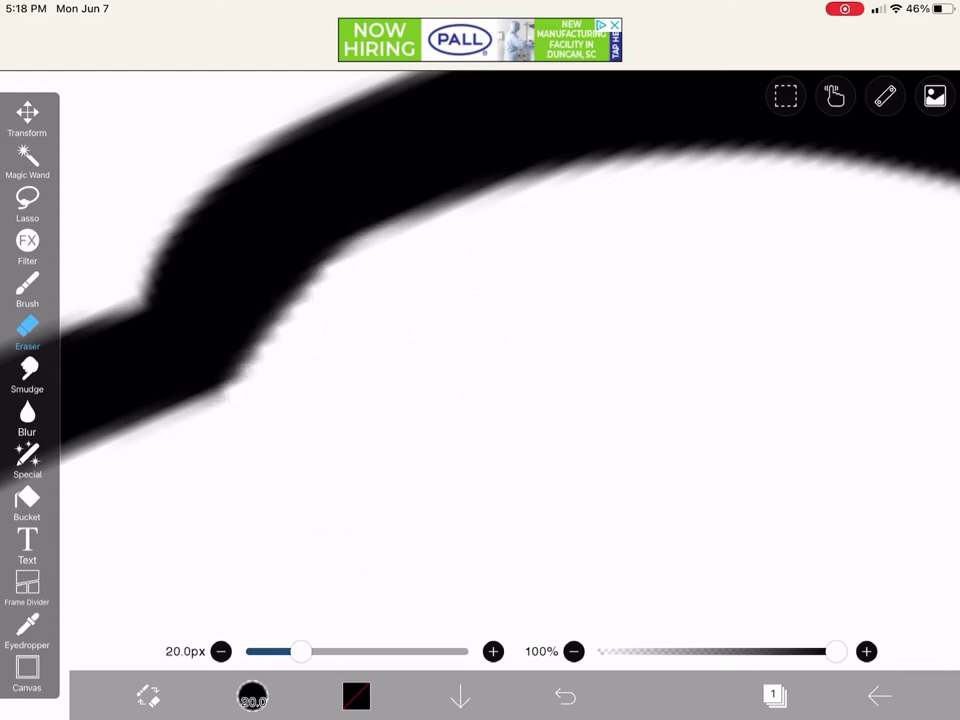
{"action": "scroll", "coordinate": [480, 380], "scroll_direction": "down", "scroll_amount": 3}
{"action": "left_click", "coordinate": [27, 290]}
{"action": "scroll", "coordinate": [480, 360], "scroll_direction": "up", "scroll_amount": 2}
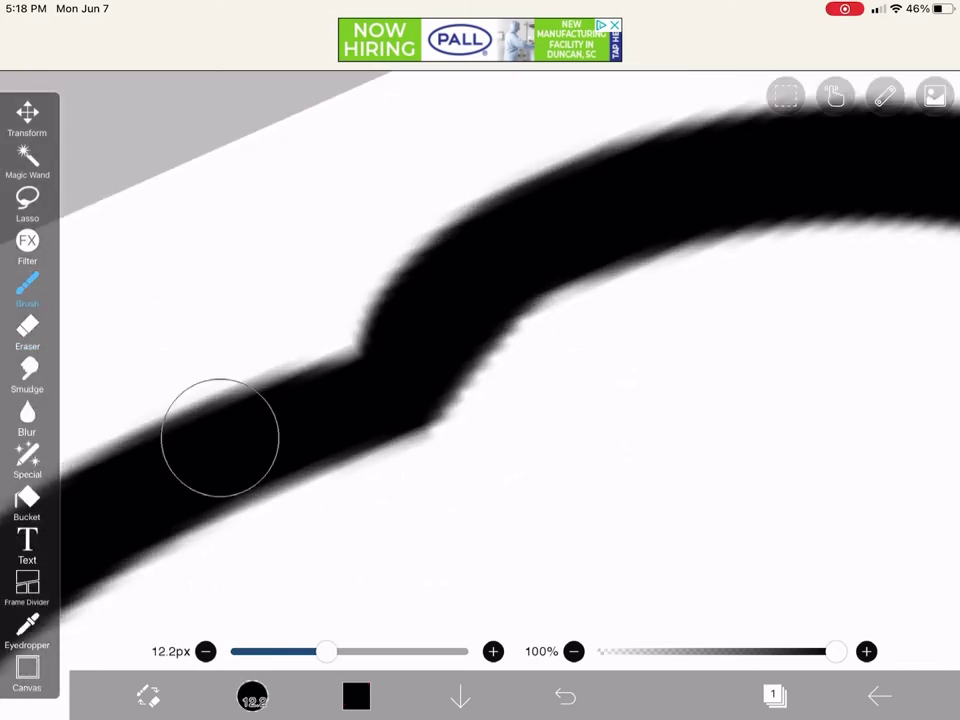
{"action": "scroll", "coordinate": [480, 380], "scroll_direction": "down", "scroll_amount": 3}
{"action": "key", "text": "ctrl+z"}
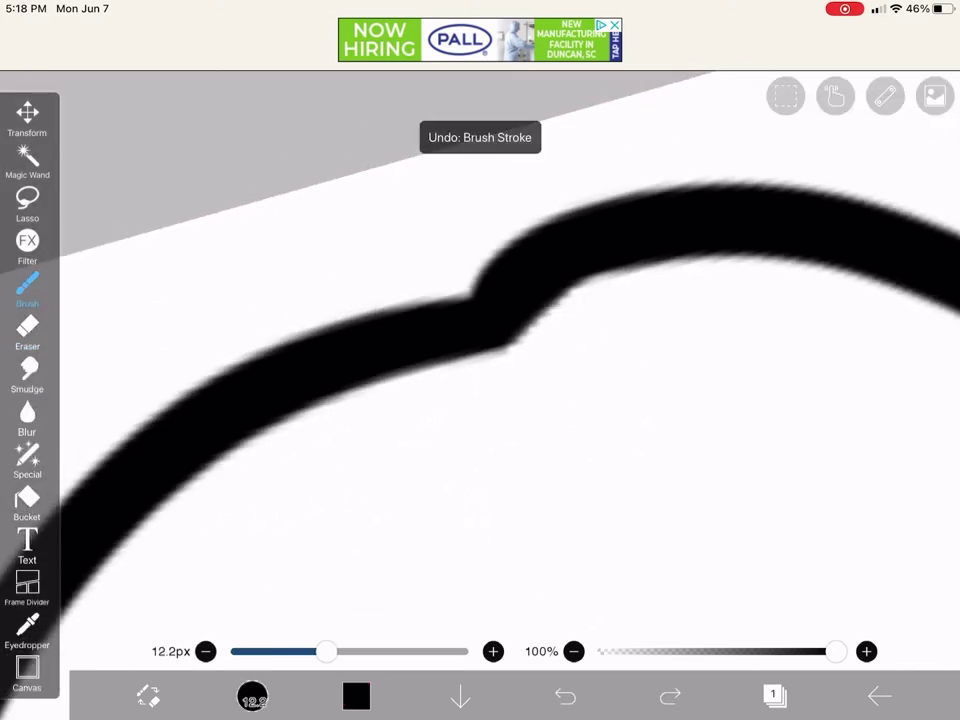
Set the colour to pure black and thicken the line's left edge near the kink
{"action": "left_click", "coordinate": [356, 695]}
{"action": "left_click", "coordinate": [506, 381]}
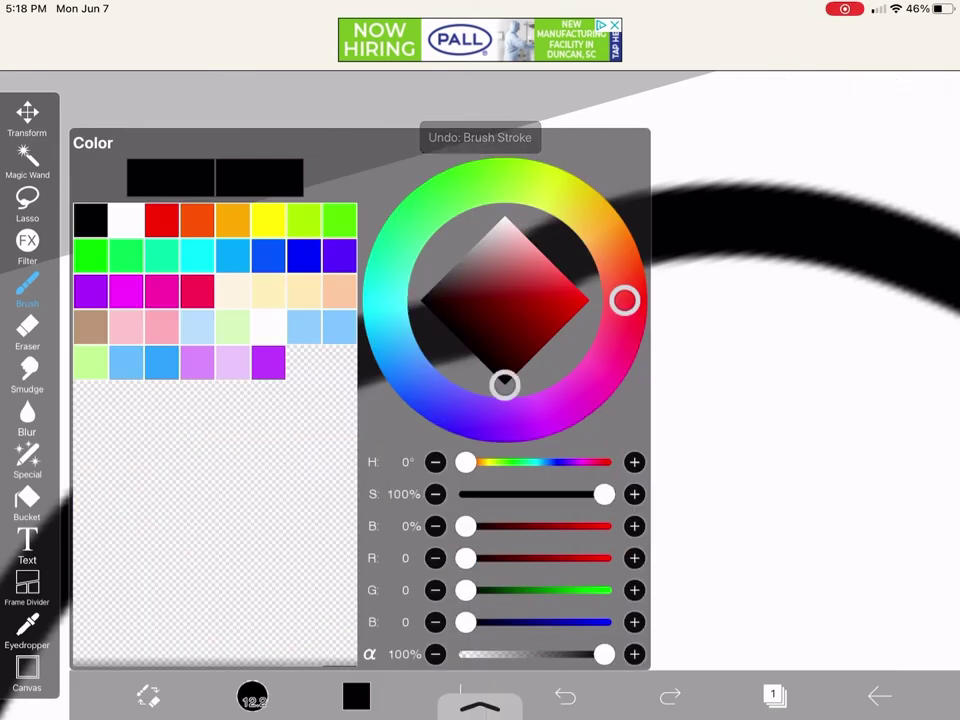
{"action": "left_click", "coordinate": [356, 695]}
{"action": "scroll", "coordinate": [480, 380], "scroll_direction": "up", "scroll_amount": 3}
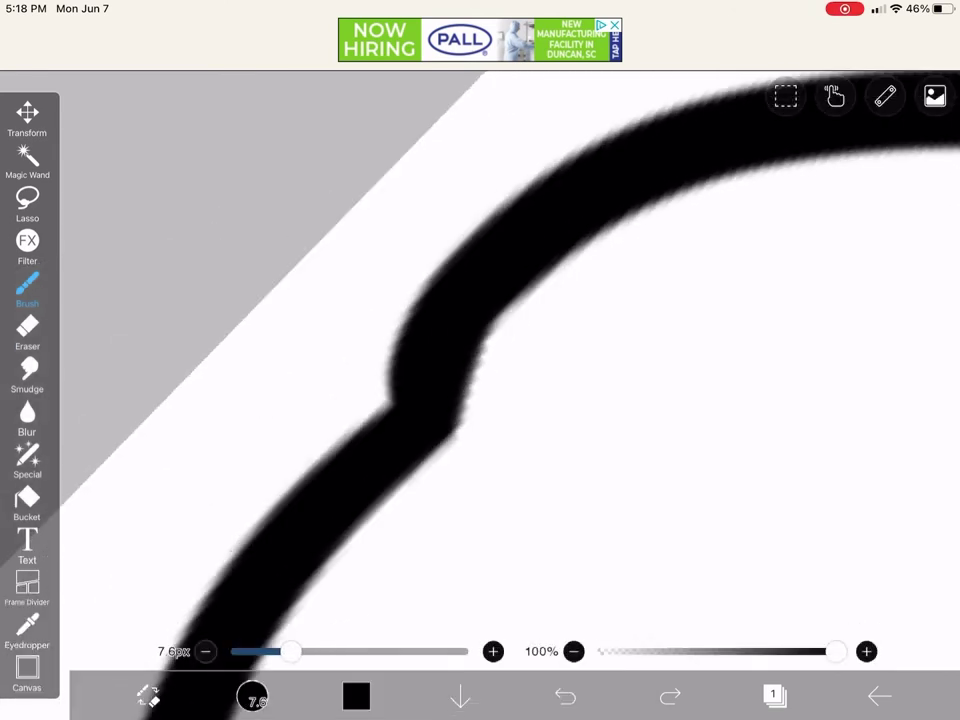
{"action": "left_click_drag", "start_coordinate": [343, 420], "coordinate": [420, 300]}
{"action": "scroll", "coordinate": [480, 400], "scroll_direction": "down", "scroll_amount": 5}
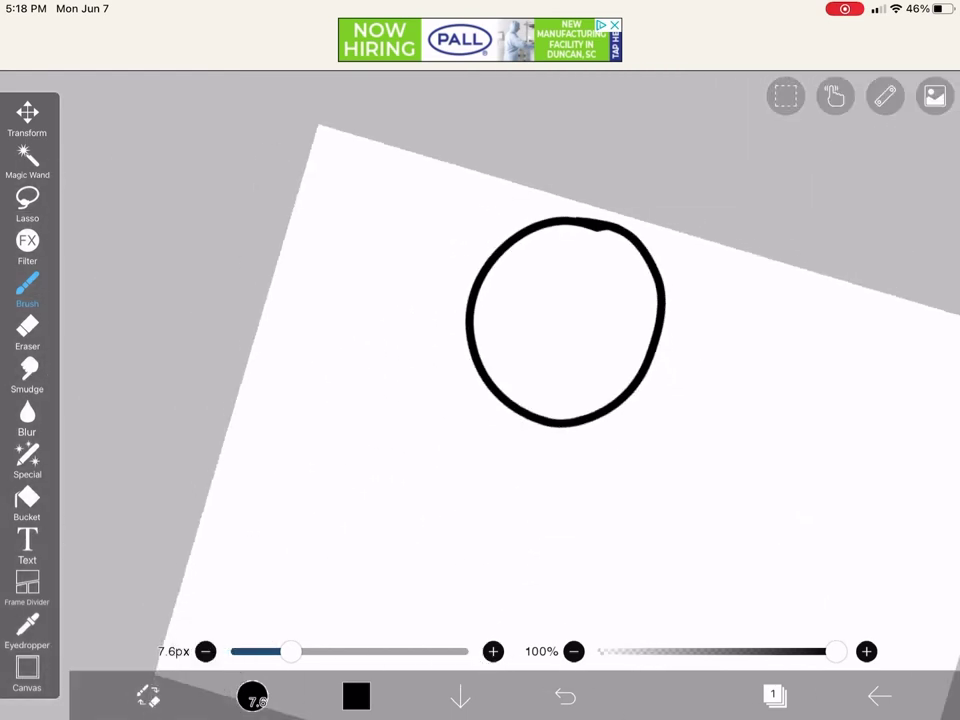
{"action": "scroll", "coordinate": [480, 380], "scroll_direction": "up", "scroll_amount": 5}
Draw and fill the first solid black oval eye
{"action": "scroll", "coordinate": [480, 380], "scroll_direction": "up", "scroll_amount": 1}
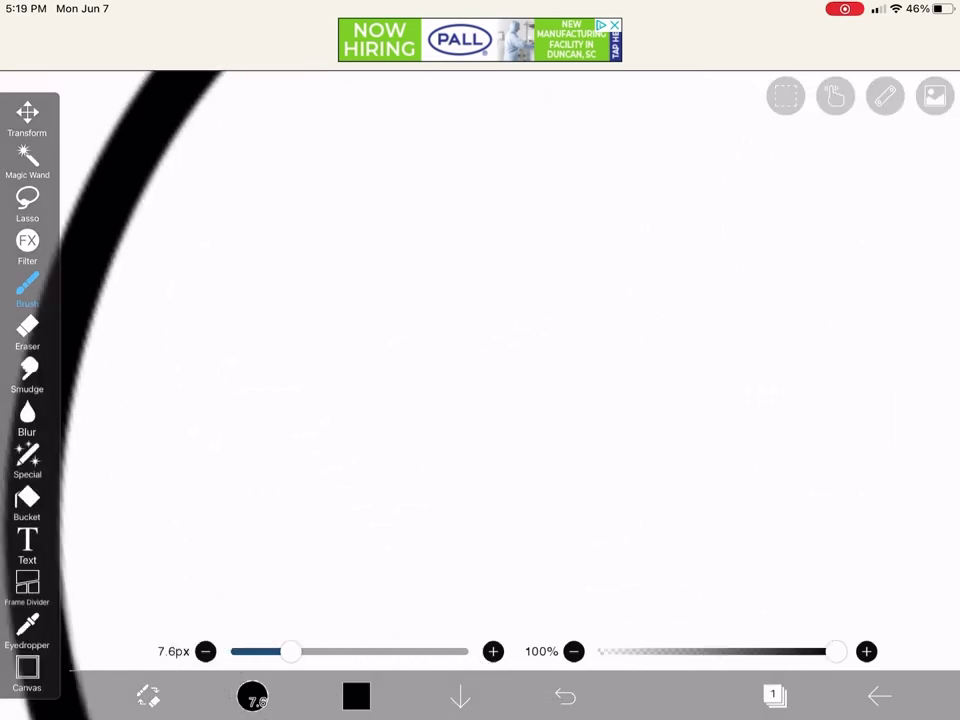
{"action": "scroll", "coordinate": [480, 380], "scroll_direction": "up", "scroll_amount": 2}
{"action": "mouse_move", "coordinate": [490, 240]}
{"action": "left_mouse_down"}
{"action": "mouse_move", "coordinate": [354, 294]}
{"action": "mouse_move", "coordinate": [586, 292]}
{"action": "mouse_move", "coordinate": [519, 291]}
{"action": "mouse_move", "coordinate": [403, 388]}
{"action": "mouse_move", "coordinate": [364, 384]}
{"action": "left_mouse_up"}
{"action": "mouse_move", "coordinate": [483, 291]}
{"action": "left_mouse_down"}
{"action": "mouse_move", "coordinate": [441, 358]}
{"action": "mouse_move", "coordinate": [379, 501]}
{"action": "mouse_move", "coordinate": [476, 435]}
{"action": "mouse_move", "coordinate": [441, 544]}
{"action": "mouse_move", "coordinate": [553, 476]}
{"action": "mouse_move", "coordinate": [566, 493]}
{"action": "mouse_move", "coordinate": [506, 486]}
{"action": "mouse_move", "coordinate": [521, 385]}
{"action": "left_mouse_up"}
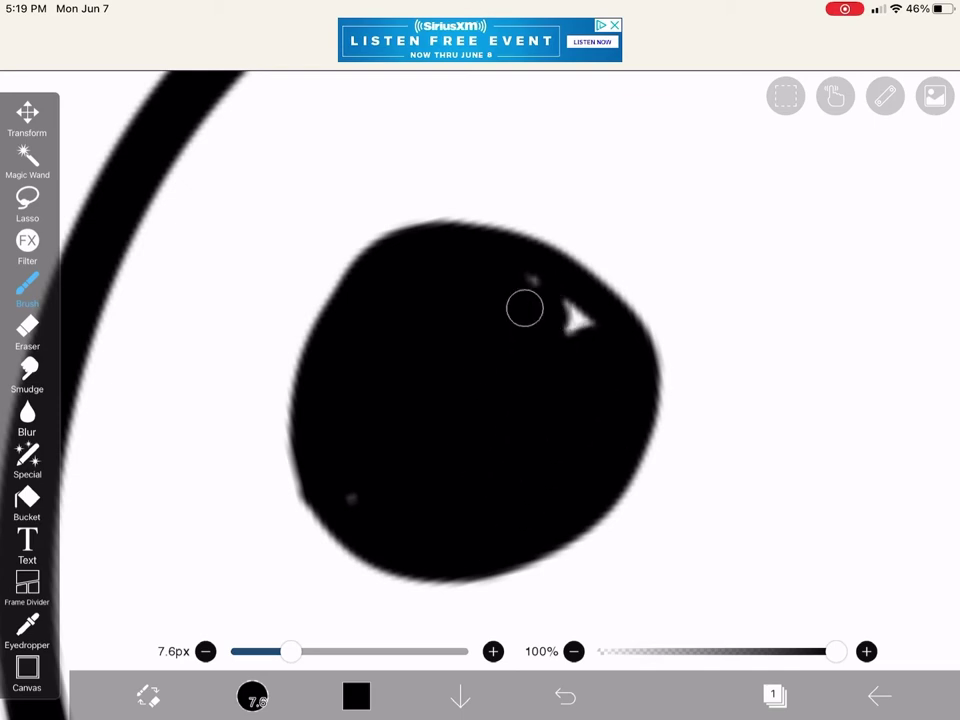
{"action": "scroll", "coordinate": [480, 380], "scroll_direction": "down", "scroll_amount": 5}
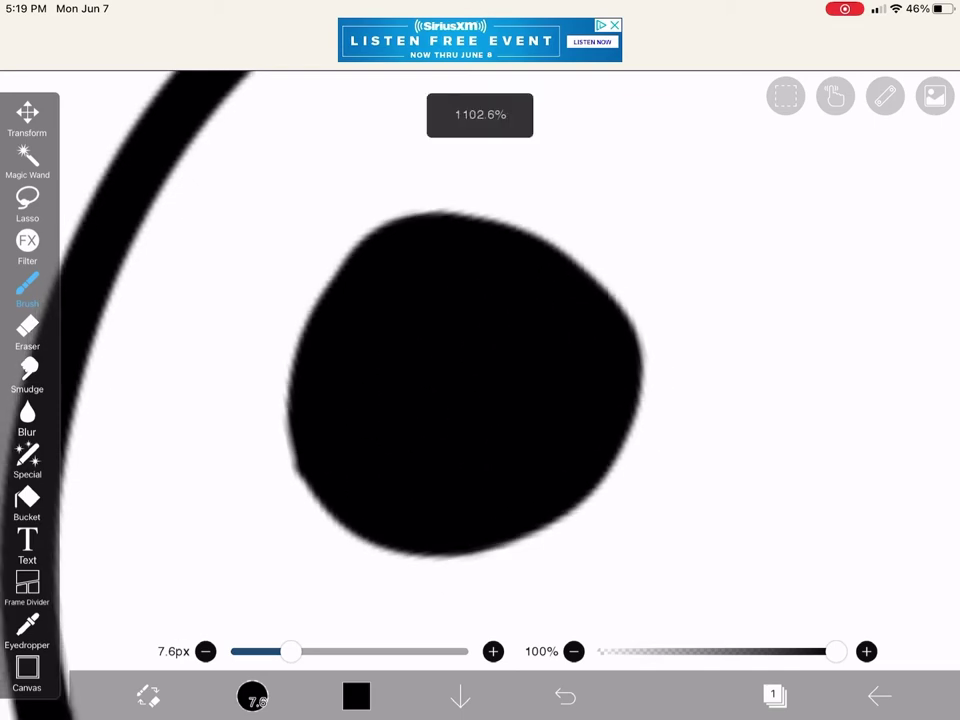
Draw and fill the second black oval eye, redoing a failed attempt
{"action": "mouse_move", "coordinate": [546, 268]}
{"action": "left_mouse_down"}
{"action": "mouse_move", "coordinate": [606, 435]}
{"action": "mouse_move", "coordinate": [579, 304]}
{"action": "mouse_move", "coordinate": [448, 431]}
{"action": "mouse_move", "coordinate": [469, 366]}
{"action": "mouse_move", "coordinate": [480, 374]}
{"action": "left_mouse_up"}
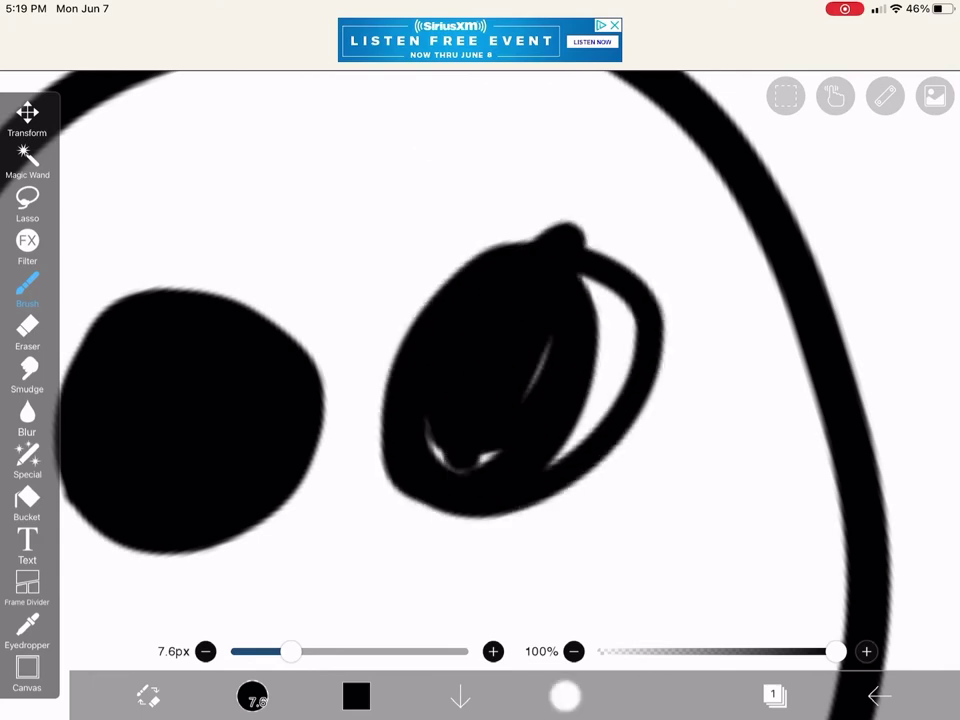
{"action": "key", "text": "ctrl+z"}
{"action": "mouse_move", "coordinate": [434, 270]}
{"action": "left_mouse_down"}
{"action": "mouse_move", "coordinate": [561, 285]}
{"action": "mouse_move", "coordinate": [549, 311]}
{"action": "mouse_move", "coordinate": [355, 453]}
{"action": "mouse_move", "coordinate": [564, 321]}
{"action": "mouse_move", "coordinate": [478, 514]}
{"action": "mouse_move", "coordinate": [509, 585]}
{"action": "mouse_move", "coordinate": [572, 570]}
{"action": "left_mouse_up"}
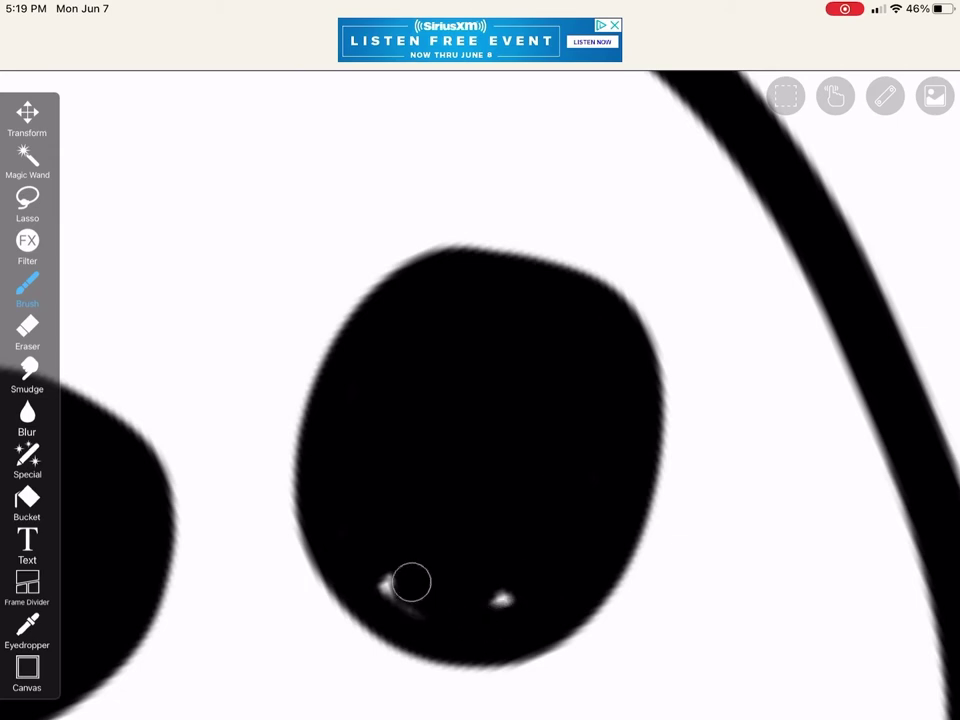
{"action": "scroll", "coordinate": [480, 400], "scroll_direction": "down", "scroll_amount": 5}
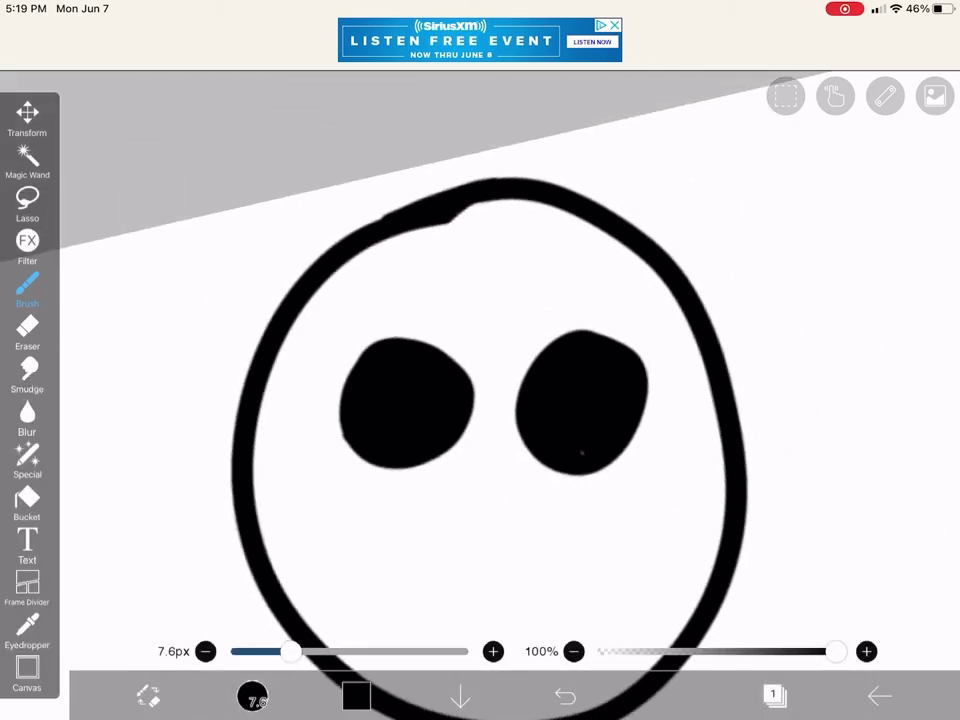
Switch to white and try highlight dots on the left eye, then undo them
{"action": "left_click", "coordinate": [356, 696]}
{"action": "left_click", "coordinate": [126, 156]}
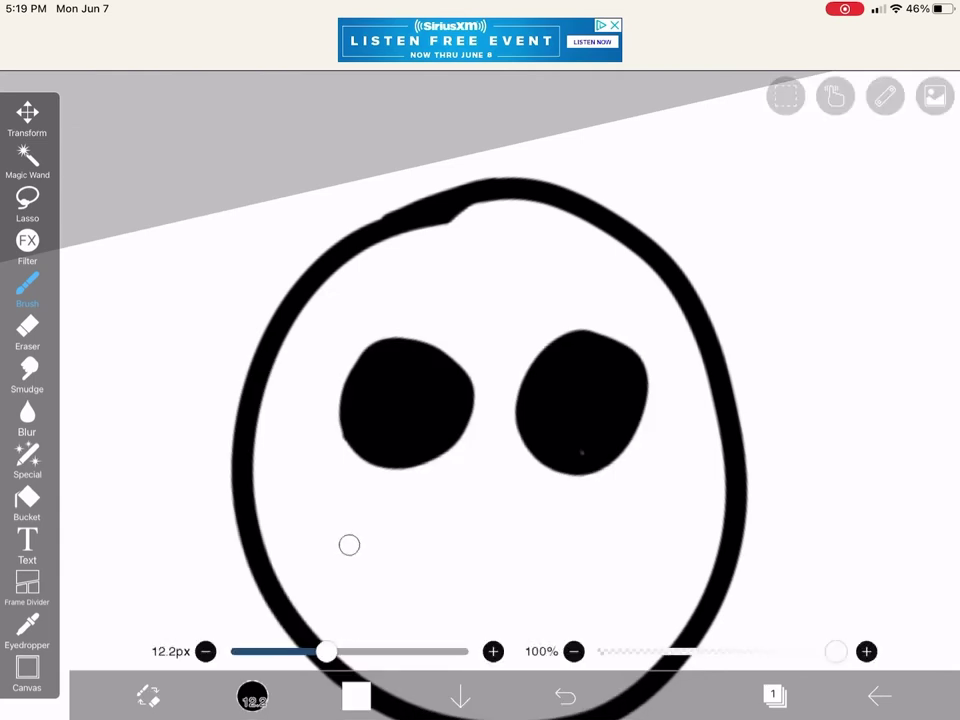
{"action": "scroll", "coordinate": [480, 400], "scroll_direction": "up", "scroll_amount": 5}
{"action": "left_click", "coordinate": [306, 379]}
{"action": "left_click", "coordinate": [426, 364]}
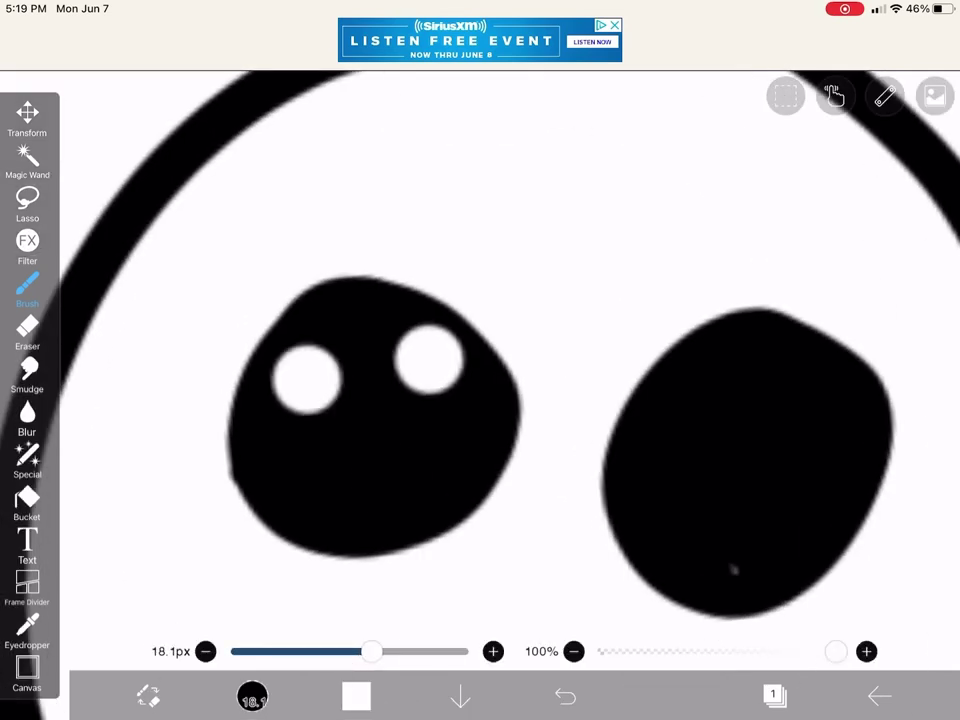
{"action": "left_click", "coordinate": [391, 476]}
{"action": "scroll", "coordinate": [480, 400], "scroll_direction": "up", "scroll_amount": 1}
{"action": "scroll", "coordinate": [480, 400], "scroll_direction": "down", "scroll_amount": 5}
{"action": "key", "text": "ctrl+z"}
{"action": "key", "text": "ctrl+z"}
{"action": "key", "text": "ctrl+z"}
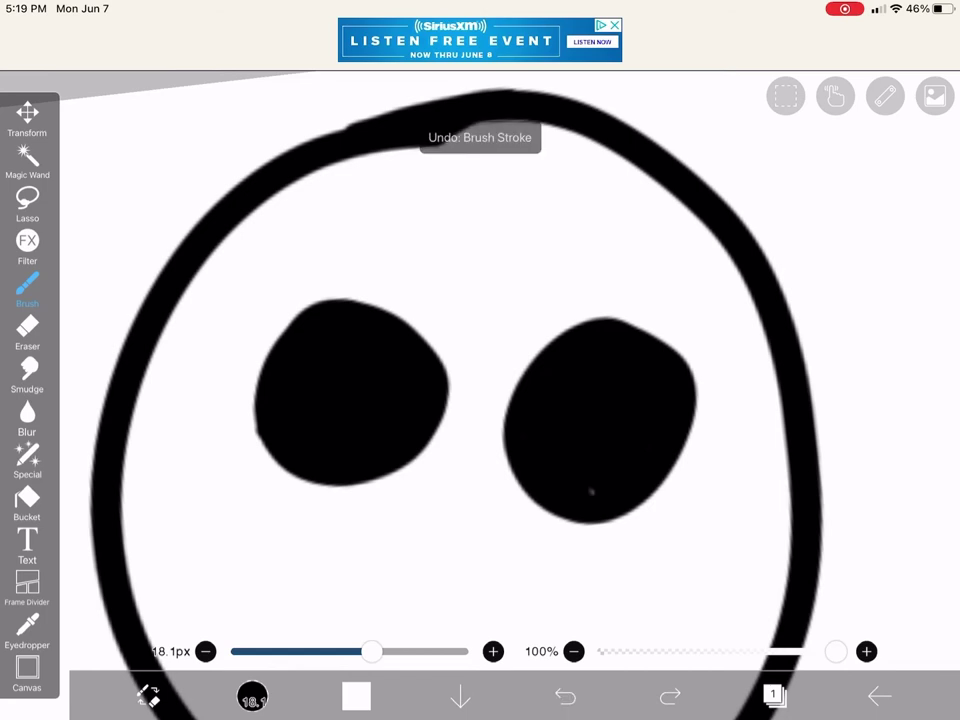
Enlarge the brush and paint three white highlight dots on each eye
{"action": "left_click_drag", "start_coordinate": [370, 651], "coordinate": [400, 651]}
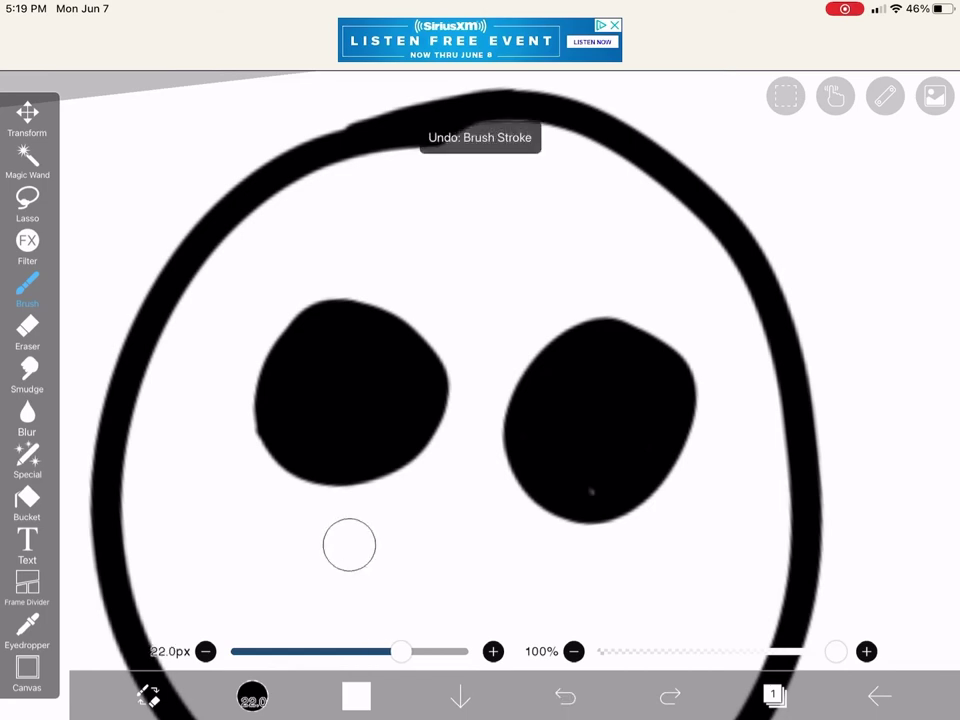
{"action": "left_click", "coordinate": [299, 356]}
{"action": "left_click", "coordinate": [399, 354]}
{"action": "left_click", "coordinate": [344, 452]}
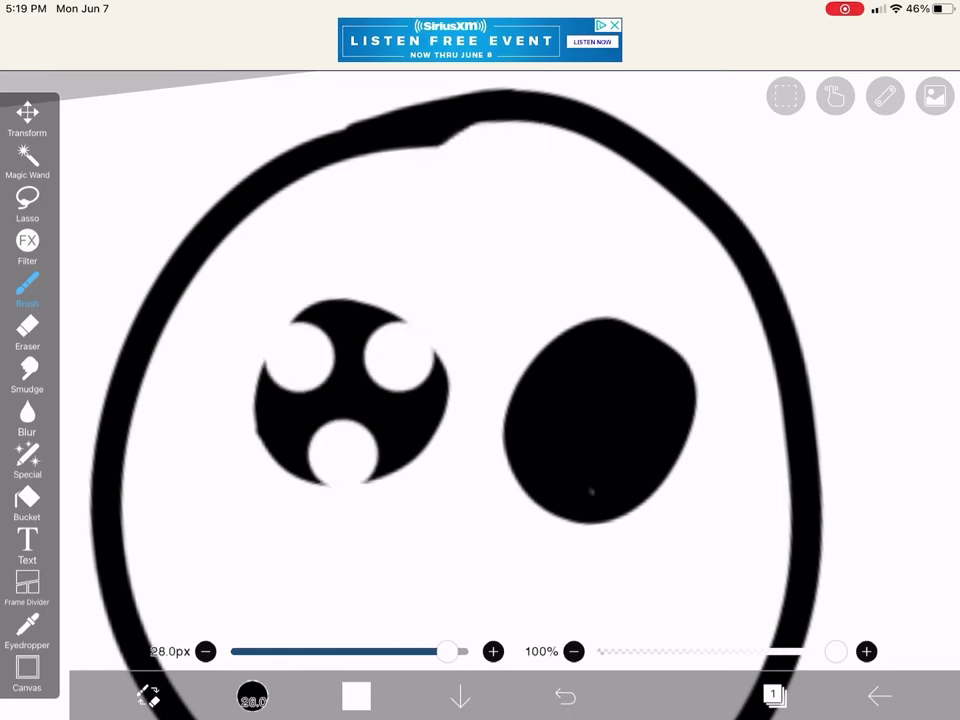
{"action": "left_click", "coordinate": [570, 375]}
{"action": "left_click", "coordinate": [638, 382]}
{"action": "left_click", "coordinate": [586, 447]}
Set the paint colour back to black
{"action": "scroll", "coordinate": [540, 360], "scroll_direction": "down", "scroll_amount": 3}
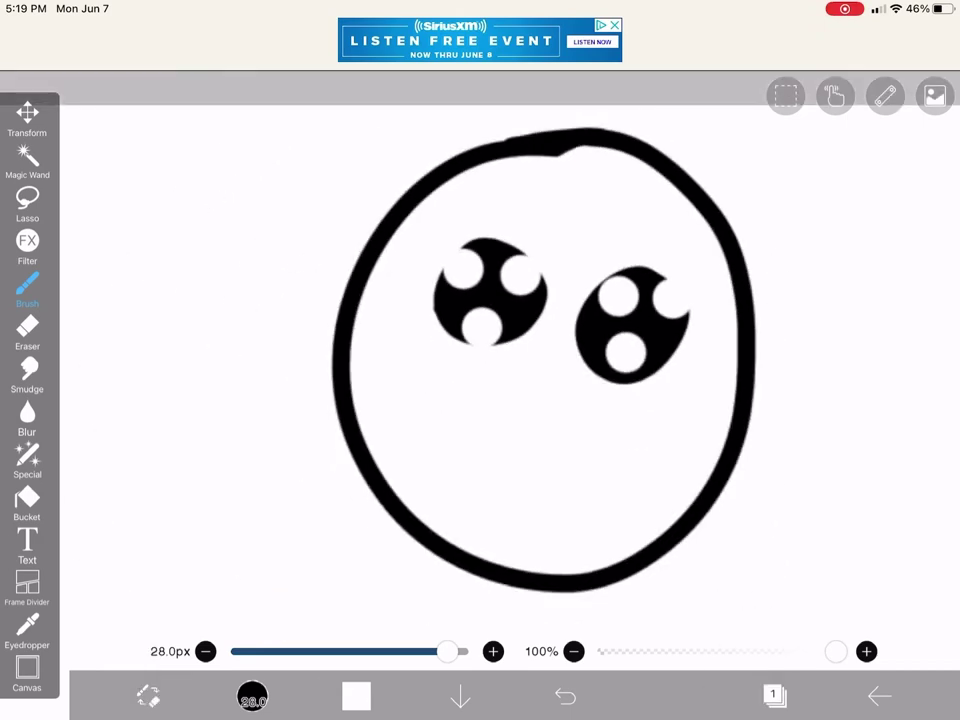
{"action": "left_click", "coordinate": [356, 696]}
{"action": "left_click", "coordinate": [88, 156]}
{"action": "left_click", "coordinate": [356, 696]}
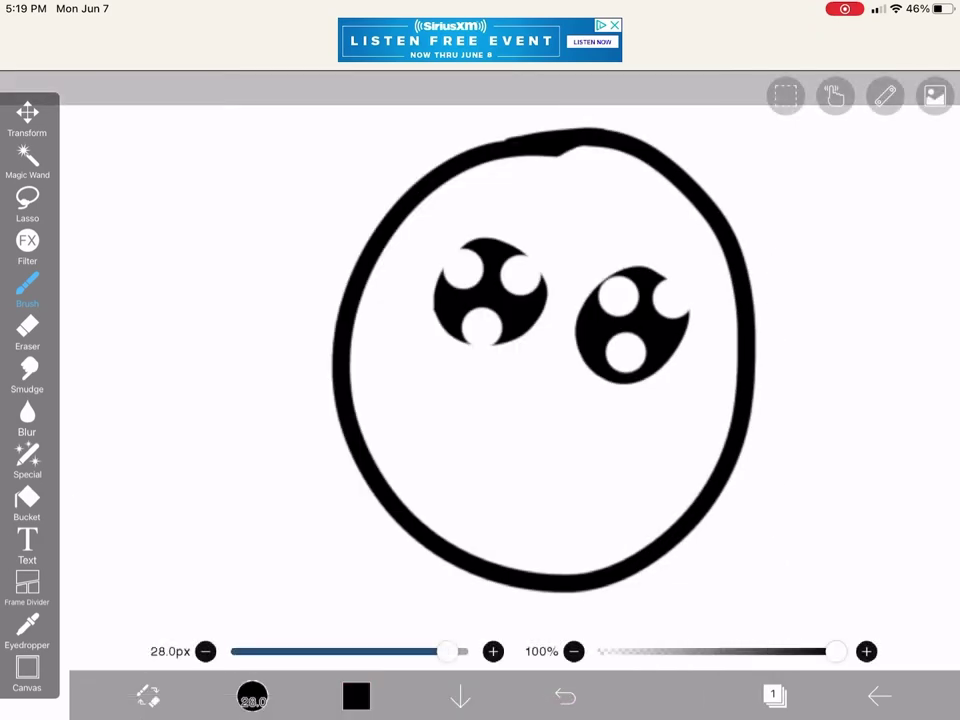
Draw a filled black oval nose below the eyes, redoing the first attempt
{"action": "scroll", "coordinate": [622, 360], "scroll_direction": "up", "scroll_amount": 5}
{"action": "mouse_move", "coordinate": [439, 289]}
{"action": "left_mouse_down"}
{"action": "mouse_move", "coordinate": [525, 407]}
{"action": "mouse_move", "coordinate": [375, 444]}
{"action": "mouse_move", "coordinate": [401, 474]}
{"action": "left_mouse_up"}
{"action": "scroll", "coordinate": [480, 380], "scroll_direction": "down", "scroll_amount": 3}
{"action": "scroll", "coordinate": [480, 380], "scroll_direction": "up", "scroll_amount": 2}
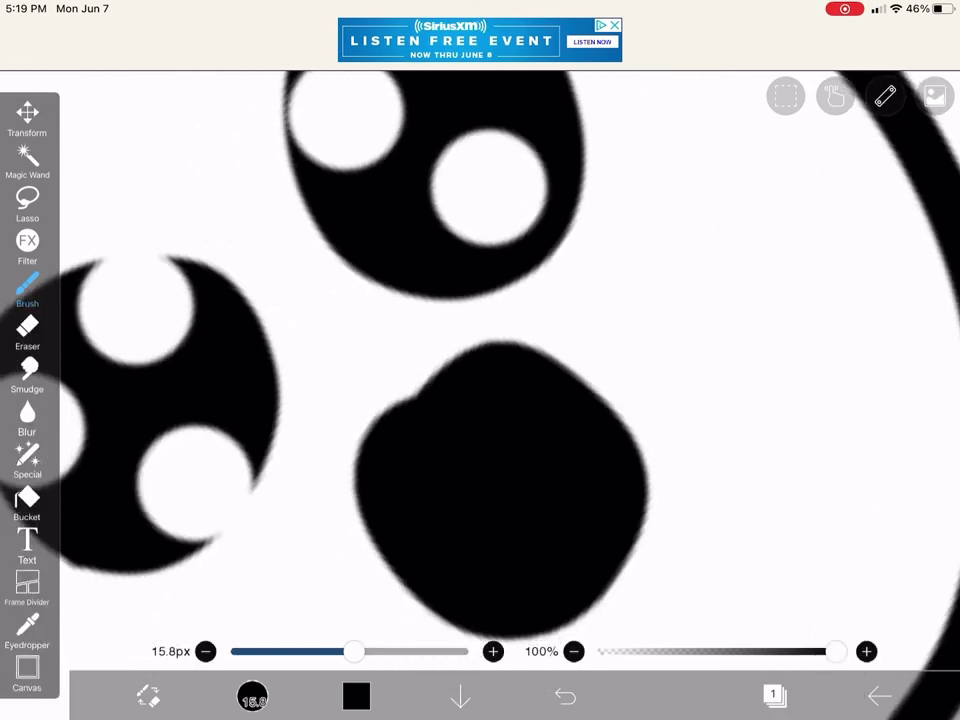
{"action": "key", "text": "ctrl+z"}
{"action": "mouse_move", "coordinate": [395, 365]}
{"action": "left_mouse_down"}
{"action": "mouse_move", "coordinate": [566, 497]}
{"action": "mouse_move", "coordinate": [469, 392]}
{"action": "mouse_move", "coordinate": [484, 424]}
{"action": "mouse_move", "coordinate": [443, 511]}
{"action": "left_mouse_up"}
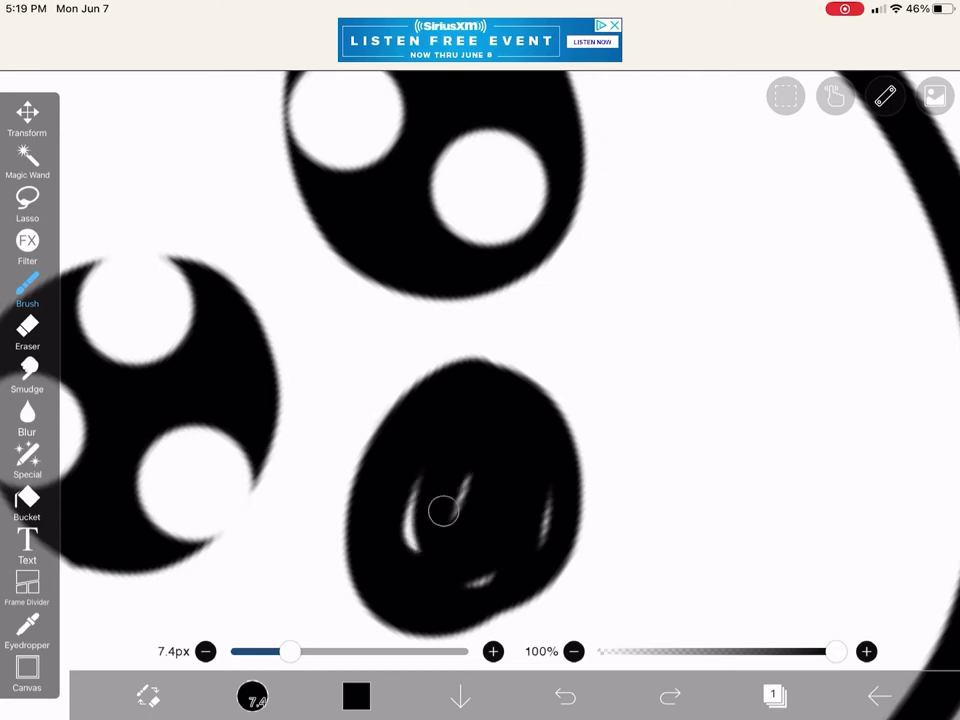
Draw the curved two-part mouth under the nose
{"action": "scroll", "coordinate": [480, 380], "scroll_direction": "up", "scroll_amount": 2}
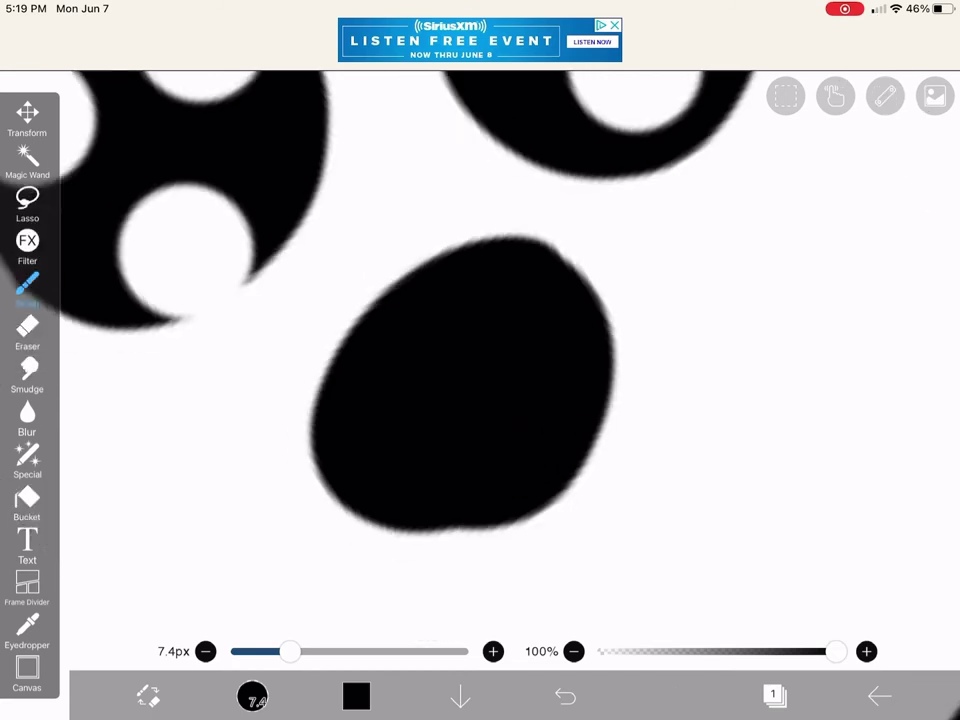
{"action": "scroll", "coordinate": [480, 360], "scroll_direction": "up", "scroll_amount": 3}
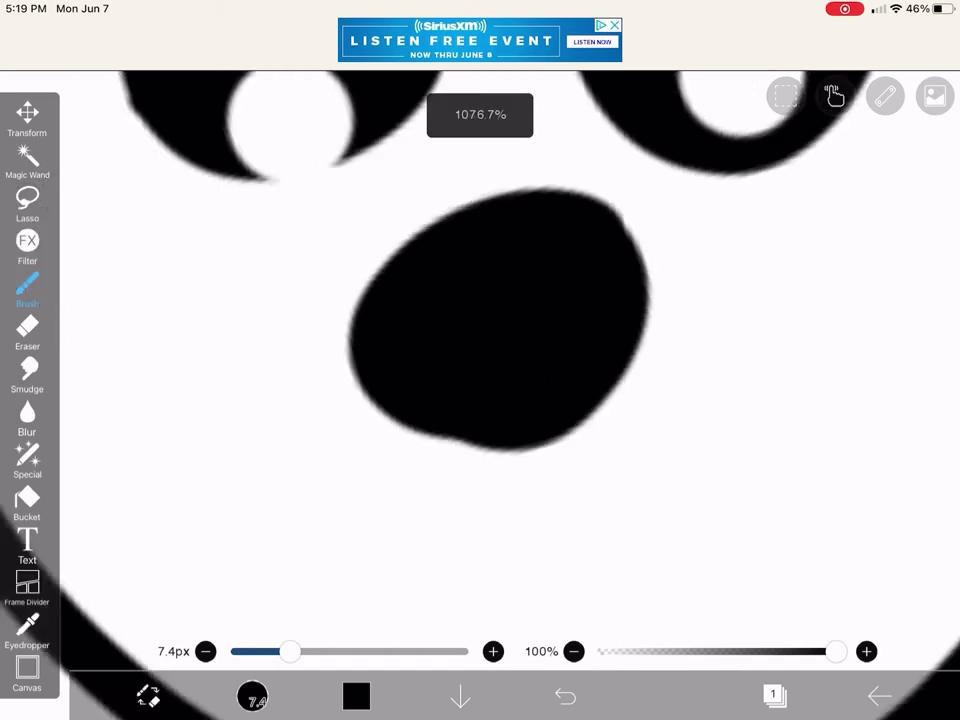
{"action": "scroll", "coordinate": [480, 360], "scroll_direction": "up", "scroll_amount": 1}
{"action": "scroll", "coordinate": [480, 360], "scroll_direction": "up", "scroll_amount": 1}
{"action": "scroll", "coordinate": [480, 360], "scroll_direction": "up", "scroll_amount": 1}
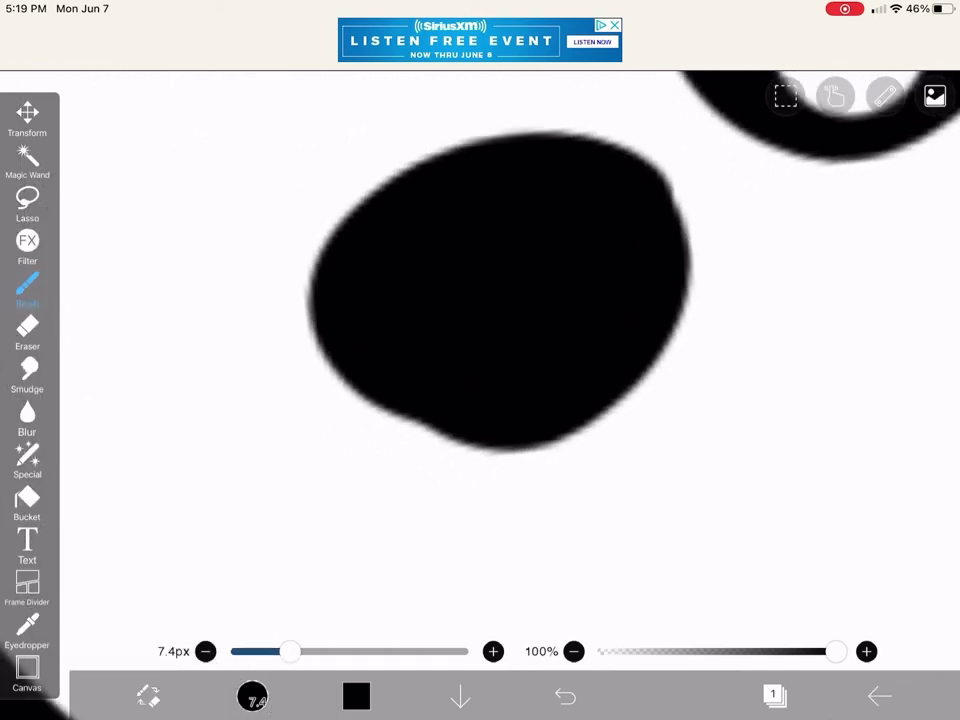
{"action": "mouse_move", "coordinate": [515, 440]}
{"action": "left_mouse_down"}
{"action": "mouse_move", "coordinate": [317, 531]}
{"action": "mouse_move", "coordinate": [305, 452]}
{"action": "mouse_move", "coordinate": [780, 462]}
{"action": "left_mouse_up"}
{"action": "scroll", "coordinate": [480, 360], "scroll_direction": "down", "scroll_amount": 1}
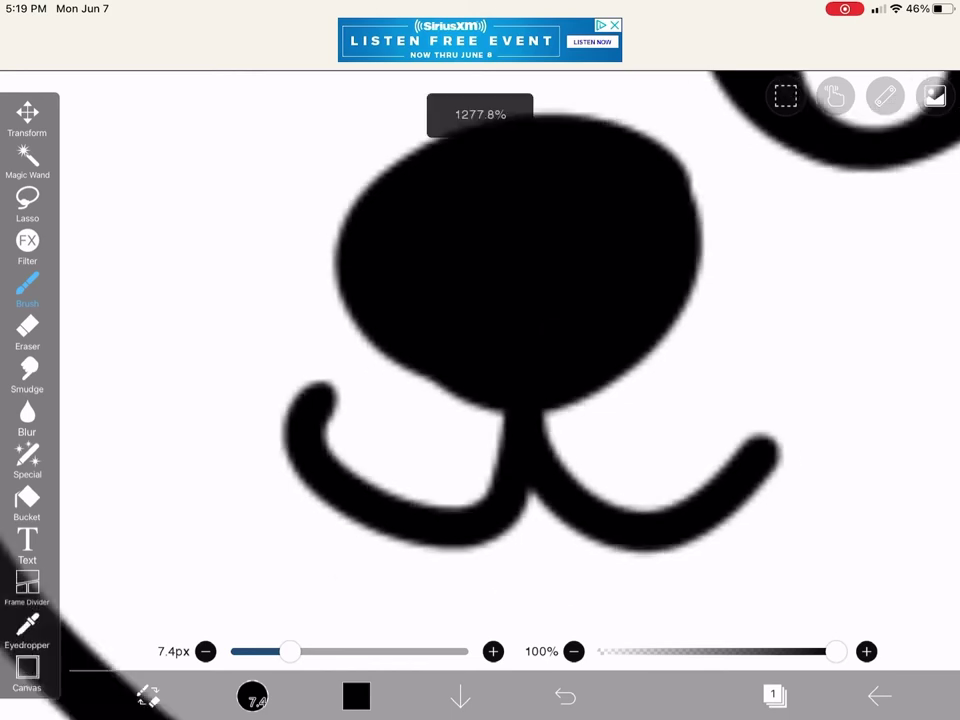
{"action": "scroll", "coordinate": [480, 360], "scroll_direction": "down", "scroll_amount": 3}
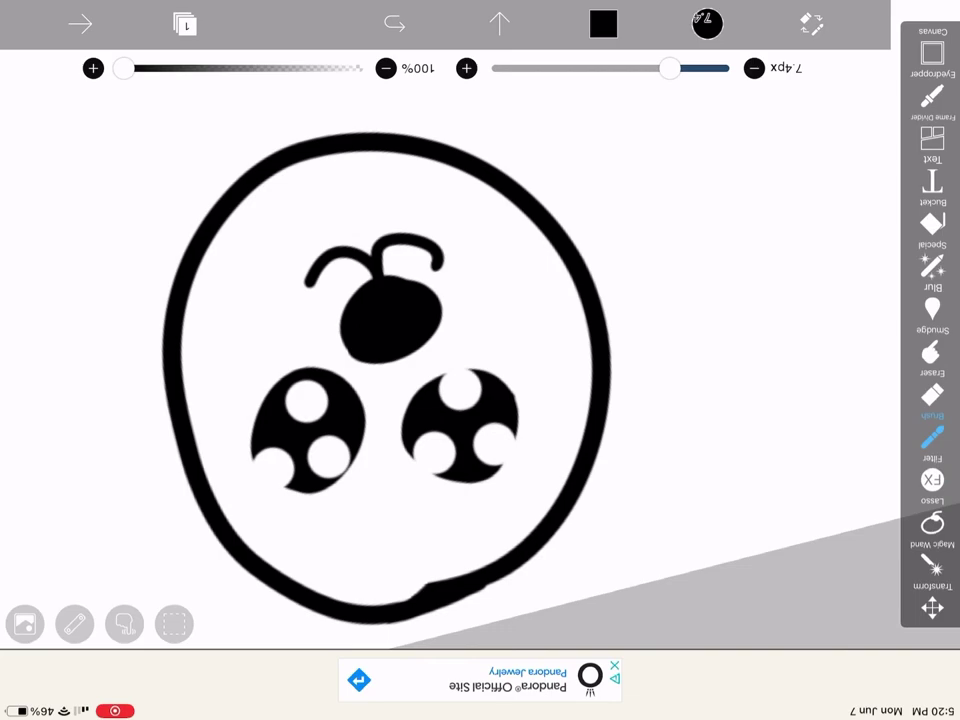
{"action": "scroll", "coordinate": [460, 425], "scroll_direction": "up", "scroll_amount": 5}
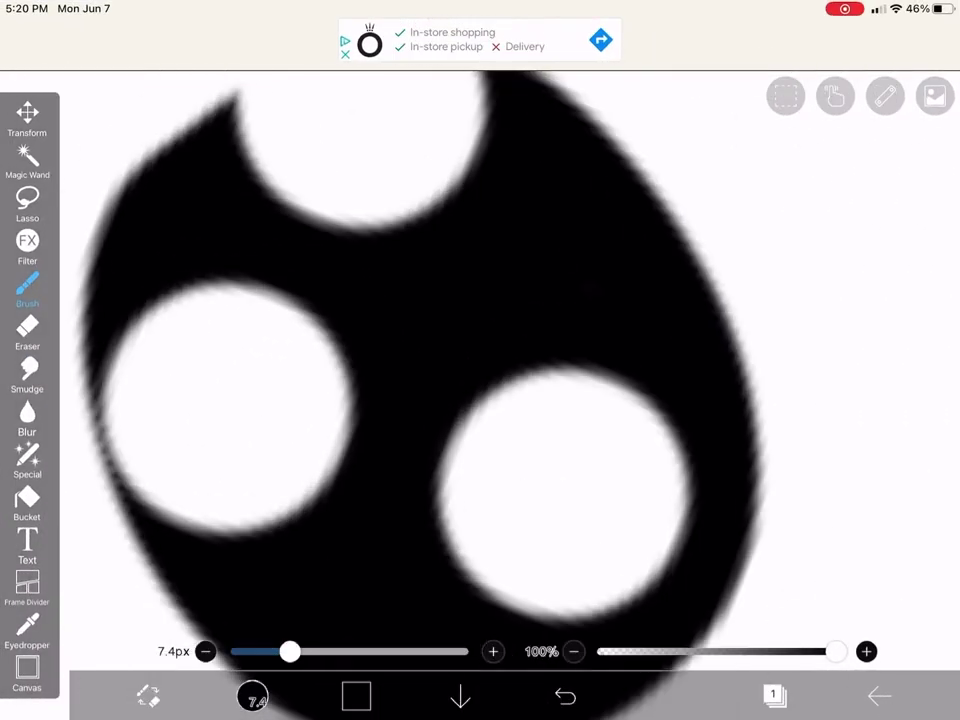
{"action": "mouse_move", "coordinate": [565, 450]}
{"action": "left_mouse_down"}
{"action": "mouse_move", "coordinate": [595, 530]}
{"action": "mouse_move", "coordinate": [520, 500]}
{"action": "mouse_move", "coordinate": [620, 440]}
{"action": "left_mouse_up"}
{"action": "left_click_drag", "start_coordinate": [540, 540], "coordinate": [640, 480]}
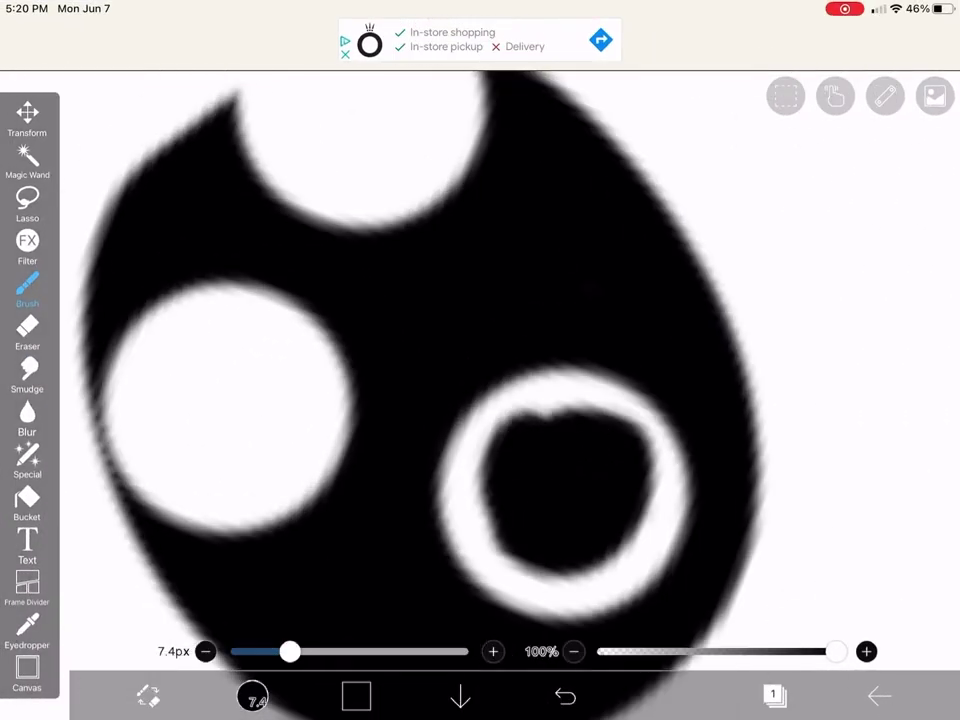
{"action": "scroll", "coordinate": [480, 400], "scroll_direction": "down", "scroll_amount": 5}
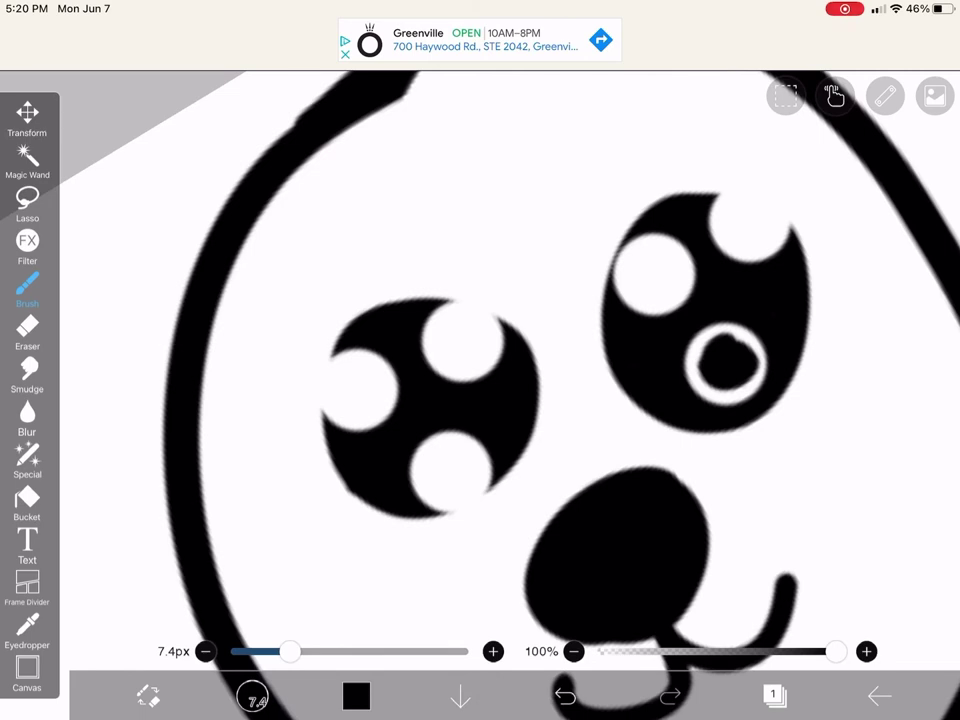
{"action": "left_click", "coordinate": [565, 696]}
{"action": "left_click", "coordinate": [565, 696]}
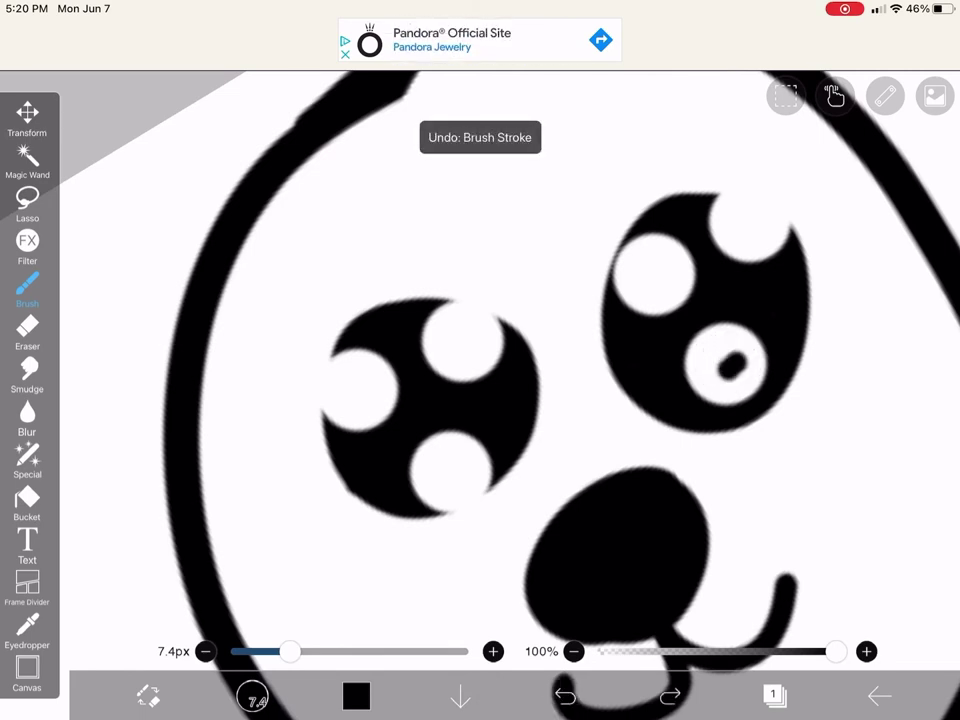
{"action": "left_click", "coordinate": [565, 696]}
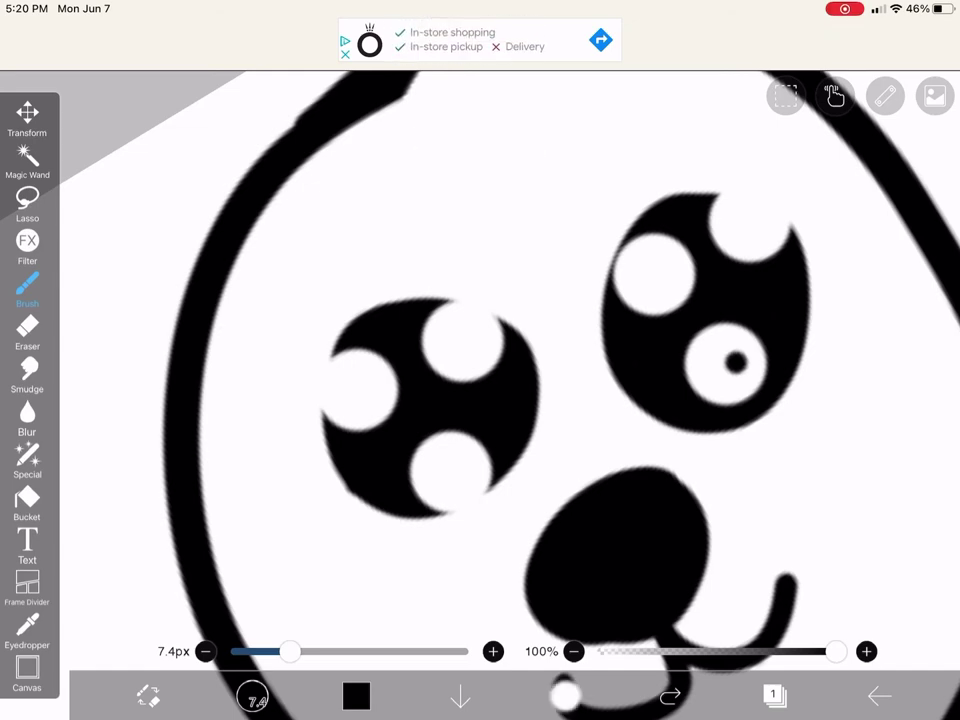
{"action": "left_click", "coordinate": [565, 696]}
{"action": "mouse_move", "coordinate": [600, 400]}
{"action": "left_mouse_down"}
{"action": "mouse_move", "coordinate": [640, 330]}
{"action": "mouse_move", "coordinate": [430, 260]}
{"action": "left_mouse_up"}
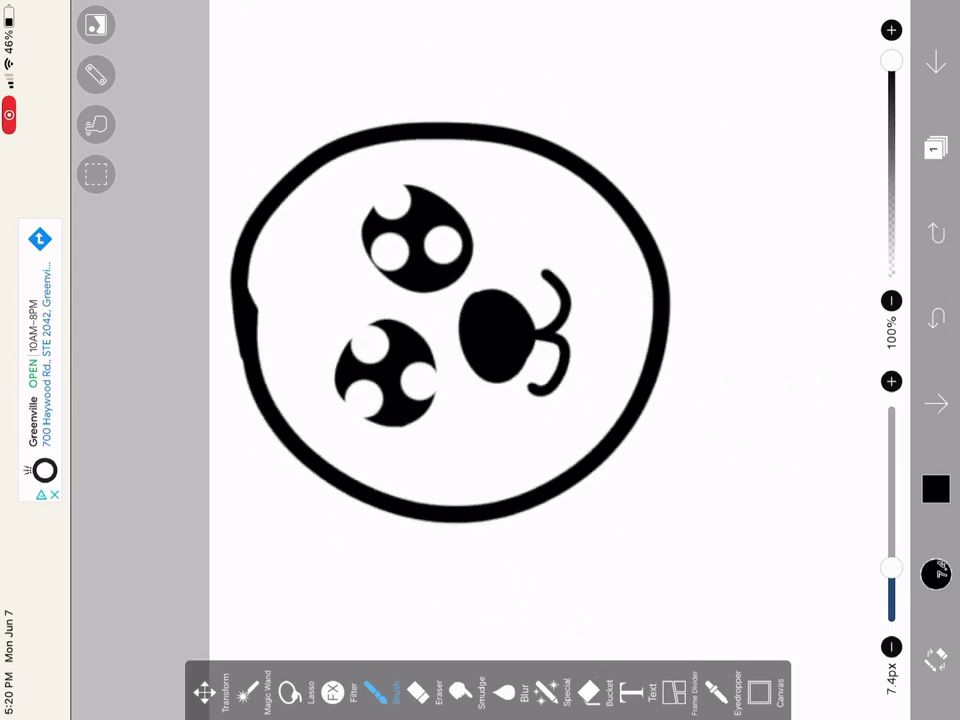
Draw a floppy ear along the edge of the dog's head
{"action": "left_click_drag", "start_coordinate": [480, 400], "coordinate": [480, 270]}
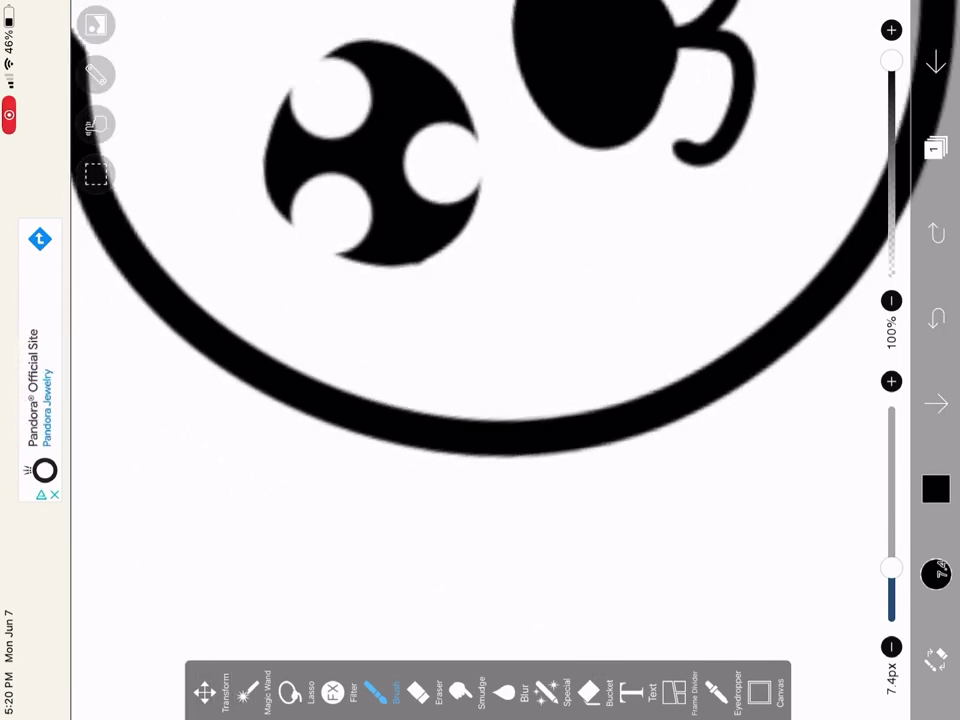
{"action": "left_click_drag", "start_coordinate": [280, 411], "coordinate": [712, 401]}
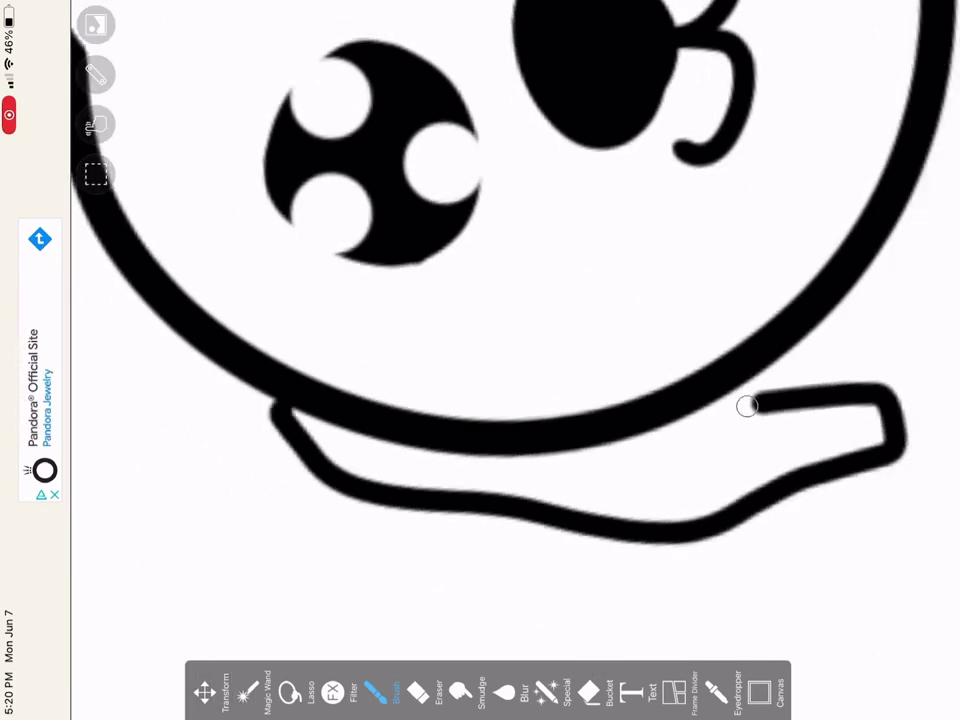
{"action": "scroll", "coordinate": [480, 360], "scroll_direction": "down", "scroll_amount": 5}
{"action": "scroll", "coordinate": [480, 360], "scroll_direction": "up", "scroll_amount": 2}
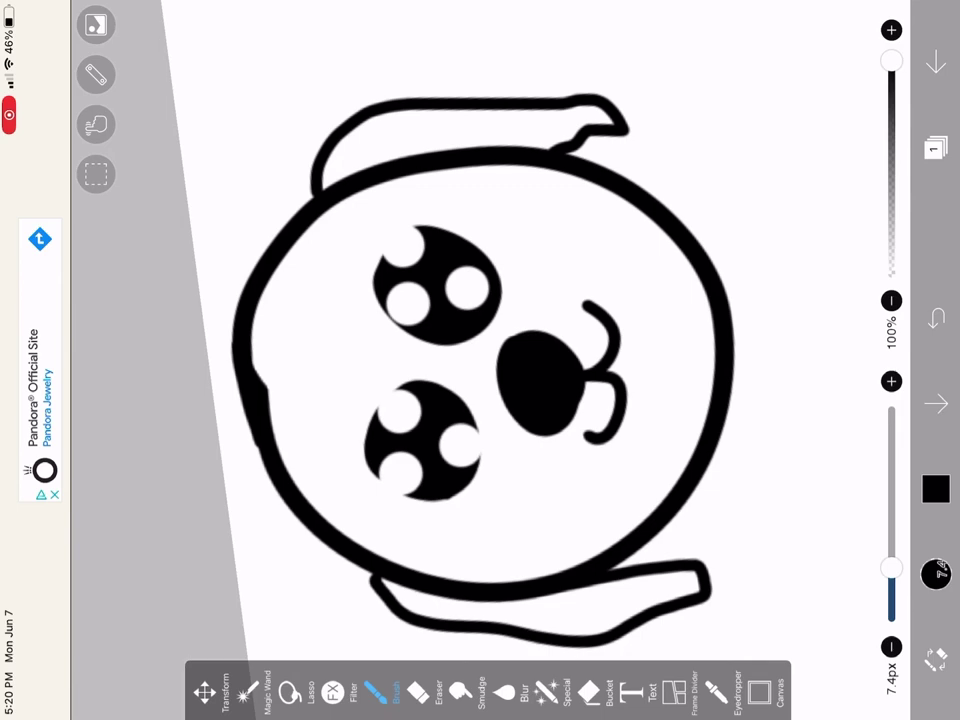
{"action": "scroll", "coordinate": [480, 360], "scroll_direction": "down", "scroll_amount": 3}
{"action": "scroll", "coordinate": [480, 360], "scroll_direction": "up", "scroll_amount": 3}
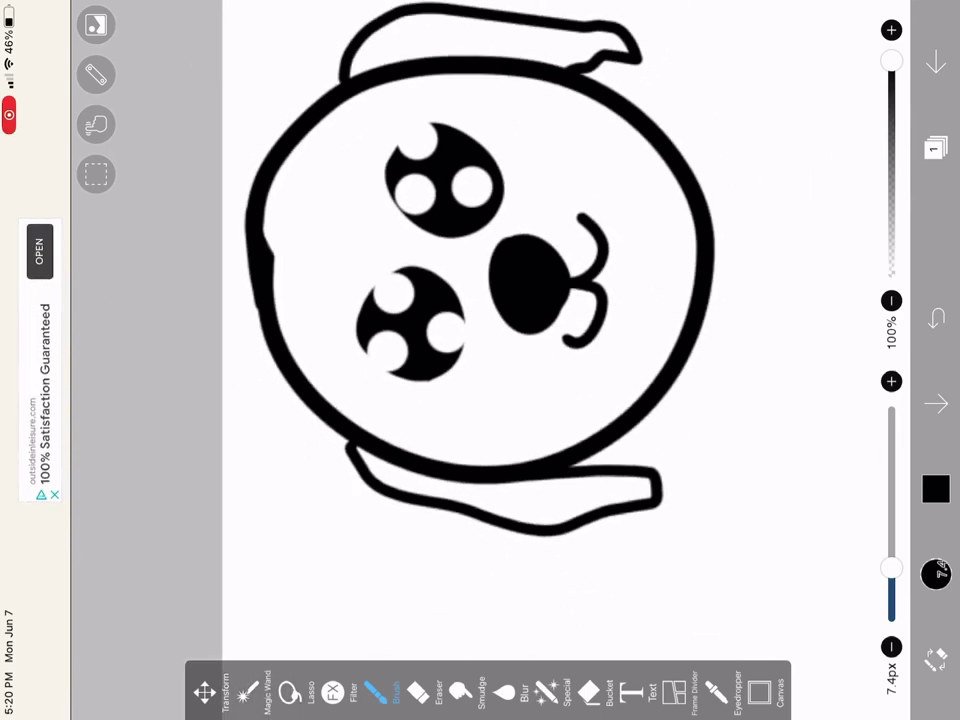
{"action": "scroll", "coordinate": [345, 322], "scroll_direction": "up", "scroll_amount": 5}
{"action": "scroll", "coordinate": [480, 360], "scroll_direction": "up", "scroll_amount": 2}
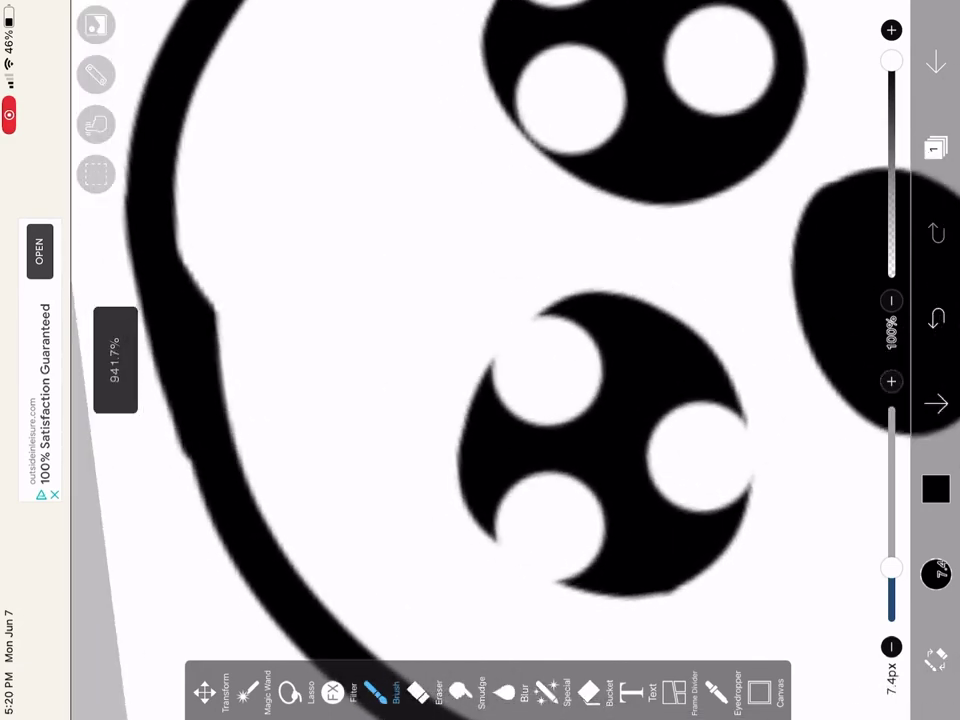
{"action": "scroll", "coordinate": [480, 360], "scroll_direction": "down", "scroll_amount": 2}
{"action": "scroll", "coordinate": [480, 360], "scroll_direction": "down", "scroll_amount": 3}
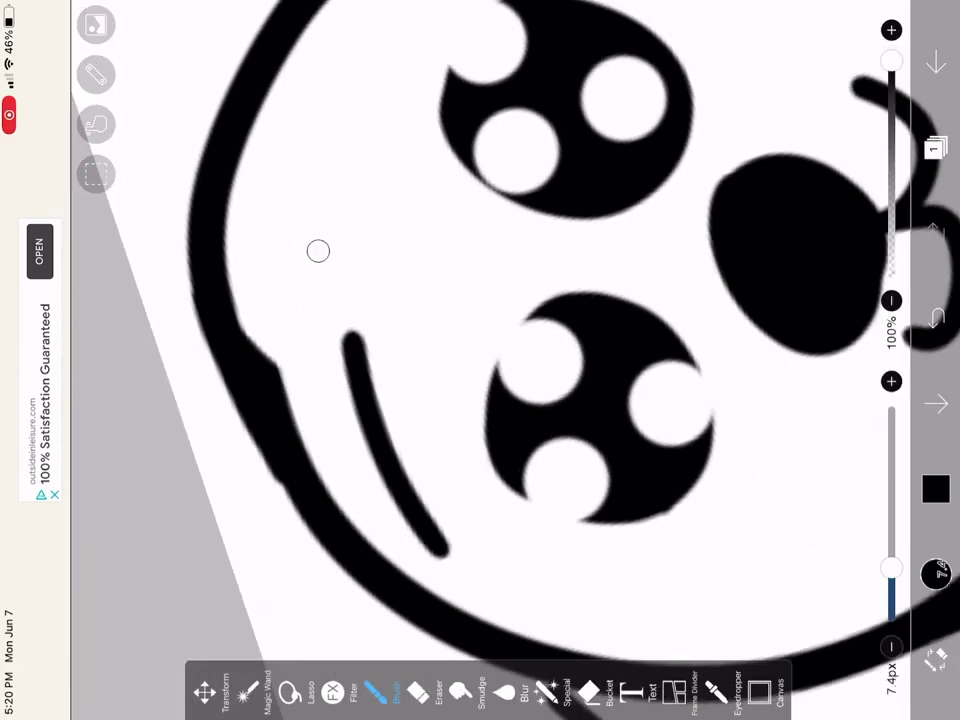
Add a short cheek line beside the eye
{"action": "left_click_drag", "start_coordinate": [317, 251], "coordinate": [280, 66]}
{"action": "scroll", "coordinate": [480, 360], "scroll_direction": "down", "scroll_amount": 2}
{"action": "scroll", "coordinate": [480, 360], "scroll_direction": "down", "scroll_amount": 3}
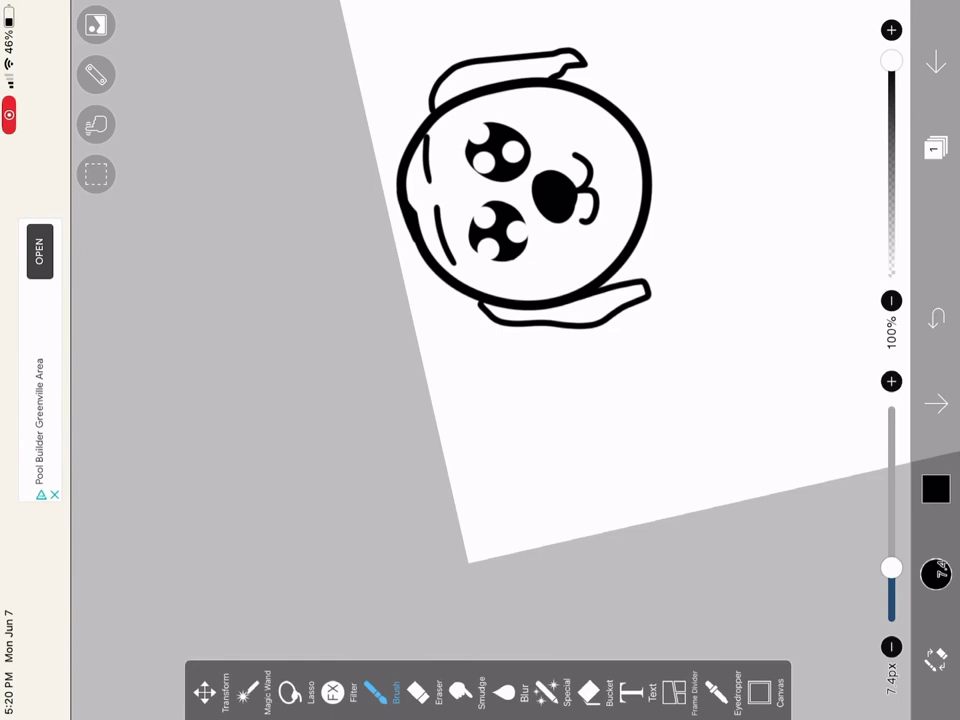
Draw a large rounded loop beside the head, redoing the first try
{"action": "scroll", "coordinate": [480, 360], "scroll_direction": "up", "scroll_amount": 3}
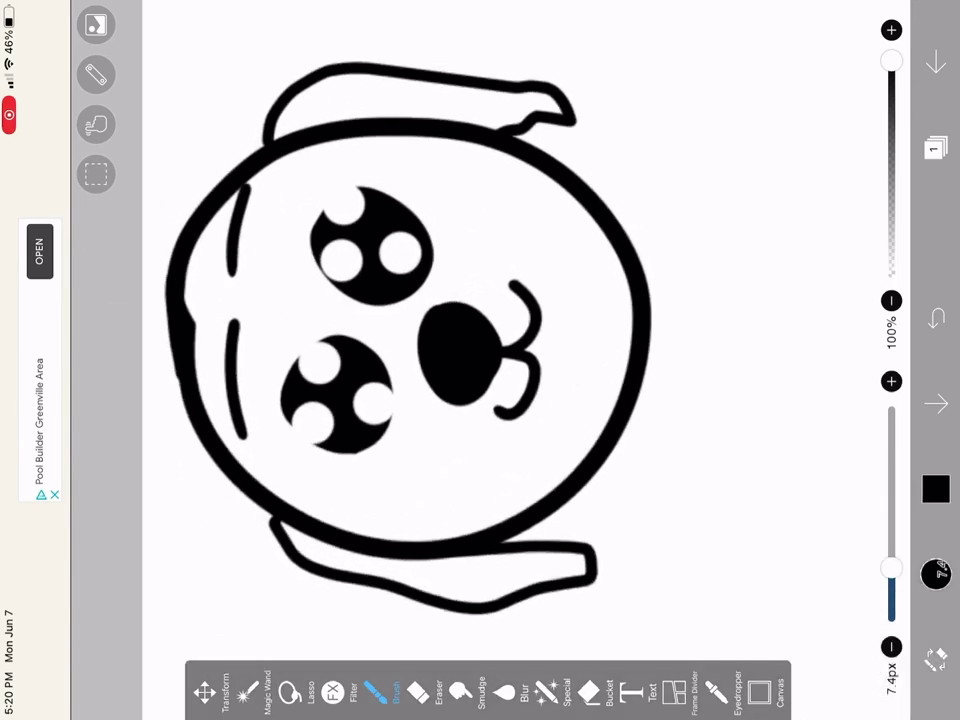
{"action": "scroll", "coordinate": [480, 360], "scroll_direction": "down", "scroll_amount": 1}
{"action": "scroll", "coordinate": [480, 360], "scroll_direction": "down", "scroll_amount": 1}
{"action": "scroll", "coordinate": [300, 300], "scroll_direction": "up", "scroll_amount": 2}
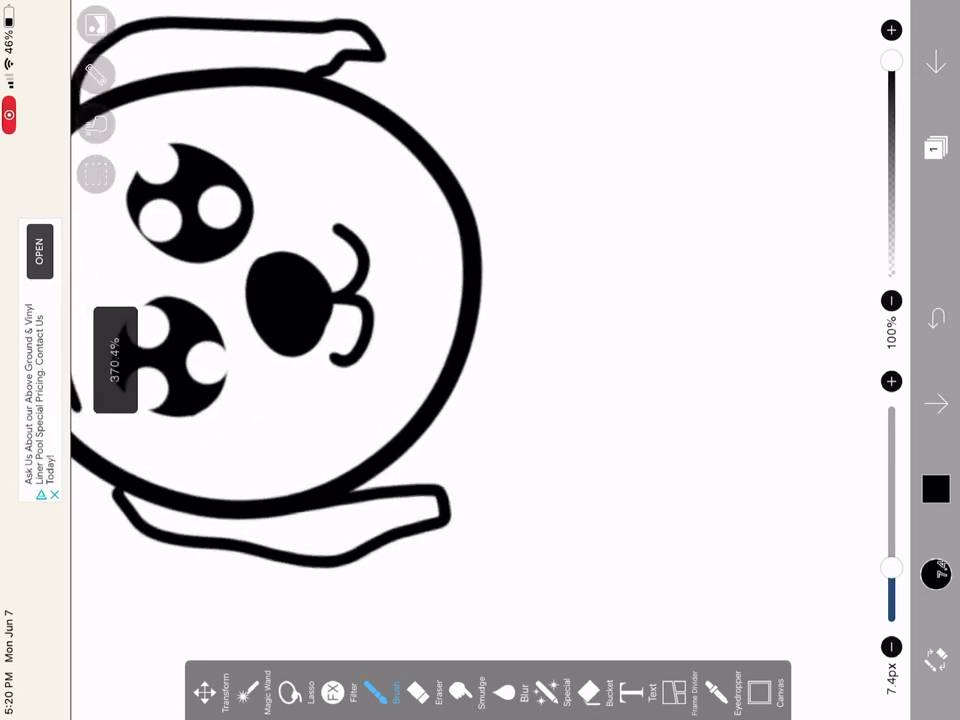
{"action": "scroll", "coordinate": [300, 300], "scroll_direction": "up", "scroll_amount": 2}
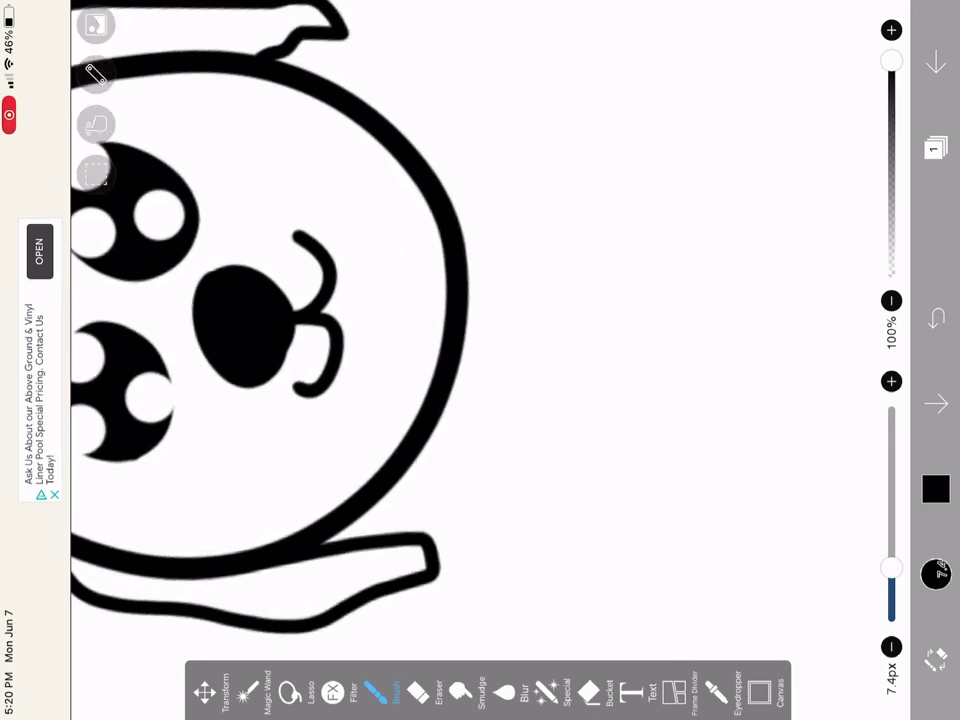
{"action": "scroll", "coordinate": [300, 300], "scroll_direction": "down", "scroll_amount": 2}
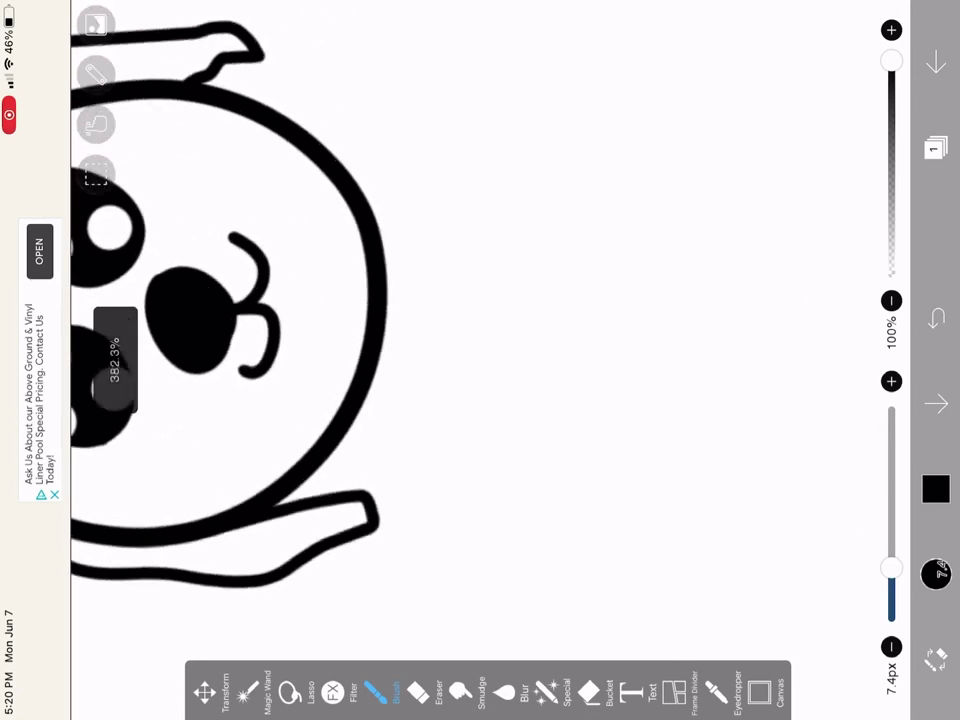
{"action": "scroll", "coordinate": [300, 300], "scroll_direction": "right", "scroll_amount": 3}
{"action": "scroll", "coordinate": [300, 300], "scroll_direction": "left", "scroll_amount": 3}
{"action": "scroll", "coordinate": [300, 300], "scroll_direction": "up", "scroll_amount": 2}
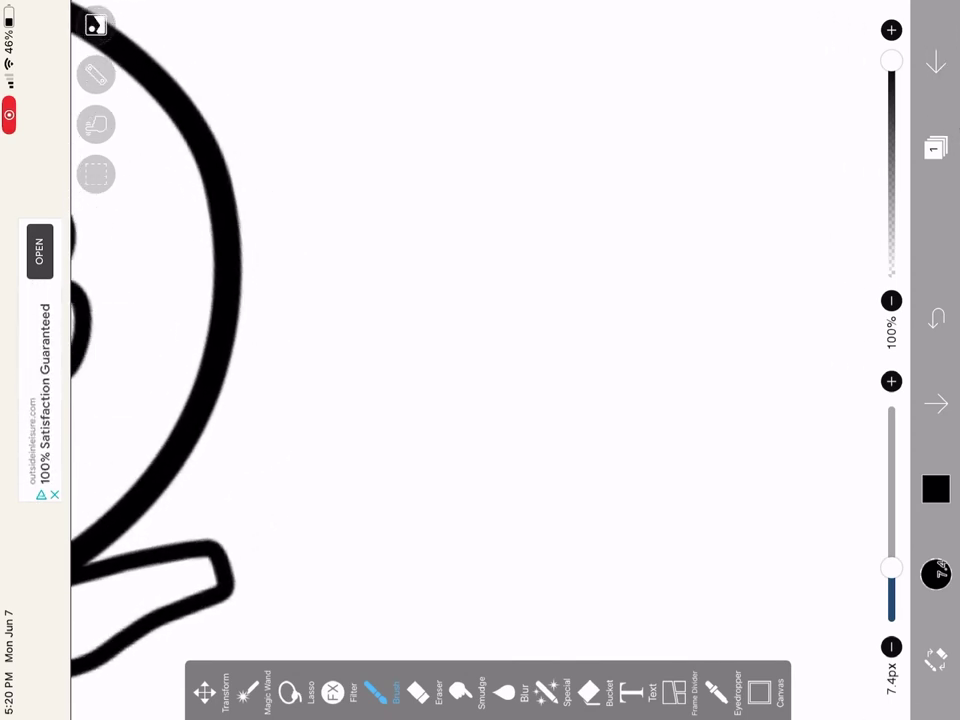
{"action": "mouse_move", "coordinate": [300, 368]}
{"action": "left_mouse_down"}
{"action": "mouse_move", "coordinate": [658, 137]}
{"action": "mouse_move", "coordinate": [252, 175]}
{"action": "left_mouse_up"}
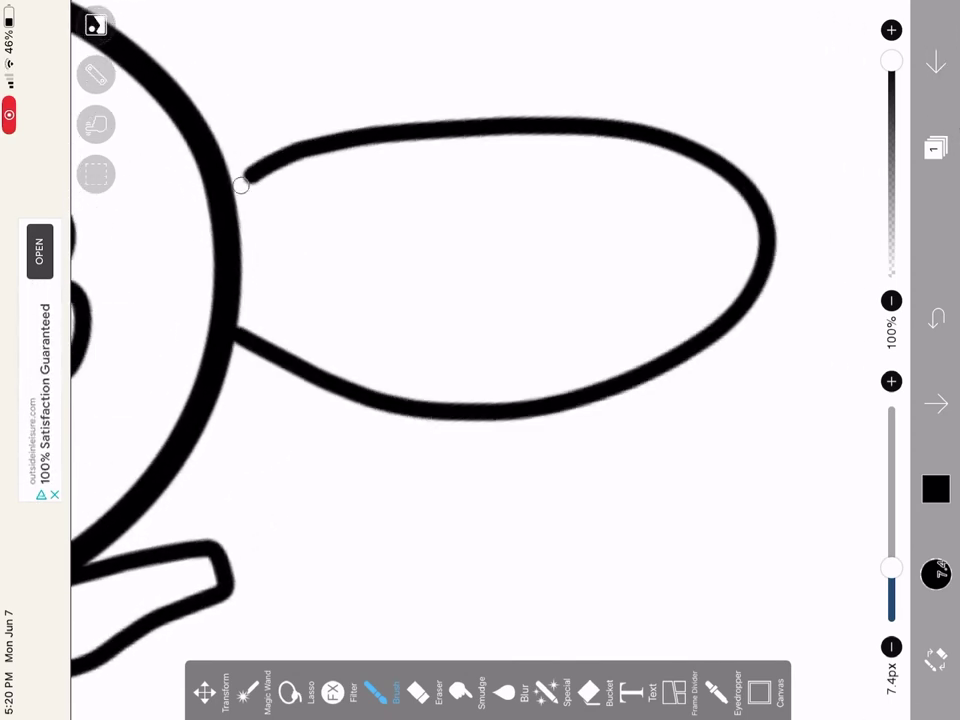
{"action": "key", "text": "ctrl+z"}
{"action": "mouse_move", "coordinate": [232, 325]}
{"action": "left_mouse_down"}
{"action": "mouse_move", "coordinate": [730, 343]}
{"action": "mouse_move", "coordinate": [246, 161]}
{"action": "left_mouse_up"}
Add two vertical arm lines inside the loop
{"action": "scroll", "coordinate": [480, 300], "scroll_direction": "up", "scroll_amount": 3}
{"action": "scroll", "coordinate": [480, 300], "scroll_direction": "down", "scroll_amount": 2}
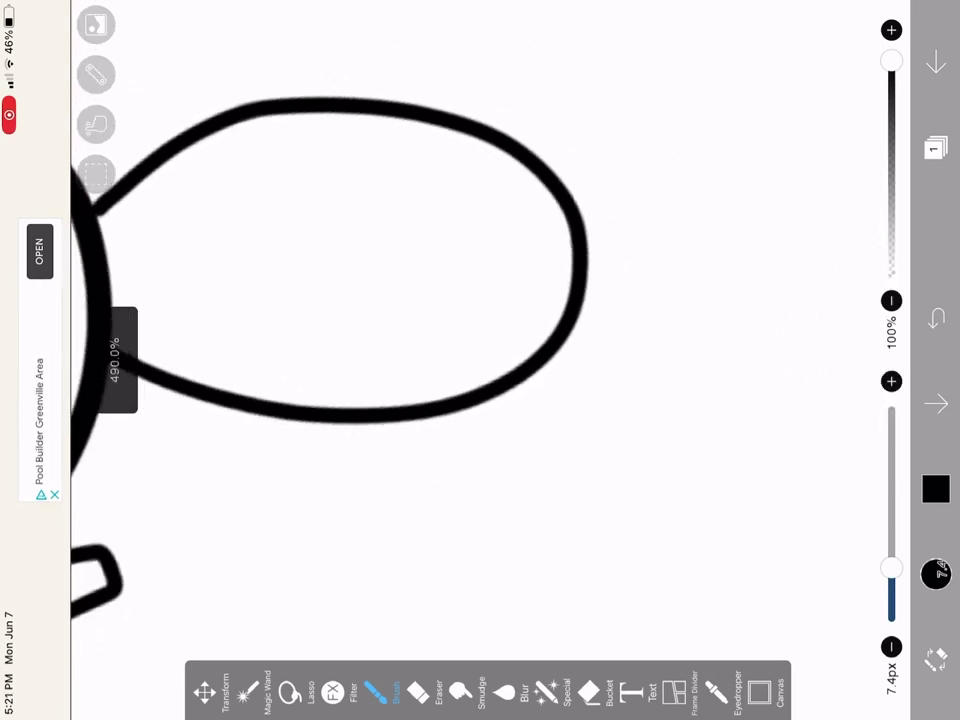
{"action": "scroll", "coordinate": [480, 300], "scroll_direction": "up", "scroll_amount": 3}
{"action": "scroll", "coordinate": [480, 300], "scroll_direction": "up", "scroll_amount": 2}
{"action": "mouse_move", "coordinate": [330, 505]}
{"action": "left_mouse_down"}
{"action": "mouse_move", "coordinate": [345, 425]}
{"action": "mouse_move", "coordinate": [318, 265]}
{"action": "left_mouse_up"}
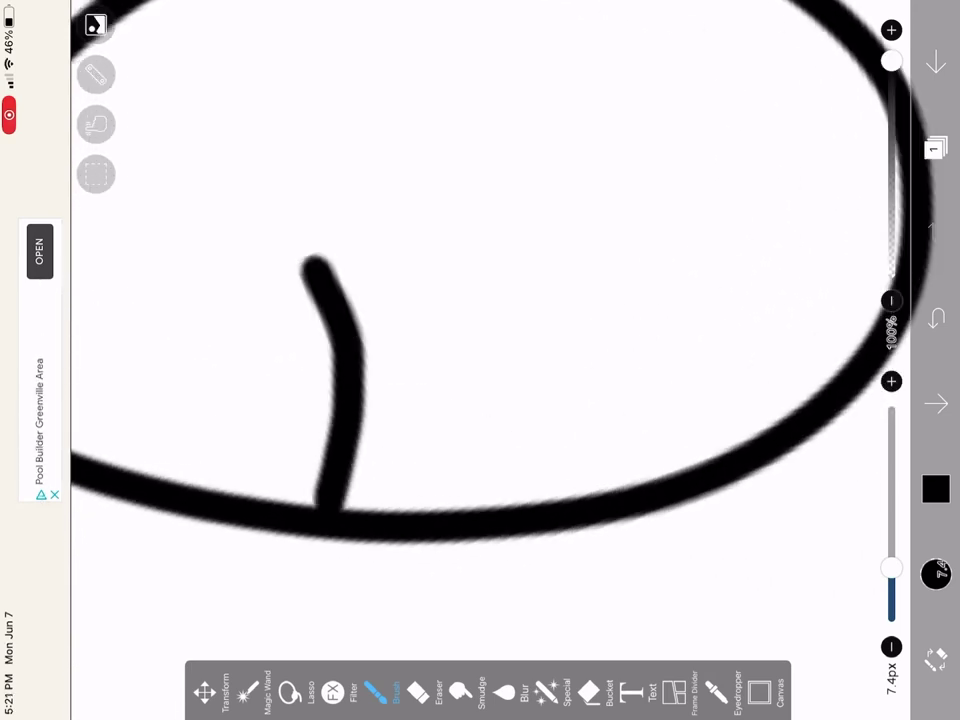
{"action": "mouse_move", "coordinate": [465, 505]}
{"action": "left_mouse_down"}
{"action": "mouse_move", "coordinate": [482, 385]}
{"action": "mouse_move", "coordinate": [450, 275]}
{"action": "left_mouse_up"}
Cap the arm lines with a bumpy paw outline
{"action": "mouse_move", "coordinate": [291, 262]}
{"action": "left_mouse_down"}
{"action": "mouse_move", "coordinate": [381, 174]}
{"action": "mouse_move", "coordinate": [465, 282]}
{"action": "left_mouse_up"}
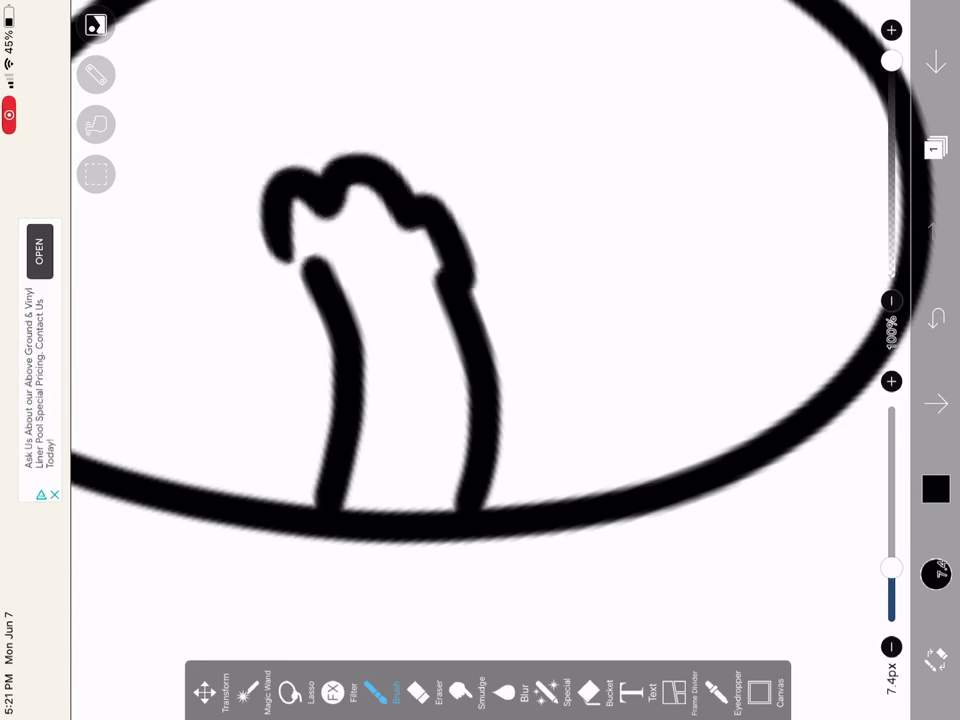
{"action": "scroll", "coordinate": [480, 360], "scroll_direction": "up", "scroll_amount": 5}
{"action": "mouse_move", "coordinate": [260, 246]}
{"action": "left_mouse_down"}
{"action": "mouse_move", "coordinate": [356, 349]}
{"action": "mouse_move", "coordinate": [369, 407]}
{"action": "mouse_move", "coordinate": [476, 343]}
{"action": "mouse_move", "coordinate": [410, 162]}
{"action": "left_mouse_up"}
{"action": "scroll", "coordinate": [480, 360], "scroll_direction": "down", "scroll_amount": 5}
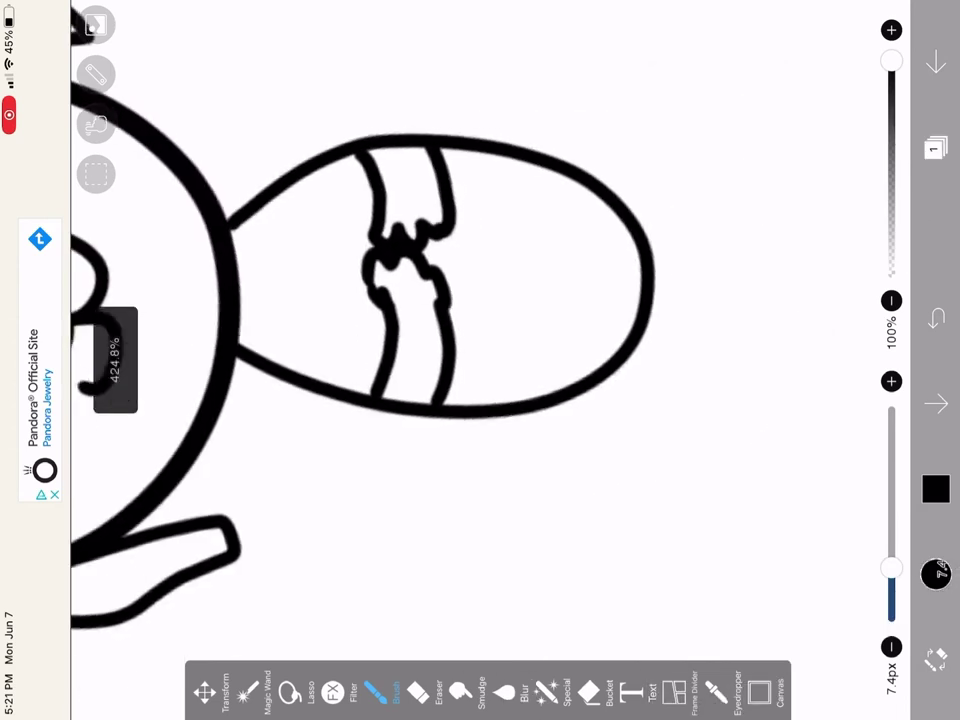
{"action": "scroll", "coordinate": [300, 360], "scroll_direction": "up", "scroll_amount": 5}
Draw the foot outline curling out from the body
{"action": "scroll", "coordinate": [480, 360], "scroll_direction": "up", "scroll_amount": 3}
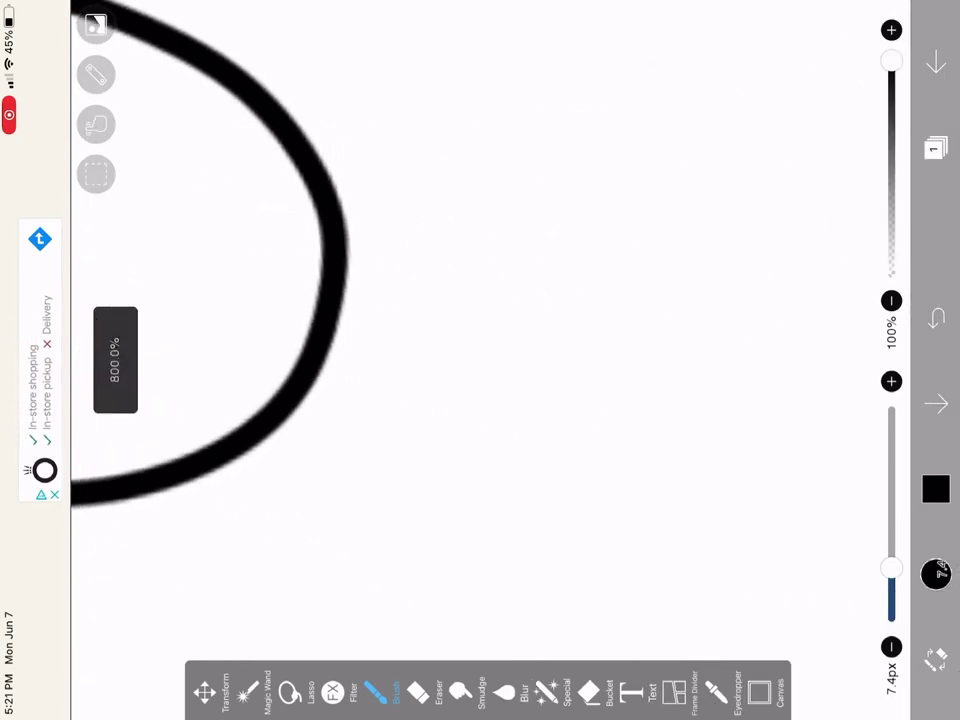
{"action": "mouse_move", "coordinate": [308, 392]}
{"action": "left_mouse_down"}
{"action": "mouse_move", "coordinate": [501, 409]}
{"action": "mouse_move", "coordinate": [505, 277]}
{"action": "mouse_move", "coordinate": [311, 240]}
{"action": "mouse_move", "coordinate": [429, 178]}
{"action": "mouse_move", "coordinate": [208, 118]}
{"action": "mouse_move", "coordinate": [167, 139]}
{"action": "left_mouse_up"}
{"action": "scroll", "coordinate": [480, 360], "scroll_direction": "down", "scroll_amount": 2}
{"action": "scroll", "coordinate": [480, 360], "scroll_direction": "down", "scroll_amount": 1}
{"action": "scroll", "coordinate": [480, 360], "scroll_direction": "up", "scroll_amount": 2}
Add short dash toe marks inside the upper and lower feet
{"action": "left_click_drag", "start_coordinate": [409, 294], "coordinate": [474, 294]}
{"action": "left_click_drag", "start_coordinate": [392, 204], "coordinate": [460, 204]}
{"action": "scroll", "coordinate": [480, 360], "scroll_direction": "down", "scroll_amount": 3}
{"action": "scroll", "coordinate": [480, 360], "scroll_direction": "up", "scroll_amount": 2}
{"action": "left_click_drag", "start_coordinate": [392, 473], "coordinate": [450, 473]}
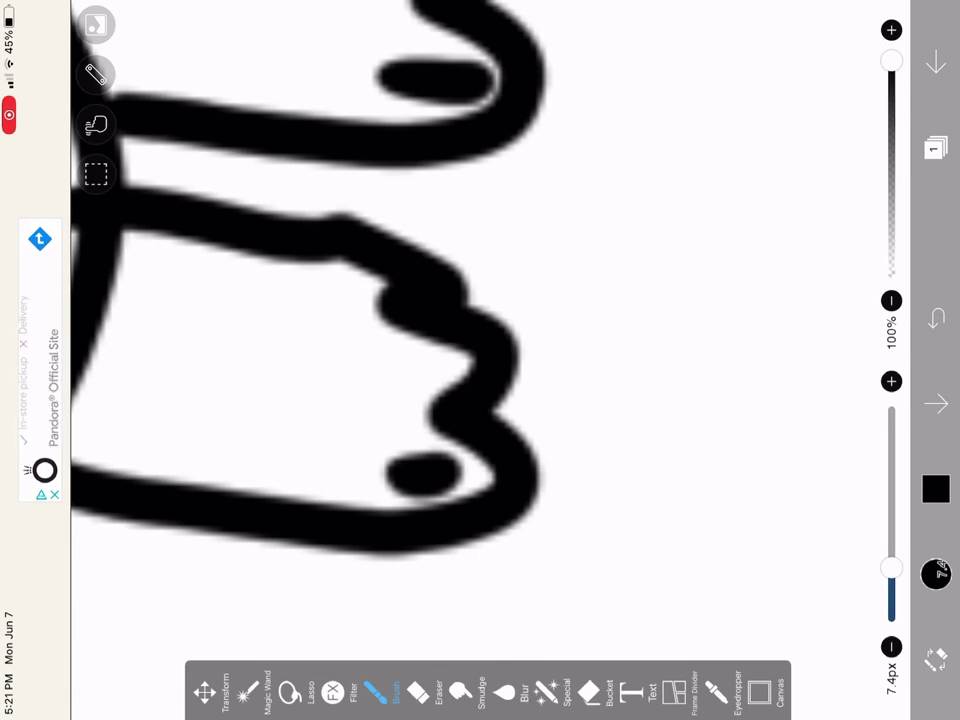
{"action": "left_click_drag", "start_coordinate": [380, 373], "coordinate": [445, 373]}
{"action": "scroll", "coordinate": [480, 360], "scroll_direction": "down", "scroll_amount": 5}
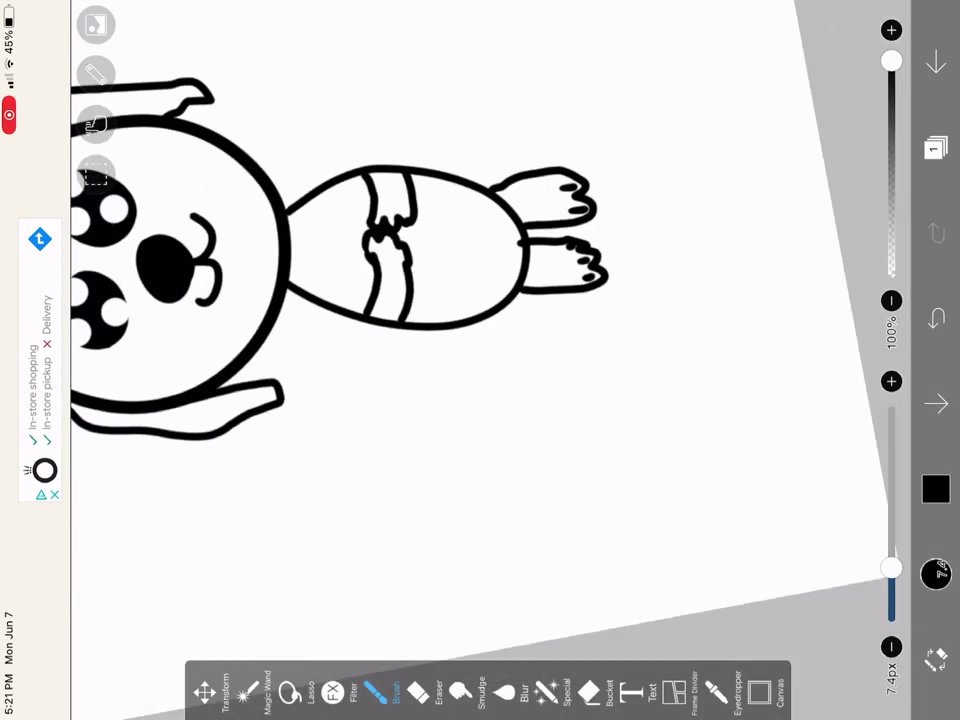
{"action": "scroll", "coordinate": [480, 360], "scroll_direction": "up", "scroll_amount": 2}
{"action": "scroll", "coordinate": [480, 360], "scroll_direction": "down", "scroll_amount": 2}
{"action": "scroll", "coordinate": [480, 360], "scroll_direction": "down", "scroll_amount": 2}
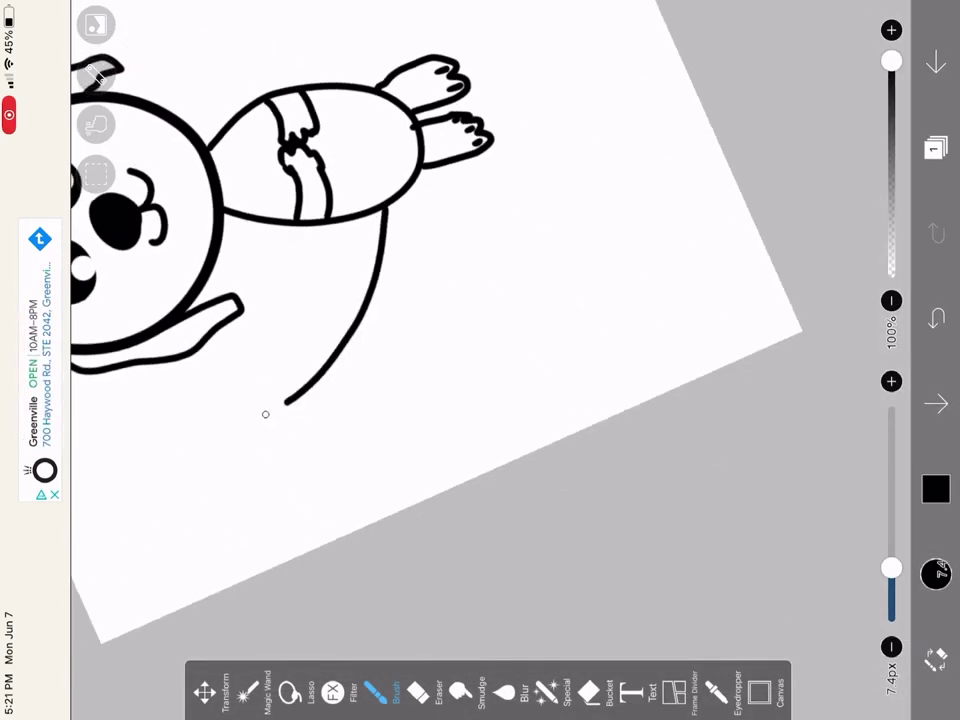
Draw a long curving tail line from under the body and join it to the body outline
{"action": "left_click_drag", "start_coordinate": [265, 414], "coordinate": [467, 299]}
{"action": "scroll", "coordinate": [460, 300], "scroll_direction": "up", "scroll_amount": 5}
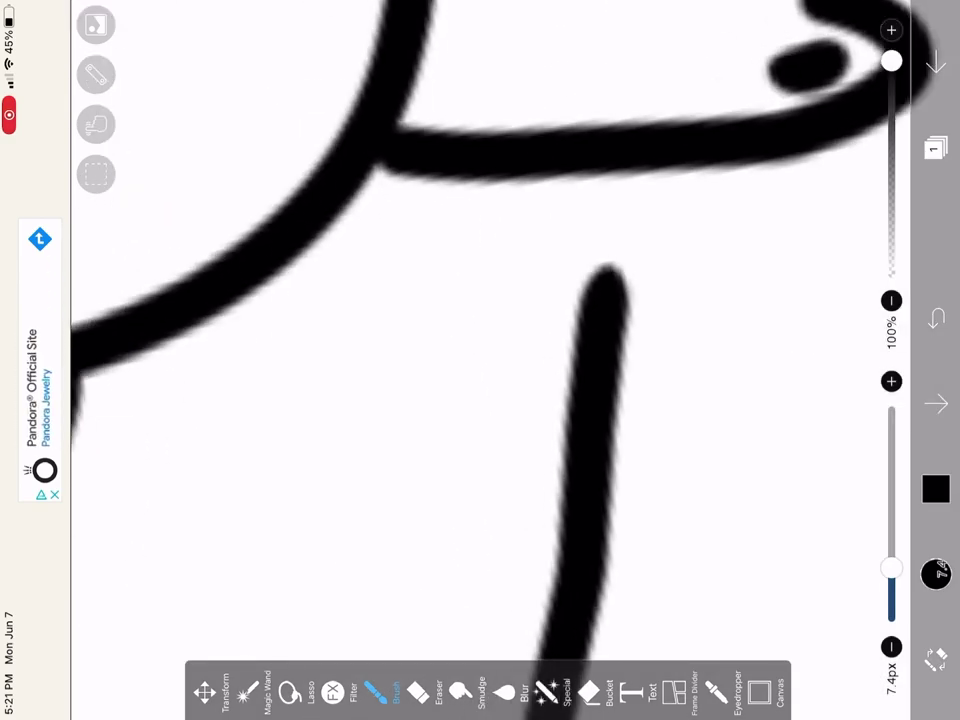
{"action": "mouse_move", "coordinate": [606, 278]}
{"action": "left_mouse_down"}
{"action": "mouse_move", "coordinate": [585, 249]}
{"action": "mouse_move", "coordinate": [478, 166]}
{"action": "left_mouse_up"}
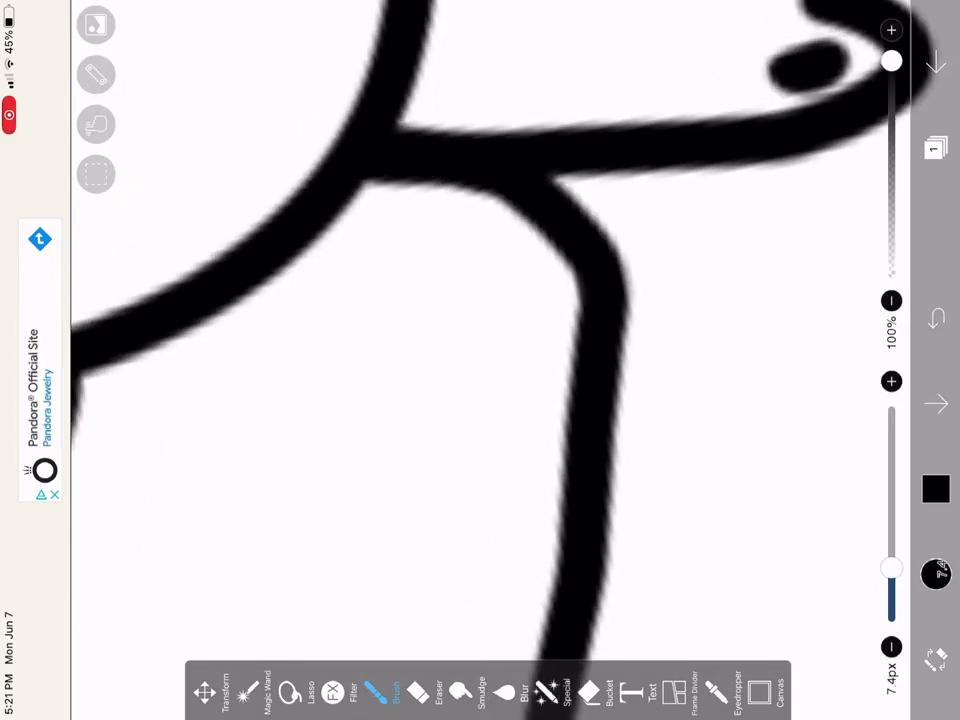
{"action": "scroll", "coordinate": [480, 300], "scroll_direction": "down", "scroll_amount": 3}
{"action": "scroll", "coordinate": [480, 300], "scroll_direction": "down", "scroll_amount": 3}
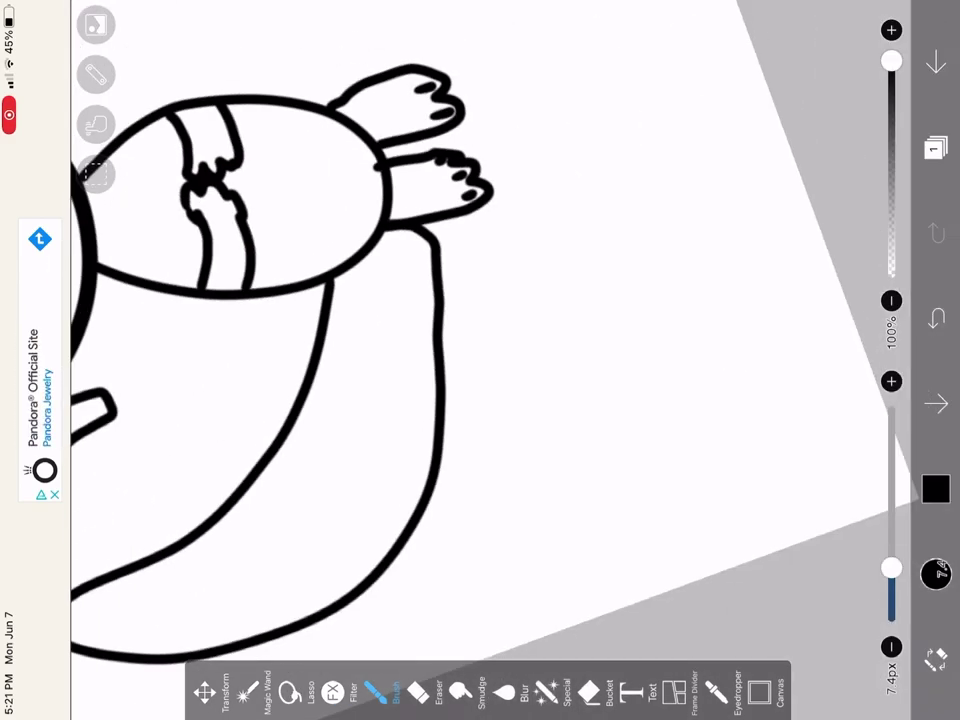
{"action": "scroll", "coordinate": [480, 300], "scroll_direction": "down", "scroll_amount": 2}
{"action": "scroll", "coordinate": [480, 300], "scroll_direction": "down", "scroll_amount": 1}
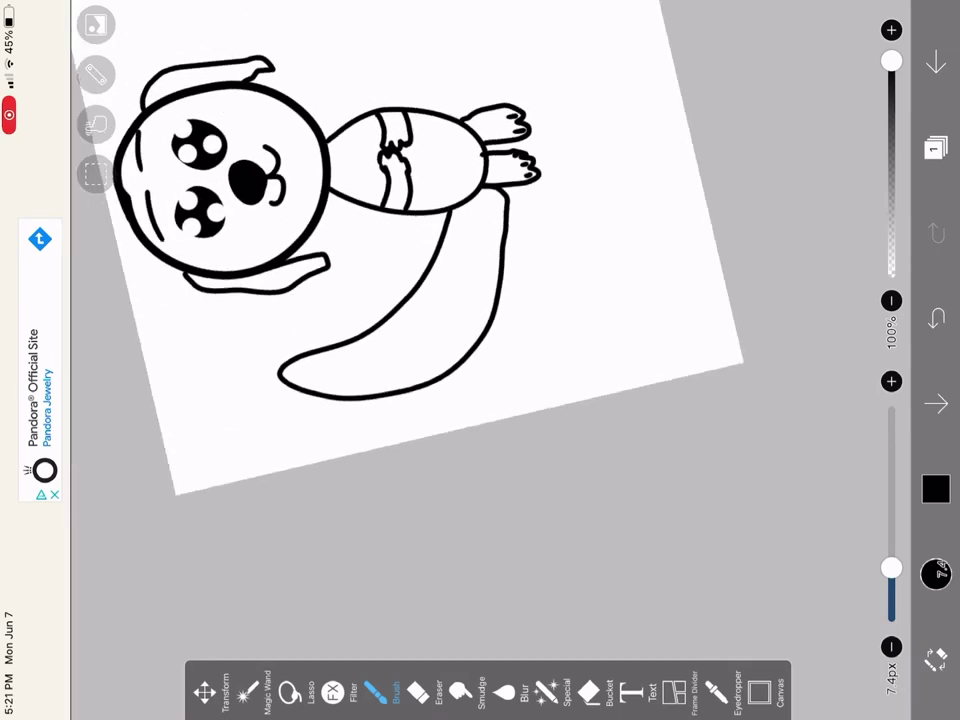
Try a short line below the lower eye, then undo it
{"action": "scroll", "coordinate": [430, 250], "scroll_direction": "up", "scroll_amount": 2}
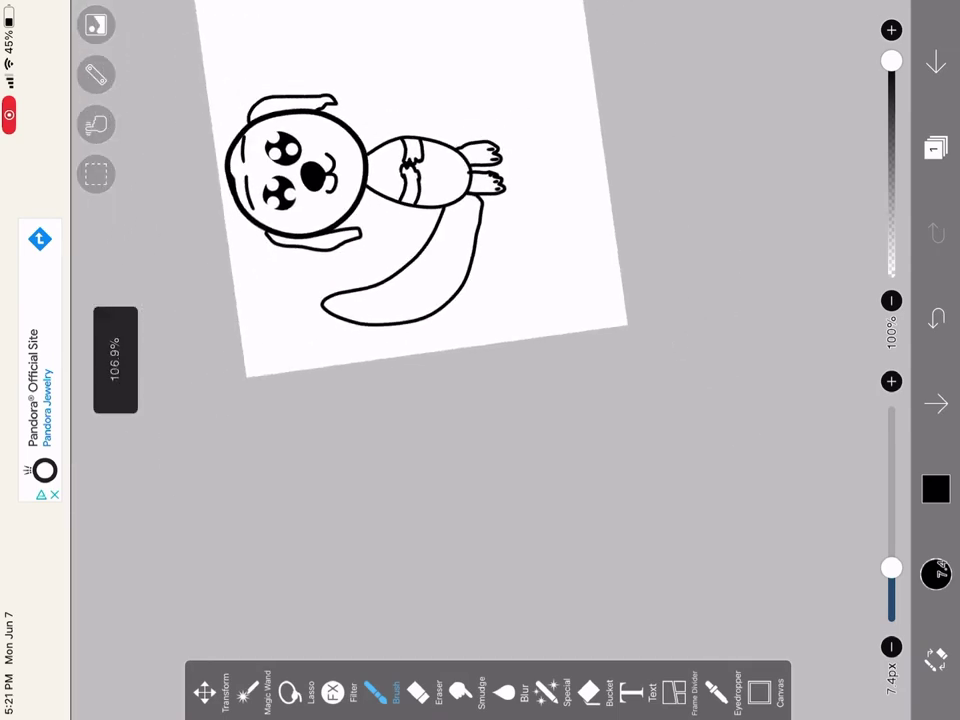
{"action": "scroll", "coordinate": [430, 250], "scroll_direction": "up", "scroll_amount": 2}
{"action": "scroll", "coordinate": [430, 250], "scroll_direction": "up", "scroll_amount": 1}
{"action": "scroll", "coordinate": [430, 250], "scroll_direction": "up", "scroll_amount": 2}
{"action": "scroll", "coordinate": [450, 250], "scroll_direction": "up", "scroll_amount": 1}
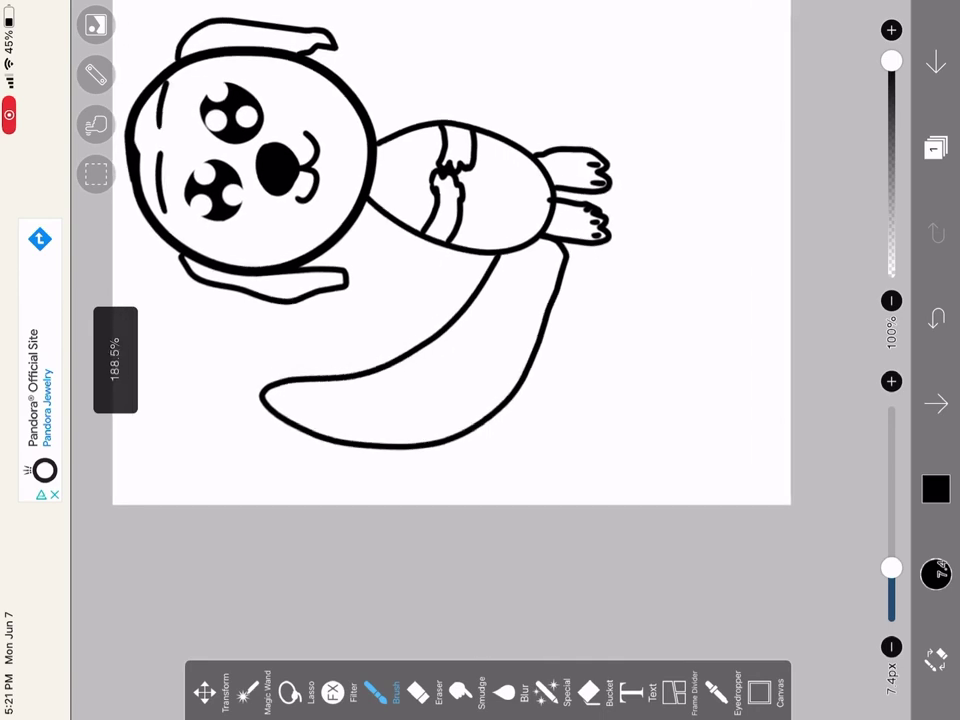
{"action": "scroll", "coordinate": [450, 250], "scroll_direction": "up", "scroll_amount": 1}
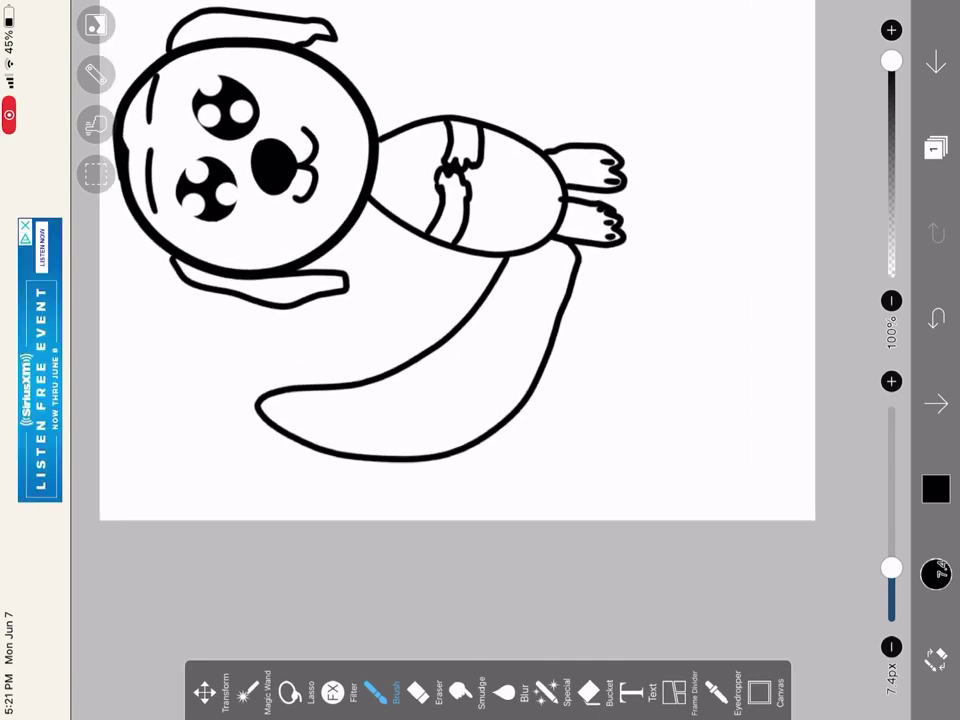
{"action": "scroll", "coordinate": [430, 250], "scroll_direction": "up", "scroll_amount": 2}
{"action": "scroll", "coordinate": [430, 250], "scroll_direction": "up", "scroll_amount": 2}
{"action": "scroll", "coordinate": [430, 250], "scroll_direction": "up", "scroll_amount": 2}
{"action": "scroll", "coordinate": [260, 180], "scroll_direction": "up", "scroll_amount": 2}
{"action": "scroll", "coordinate": [260, 180], "scroll_direction": "up", "scroll_amount": 3}
{"action": "scroll", "coordinate": [260, 180], "scroll_direction": "up", "scroll_amount": 1}
{"action": "scroll", "coordinate": [260, 180], "scroll_direction": "down", "scroll_amount": 1}
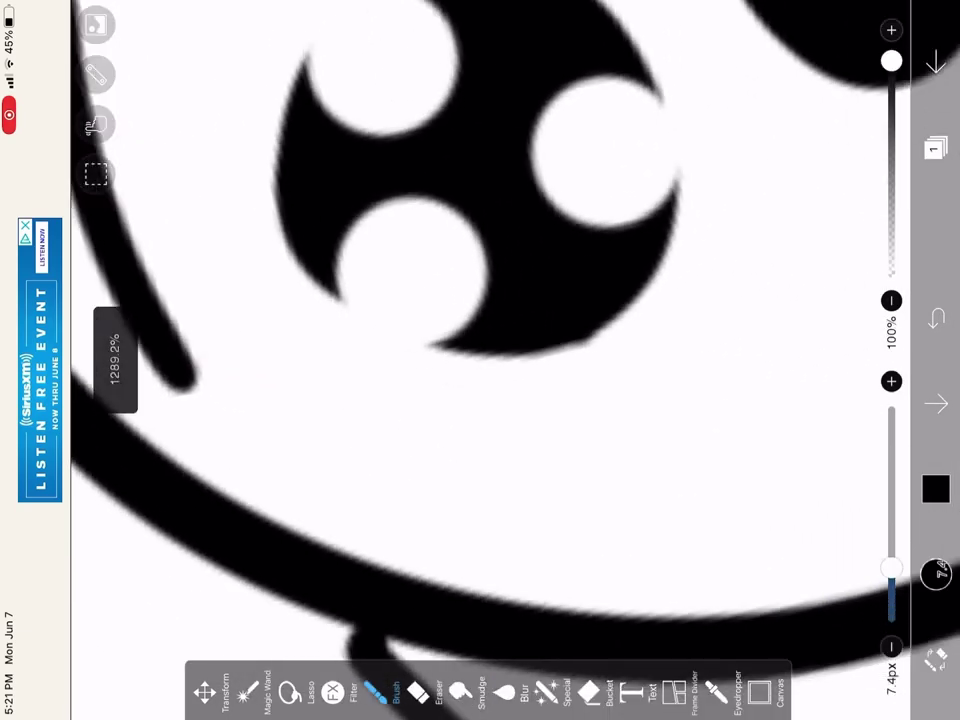
{"action": "scroll", "coordinate": [480, 300], "scroll_direction": "down", "scroll_amount": 2}
{"action": "left_click_drag", "start_coordinate": [285, 405], "coordinate": [215, 300]}
{"action": "scroll", "coordinate": [480, 300], "scroll_direction": "down", "scroll_amount": 2}
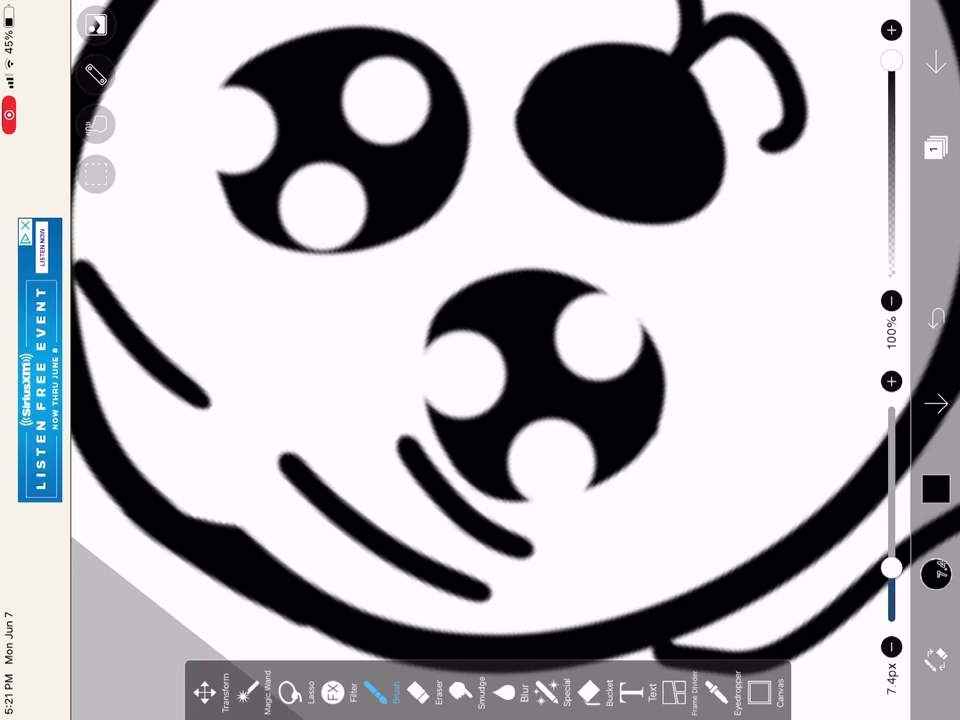
{"action": "key", "text": "ctrl+z"}
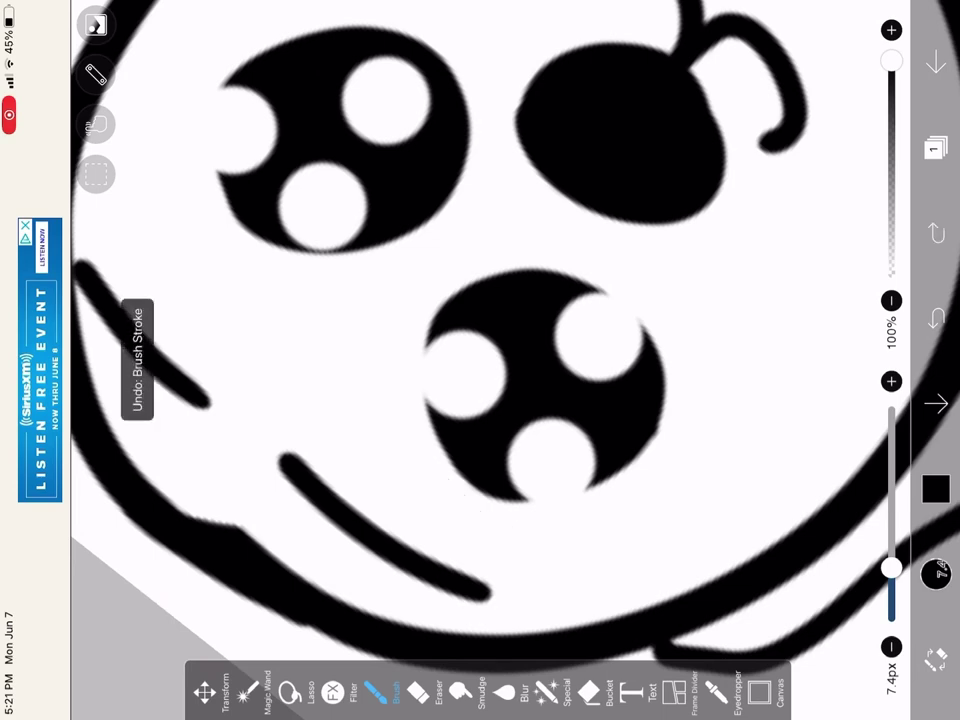
Draw the second arm against the chest, with its diagonal upper edge across the body
{"action": "scroll", "coordinate": [480, 360], "scroll_direction": "down", "scroll_amount": 2}
{"action": "scroll", "coordinate": [480, 360], "scroll_direction": "down", "scroll_amount": 2}
{"action": "scroll", "coordinate": [480, 360], "scroll_direction": "down", "scroll_amount": 2}
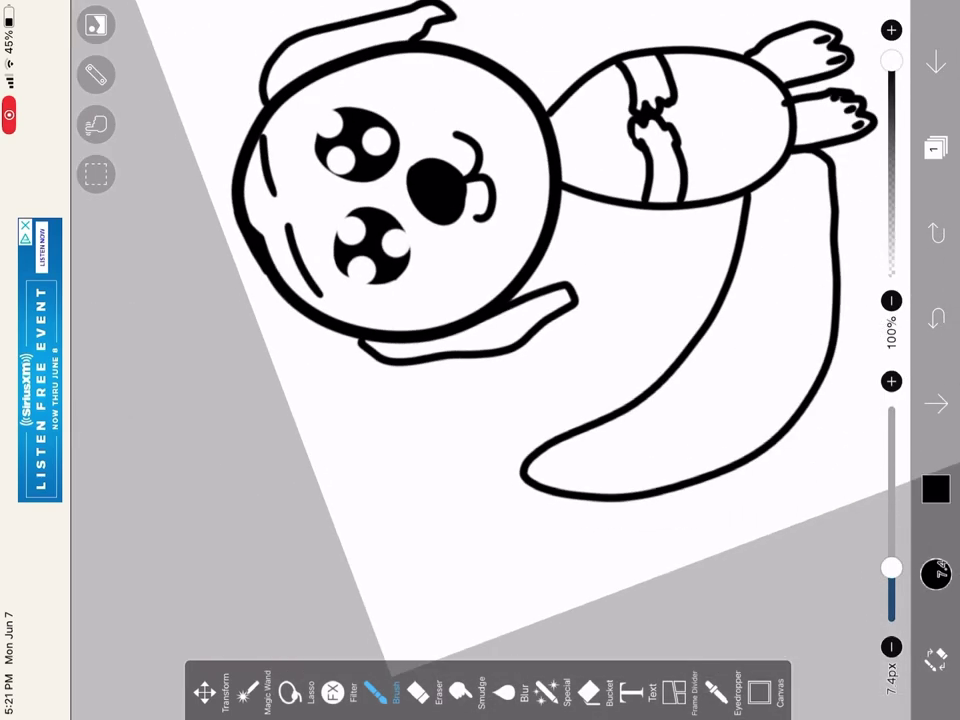
{"action": "scroll", "coordinate": [480, 360], "scroll_direction": "down", "scroll_amount": 1}
{"action": "scroll", "coordinate": [480, 360], "scroll_direction": "up", "scroll_amount": 1}
{"action": "scroll", "coordinate": [480, 360], "scroll_direction": "up", "scroll_amount": 3}
{"action": "scroll", "coordinate": [480, 360], "scroll_direction": "up", "scroll_amount": 2}
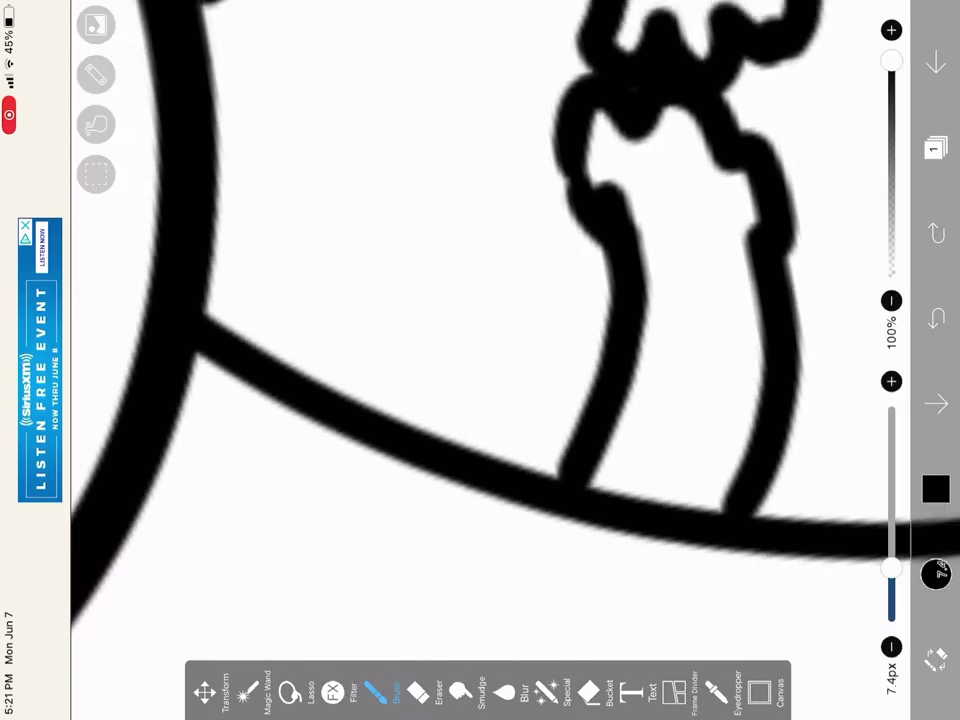
{"action": "mouse_move", "coordinate": [525, 412]}
{"action": "left_mouse_down"}
{"action": "mouse_move", "coordinate": [450, 385]}
{"action": "mouse_move", "coordinate": [279, 105]}
{"action": "left_mouse_up"}
{"action": "scroll", "coordinate": [480, 360], "scroll_direction": "down", "scroll_amount": 1}
{"action": "scroll", "coordinate": [480, 360], "scroll_direction": "down", "scroll_amount": 1}
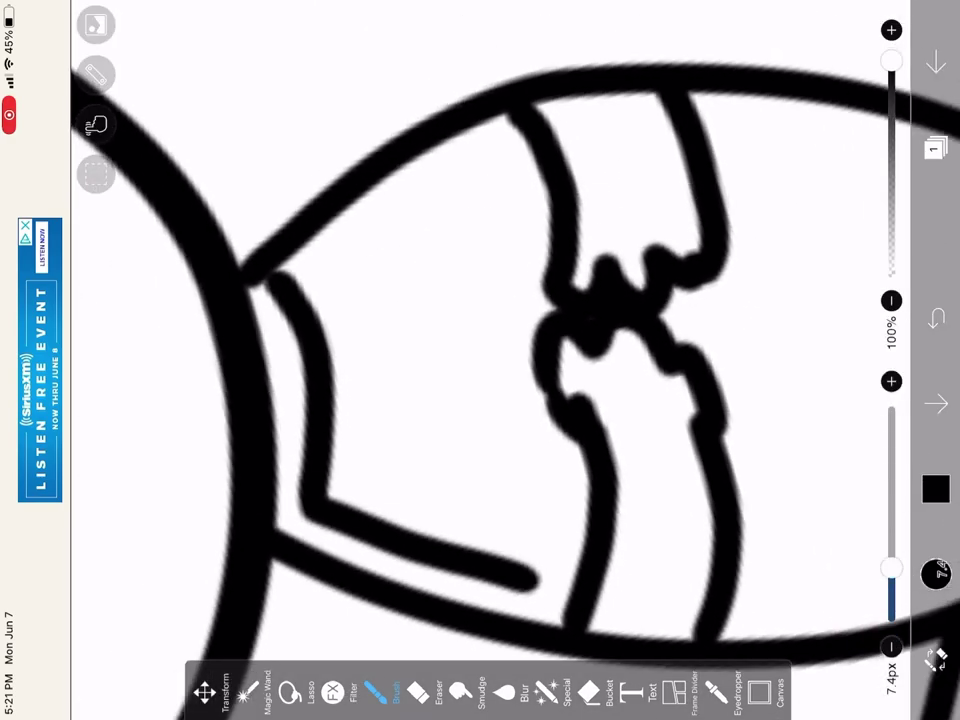
{"action": "left_click_drag", "start_coordinate": [275, 280], "coordinate": [497, 180]}
{"action": "scroll", "coordinate": [480, 360], "scroll_direction": "down", "scroll_amount": 2}
{"action": "scroll", "coordinate": [480, 360], "scroll_direction": "down", "scroll_amount": 1}
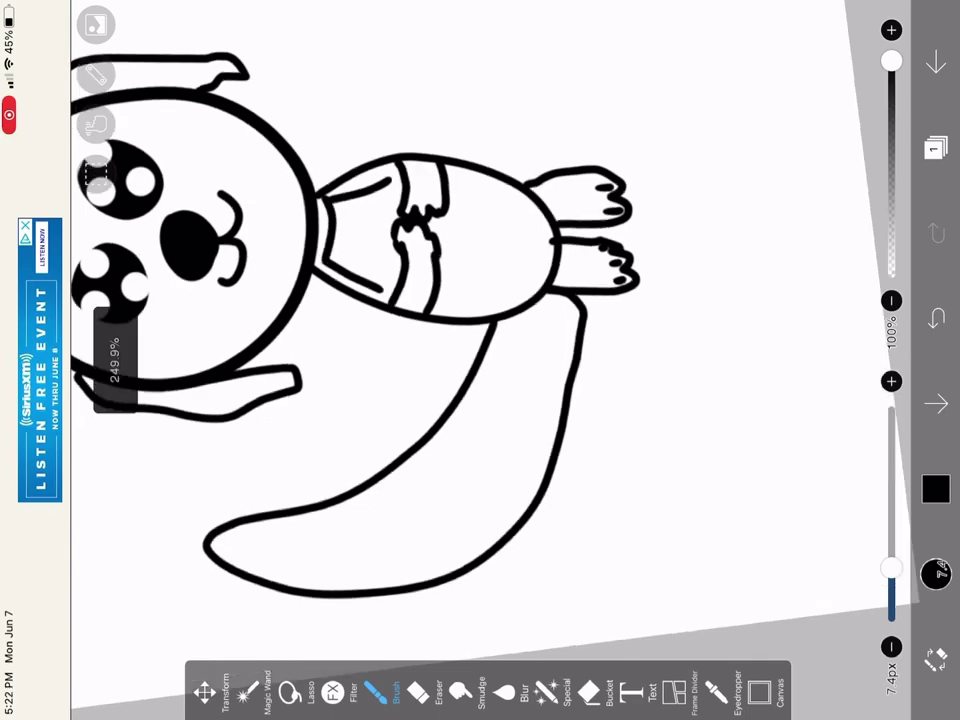
Undo a stray brush stroke, then switch to Smudge and then to the Bucket fill tool
{"action": "scroll", "coordinate": [480, 360], "scroll_direction": "left", "scroll_amount": 2}
{"action": "scroll", "coordinate": [480, 360], "scroll_direction": "left", "scroll_amount": 1}
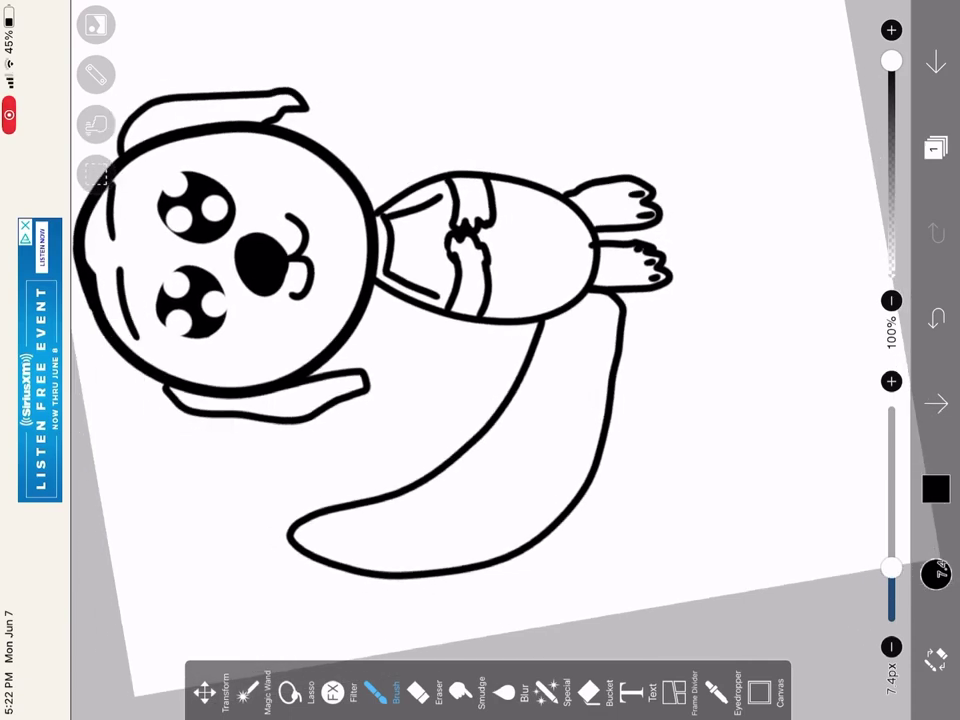
{"action": "scroll", "coordinate": [400, 300], "scroll_direction": "down", "scroll_amount": 1}
{"action": "scroll", "coordinate": [400, 300], "scroll_direction": "up", "scroll_amount": 3}
{"action": "scroll", "coordinate": [480, 360], "scroll_direction": "down", "scroll_amount": 2}
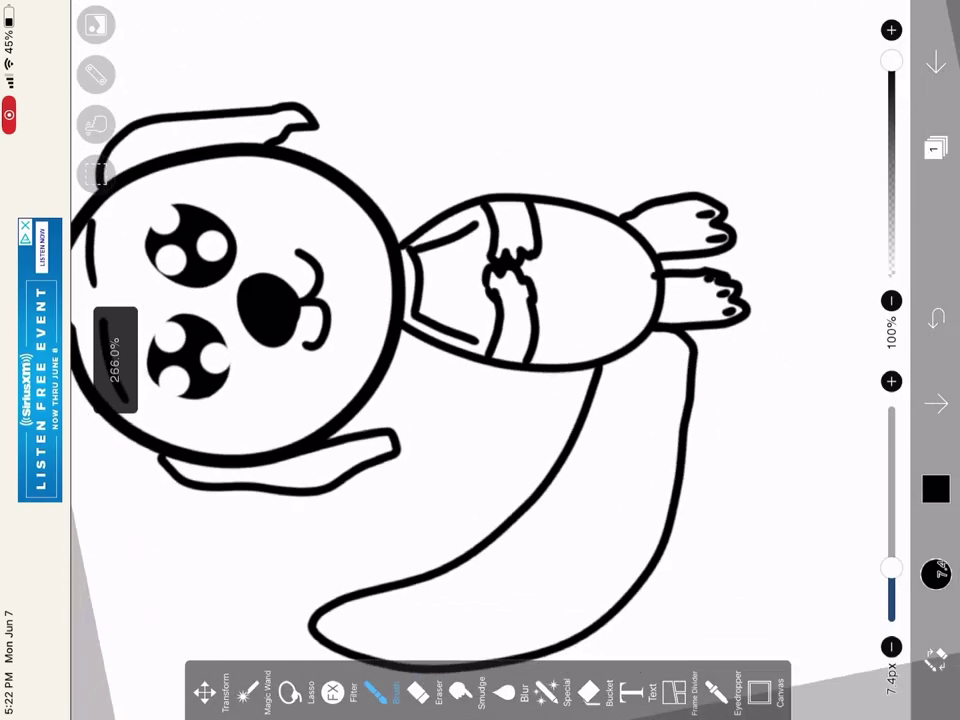
{"action": "scroll", "coordinate": [480, 360], "scroll_direction": "up", "scroll_amount": 2}
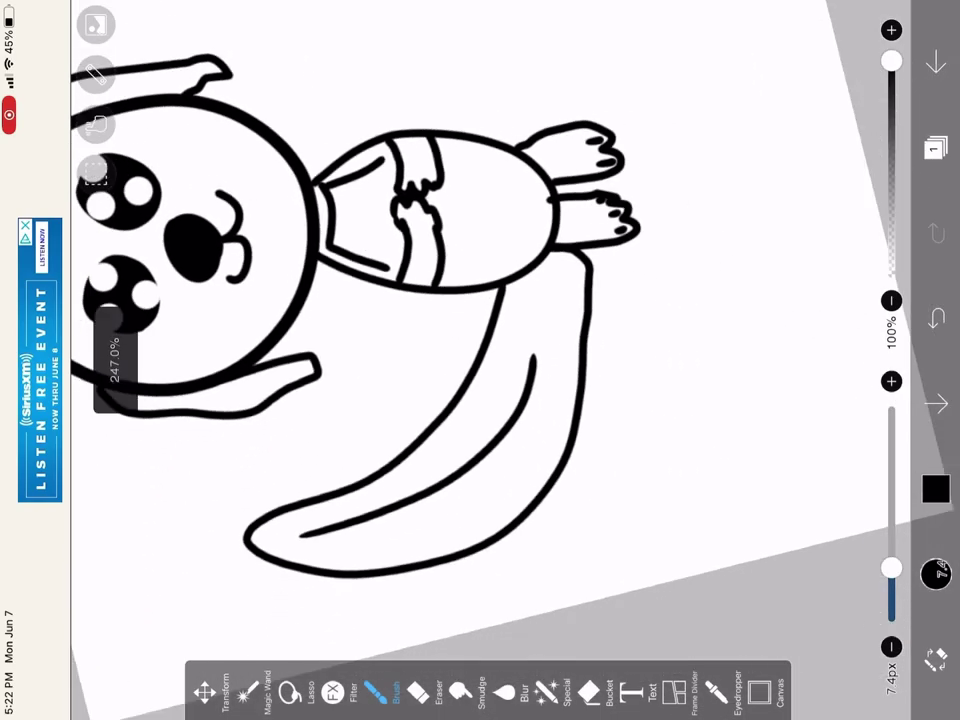
{"action": "scroll", "coordinate": [480, 360], "scroll_direction": "down", "scroll_amount": 2}
{"action": "key", "text": "ctrl+z"}
{"action": "left_click", "coordinate": [460, 690]}
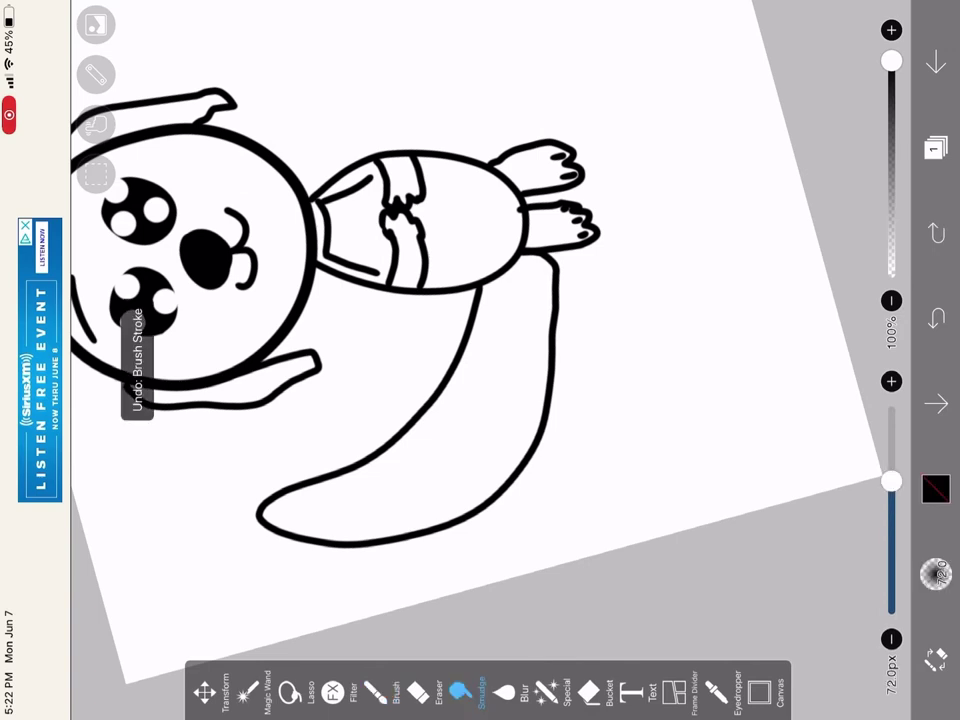
{"action": "left_click", "coordinate": [589, 690]}
Mix a pale yellow fill colour in the colour wheel
{"action": "left_click", "coordinate": [936, 575]}
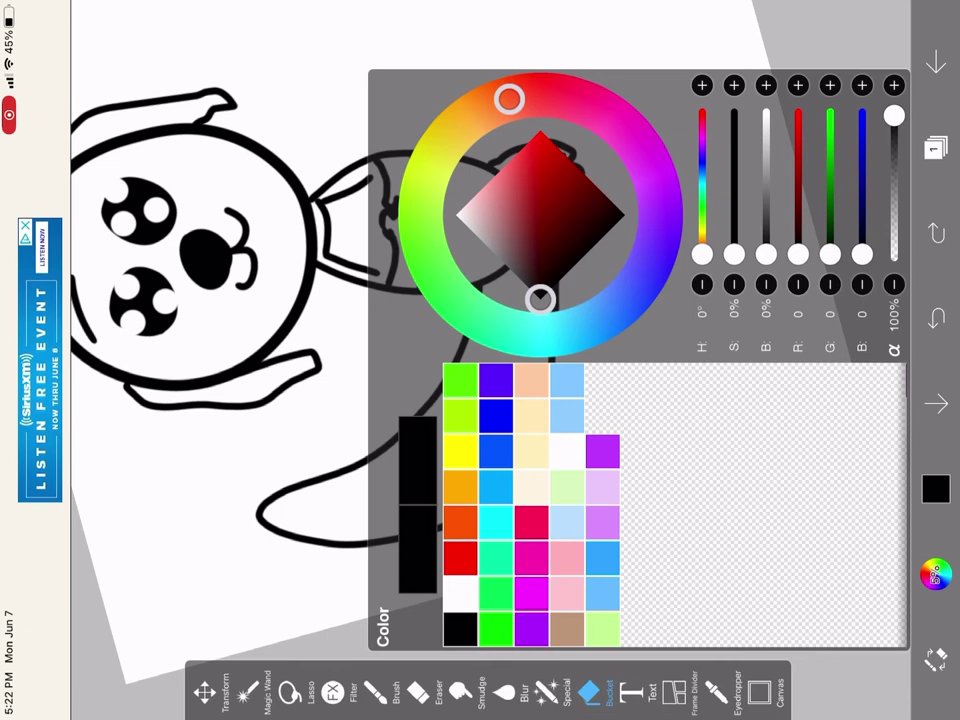
{"action": "mouse_move", "coordinate": [540, 298]}
{"action": "left_mouse_down"}
{"action": "mouse_move", "coordinate": [516, 150]}
{"action": "mouse_move", "coordinate": [570, 206]}
{"action": "left_mouse_up"}
{"action": "mouse_move", "coordinate": [509, 98]}
{"action": "left_mouse_down"}
{"action": "mouse_move", "coordinate": [474, 315]}
{"action": "mouse_move", "coordinate": [543, 335]}
{"action": "left_mouse_up"}
{"action": "mouse_move", "coordinate": [570, 206]}
{"action": "left_mouse_down"}
{"action": "mouse_move", "coordinate": [492, 177]}
{"action": "mouse_move", "coordinate": [480, 189]}
{"action": "left_mouse_up"}
{"action": "mouse_move", "coordinate": [489, 323]}
{"action": "left_mouse_down"}
{"action": "mouse_move", "coordinate": [617, 306]}
{"action": "mouse_move", "coordinate": [615, 118]}
{"action": "mouse_move", "coordinate": [647, 162]}
{"action": "mouse_move", "coordinate": [422, 193]}
{"action": "mouse_move", "coordinate": [439, 150]}
{"action": "left_mouse_up"}
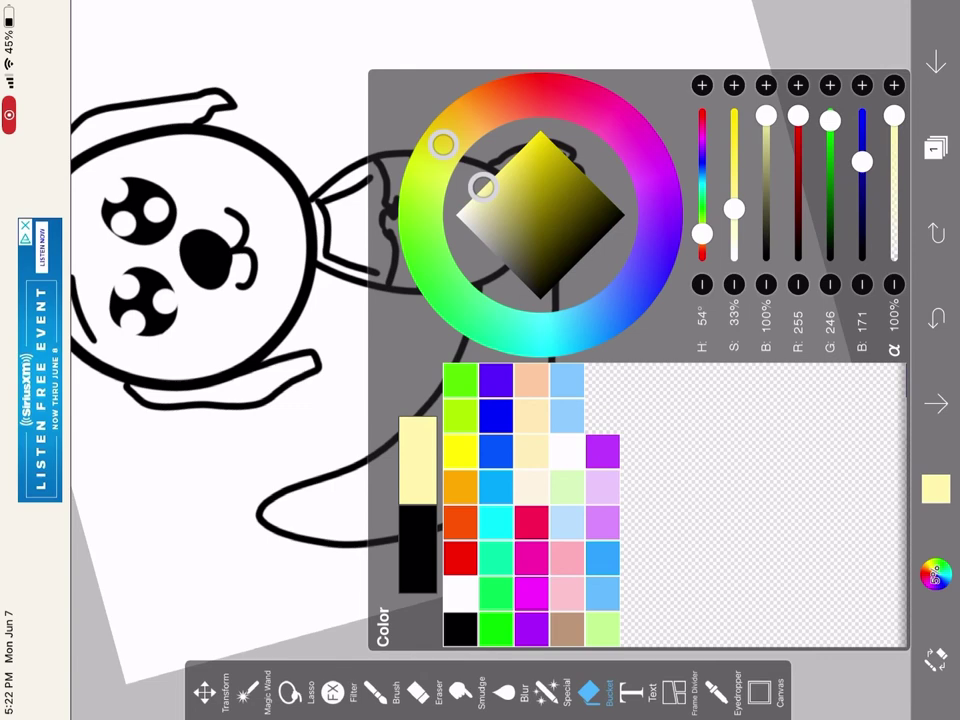
{"action": "left_click", "coordinate": [936, 488]}
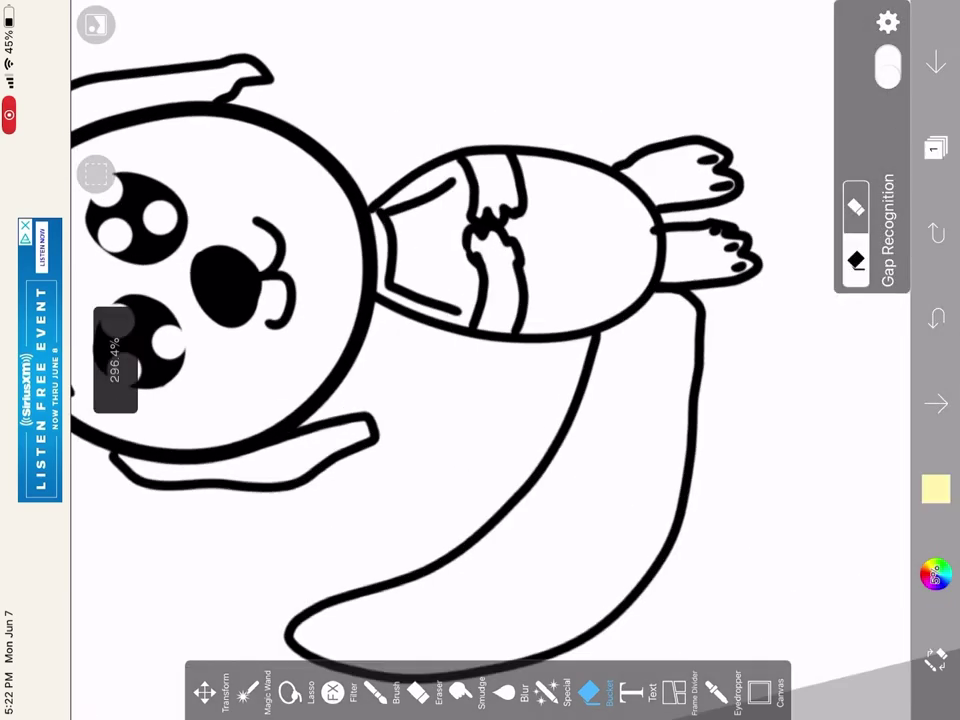
Bucket-fill the head, body, belly band, tail, both feet and both ears pale yellow
{"action": "left_click", "coordinate": [279, 171]}
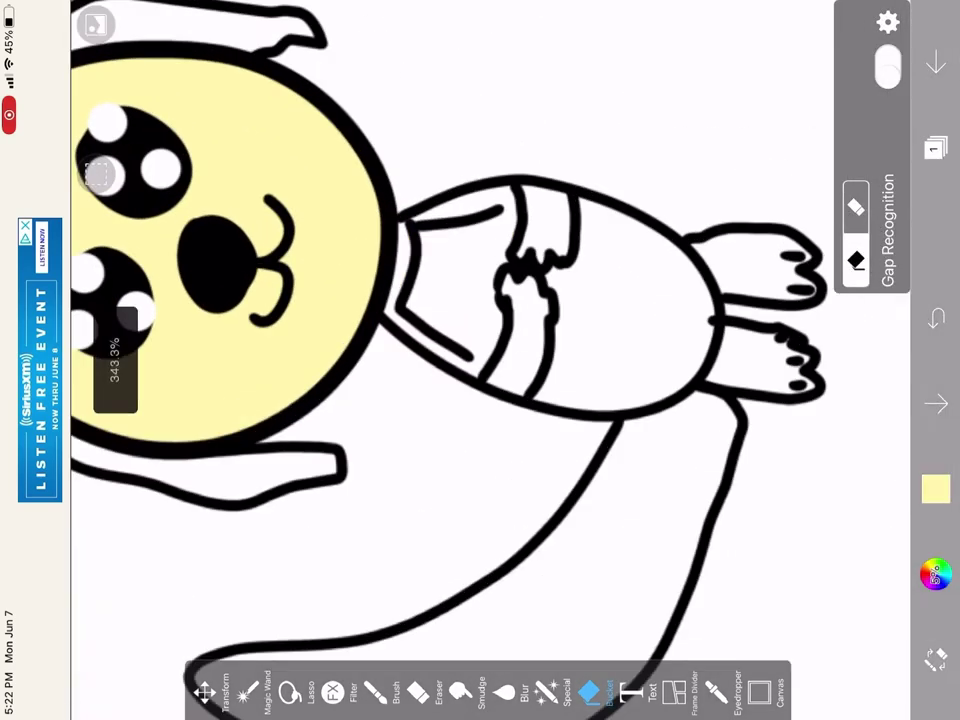
{"action": "left_click", "coordinate": [700, 430]}
{"action": "left_click", "coordinate": [400, 320]}
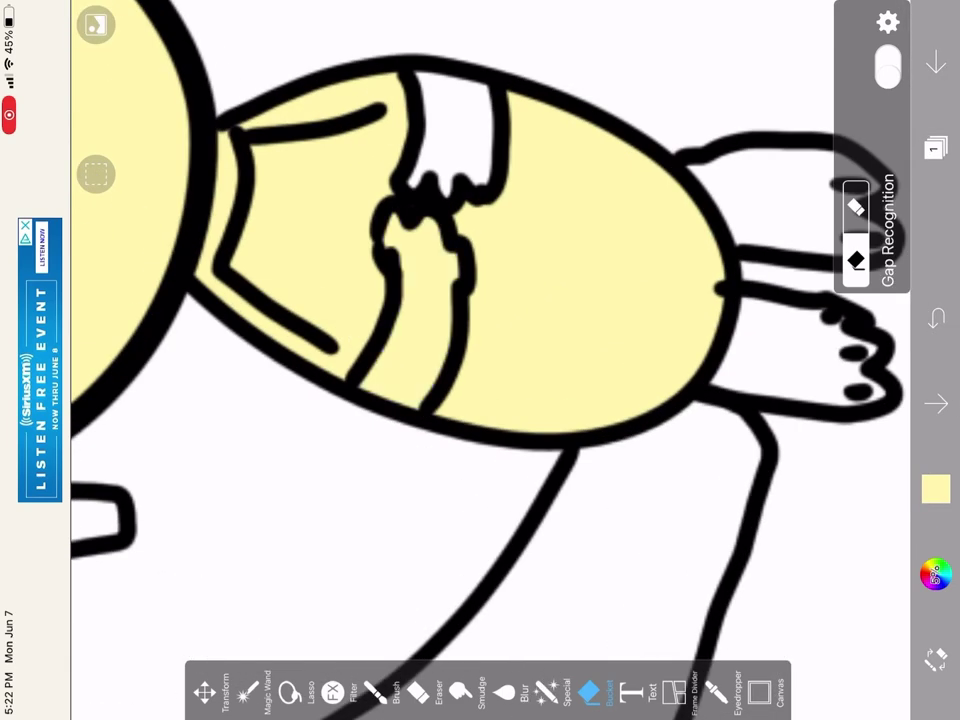
{"action": "left_click", "coordinate": [437, 55]}
{"action": "left_click", "coordinate": [420, 450]}
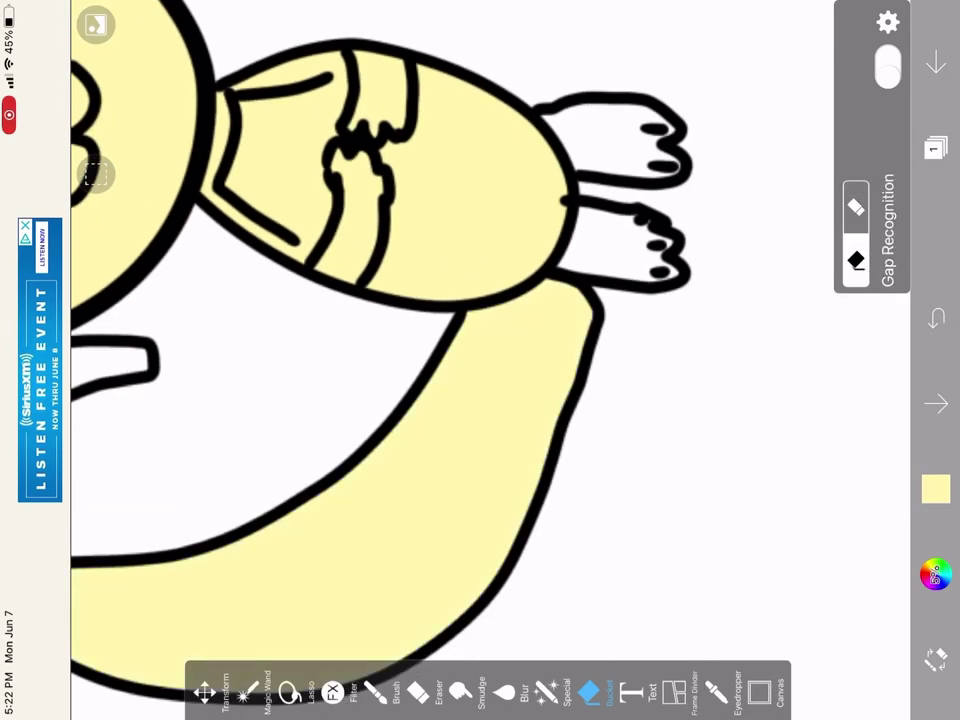
{"action": "left_click", "coordinate": [610, 238]}
{"action": "left_click", "coordinate": [610, 135]}
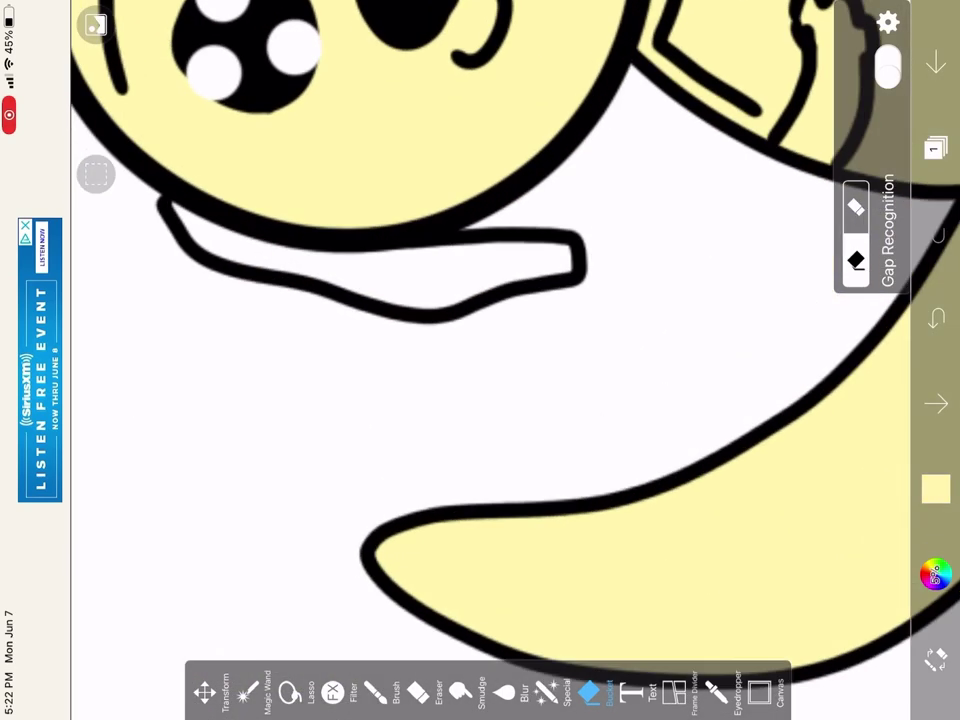
{"action": "left_click", "coordinate": [400, 265]}
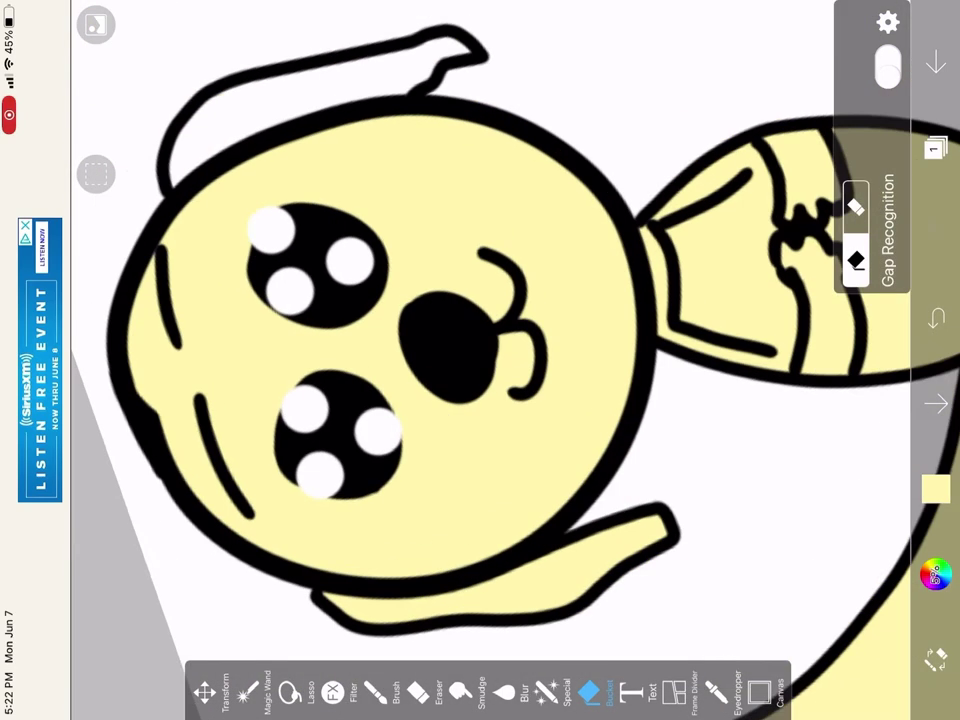
{"action": "left_click", "coordinate": [250, 80]}
Saturate the yellow, save the old pale yellow as a swatch, and fill the lower ear
{"action": "left_click", "coordinate": [936, 488]}
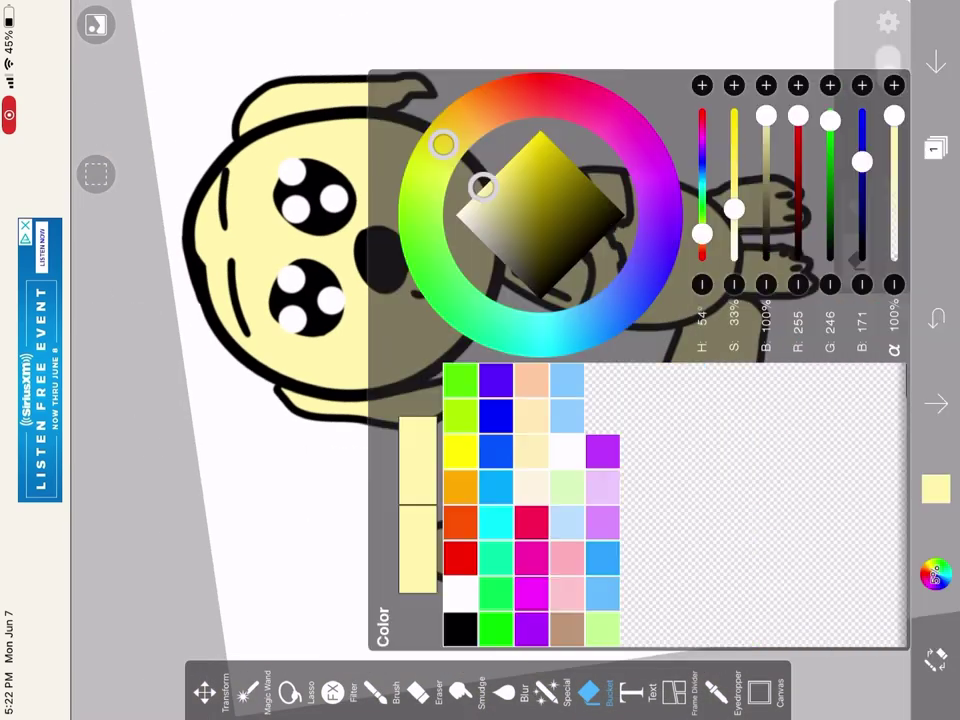
{"action": "left_click_drag", "start_coordinate": [417, 460], "coordinate": [603, 412]}
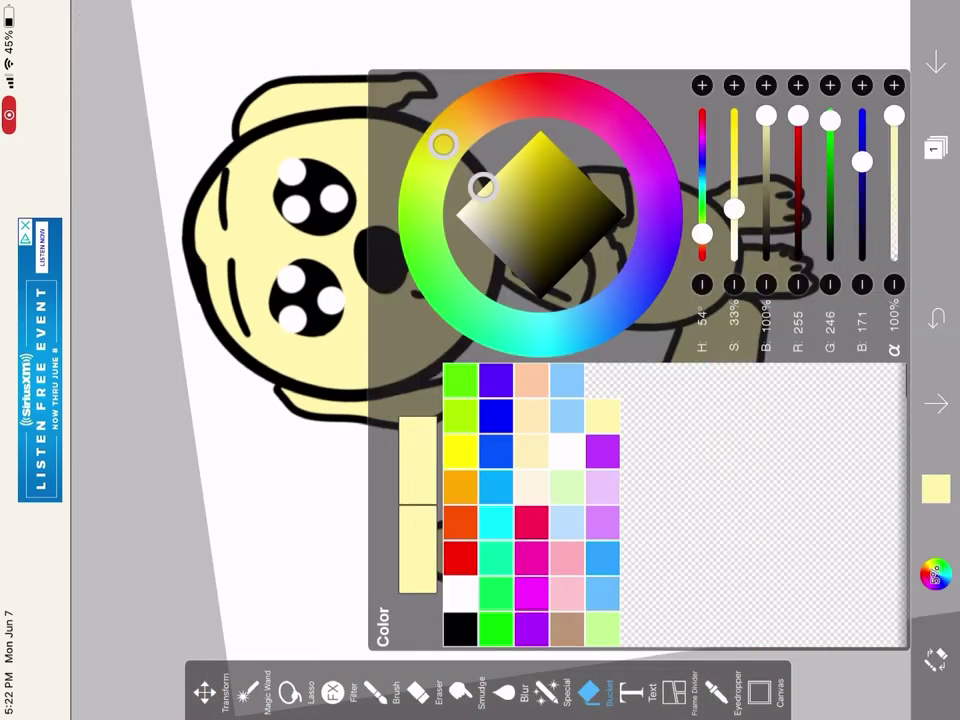
{"action": "left_click", "coordinate": [498, 172]}
{"action": "left_click", "coordinate": [936, 488]}
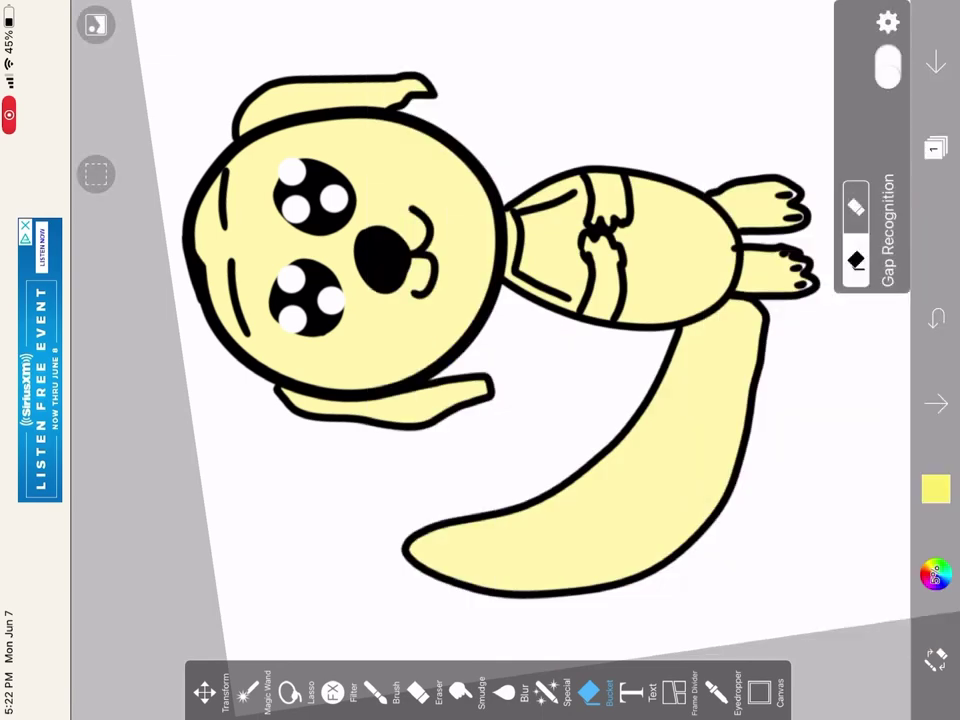
{"action": "left_click", "coordinate": [390, 400]}
{"action": "left_click_drag", "start_coordinate": [500, 400], "coordinate": [435, 375]}
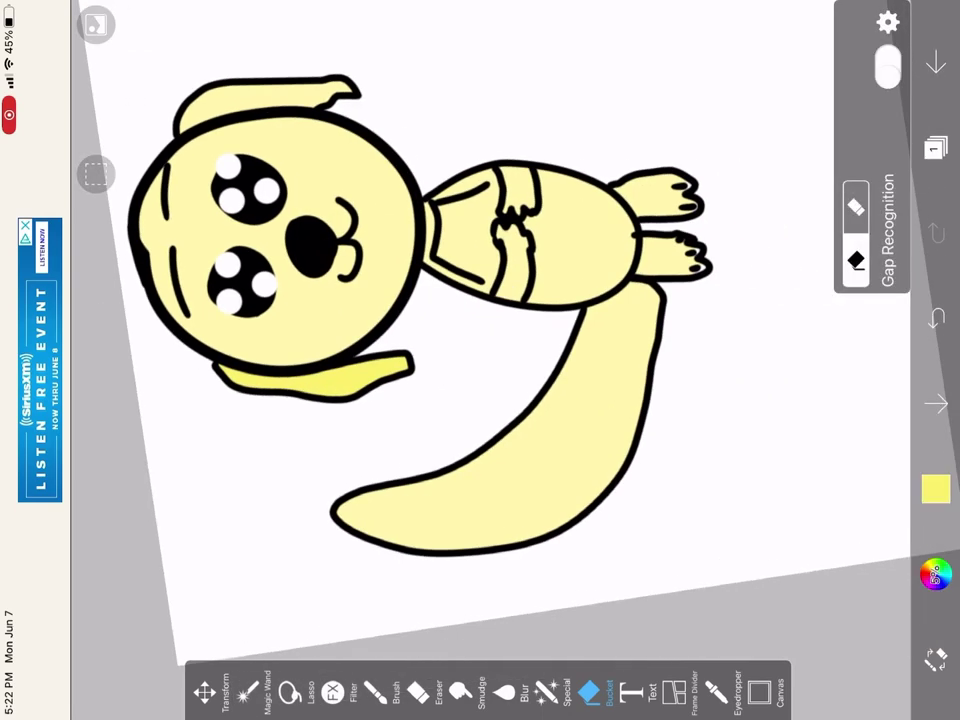
Brush a yellow dividing line across the tail, extending it to the tail's outline
{"action": "left_click", "coordinate": [375, 690]}
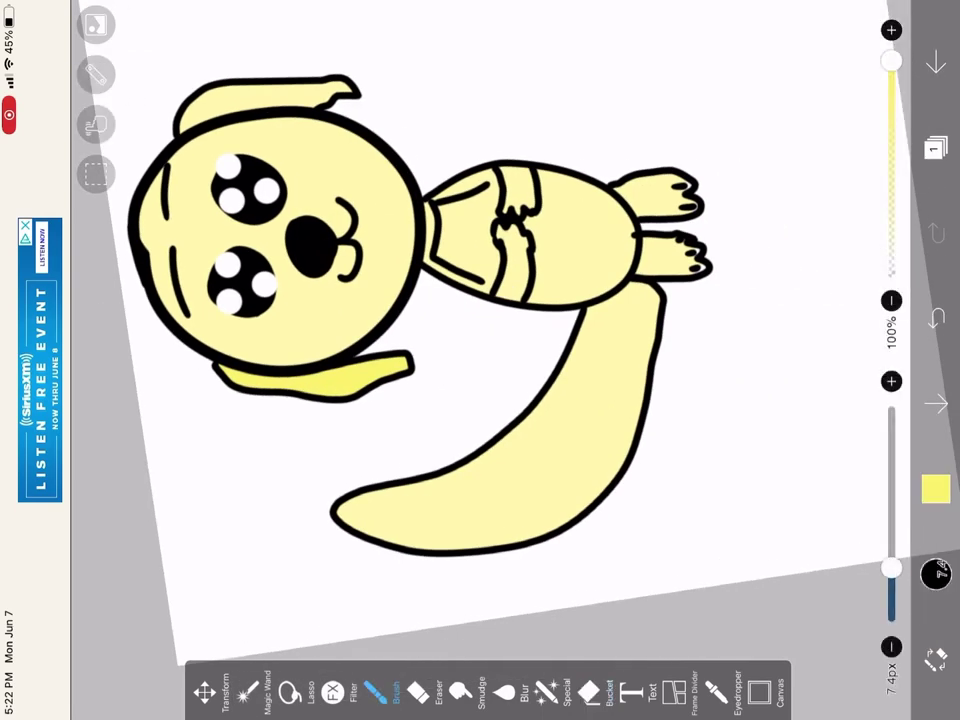
{"action": "scroll", "coordinate": [590, 550], "scroll_direction": "up", "scroll_amount": 5}
{"action": "scroll", "coordinate": [450, 420], "scroll_direction": "up", "scroll_amount": 3}
{"action": "scroll", "coordinate": [450, 420], "scroll_direction": "up", "scroll_amount": 2}
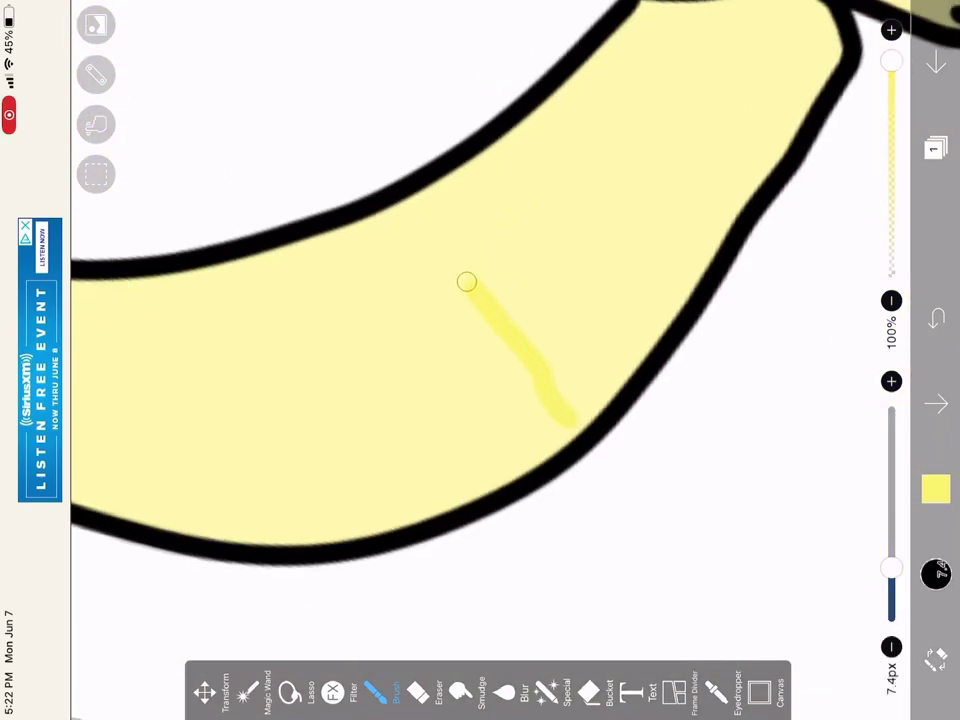
{"action": "scroll", "coordinate": [520, 420], "scroll_direction": "up", "scroll_amount": 3}
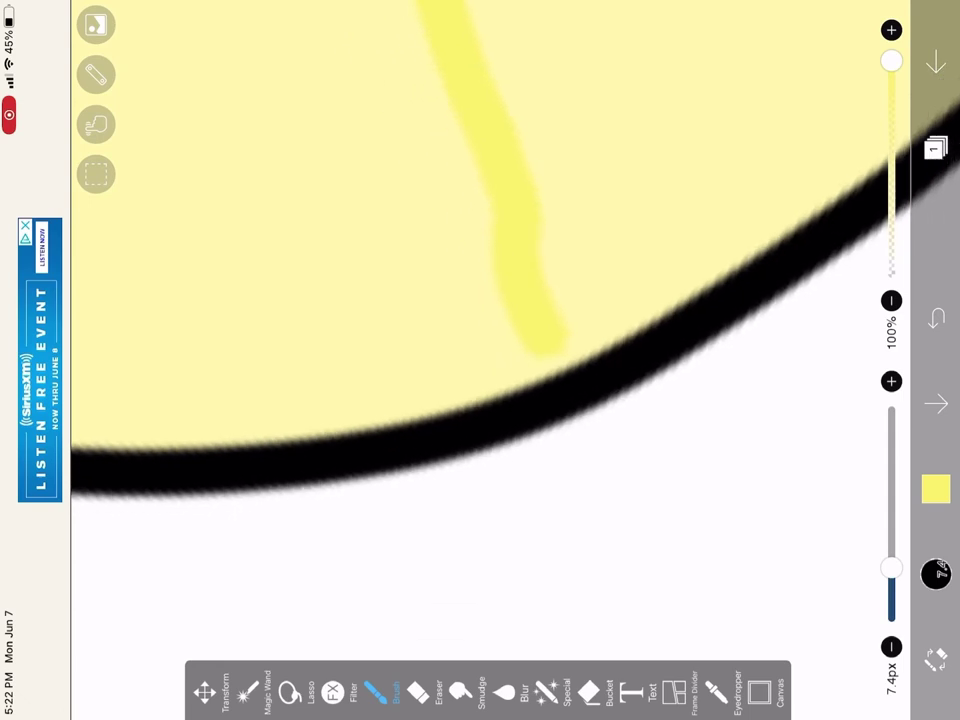
{"action": "scroll", "coordinate": [520, 420], "scroll_direction": "up", "scroll_amount": 2}
{"action": "mouse_move", "coordinate": [460, 60]}
{"action": "left_mouse_down"}
{"action": "mouse_move", "coordinate": [551, 444]}
{"action": "mouse_move", "coordinate": [648, 392]}
{"action": "mouse_move", "coordinate": [613, 332]}
{"action": "left_mouse_up"}
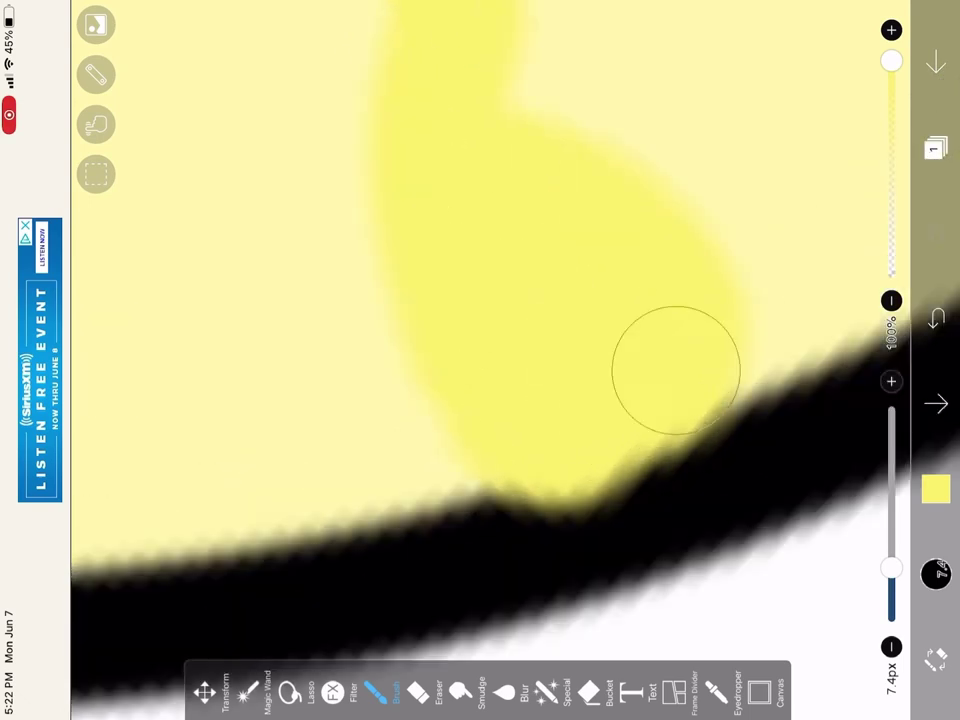
{"action": "scroll", "coordinate": [480, 360], "scroll_direction": "down", "scroll_amount": 2}
{"action": "scroll", "coordinate": [480, 360], "scroll_direction": "down", "scroll_amount": 2}
{"action": "scroll", "coordinate": [480, 360], "scroll_direction": "up", "scroll_amount": 3}
{"action": "scroll", "coordinate": [480, 360], "scroll_direction": "down", "scroll_amount": 1}
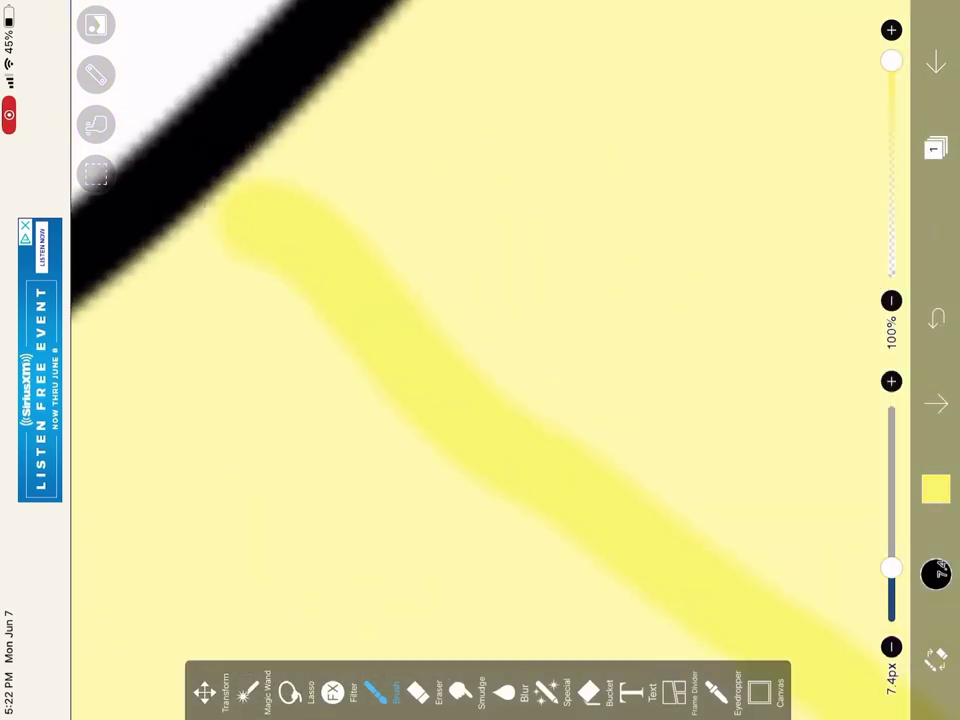
{"action": "left_click_drag", "start_coordinate": [249, 203], "coordinate": [241, 201]}
{"action": "scroll", "coordinate": [480, 360], "scroll_direction": "down", "scroll_amount": 3}
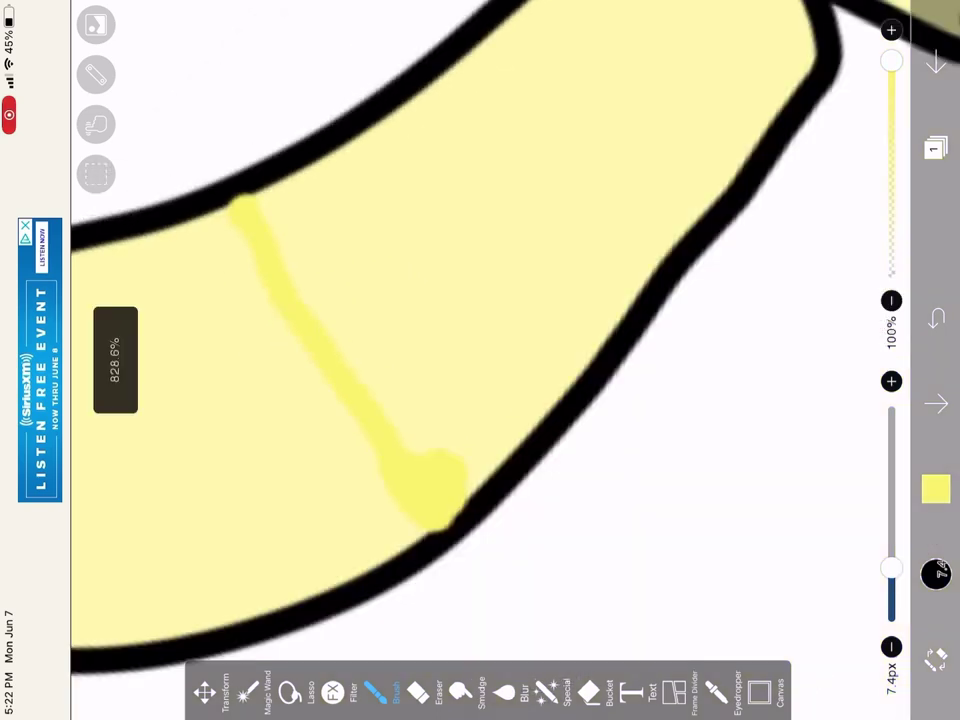
{"action": "scroll", "coordinate": [480, 360], "scroll_direction": "down", "scroll_amount": 1}
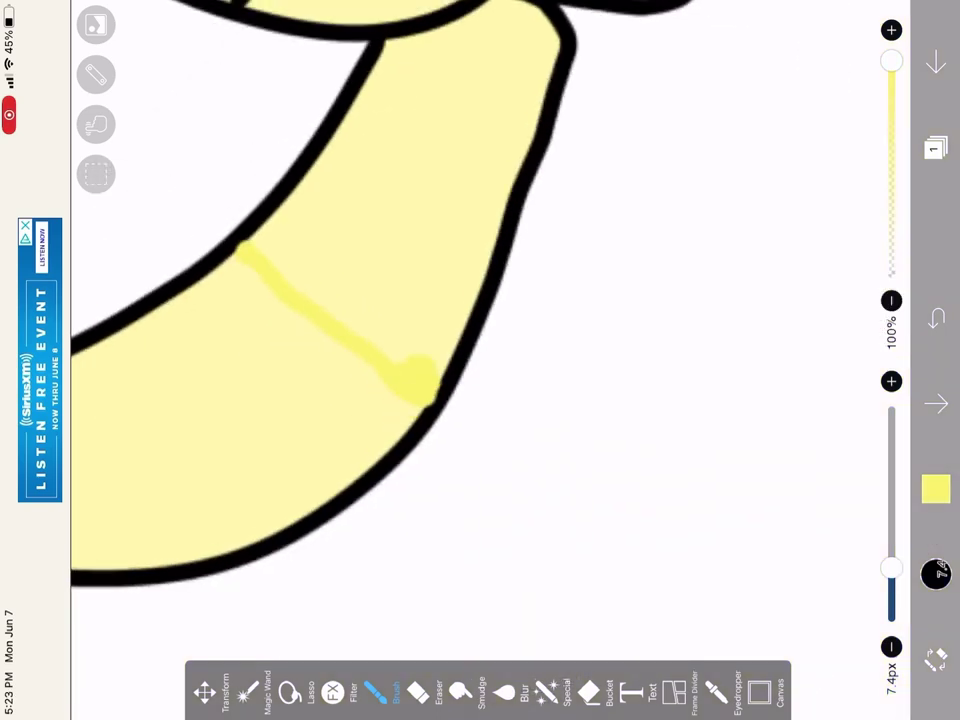
Bucket-fill the upper tail section with the brighter yellow
{"action": "left_click", "coordinate": [589, 690]}
{"action": "left_click", "coordinate": [450, 150]}
{"action": "scroll", "coordinate": [480, 360], "scroll_direction": "down", "scroll_amount": 3}
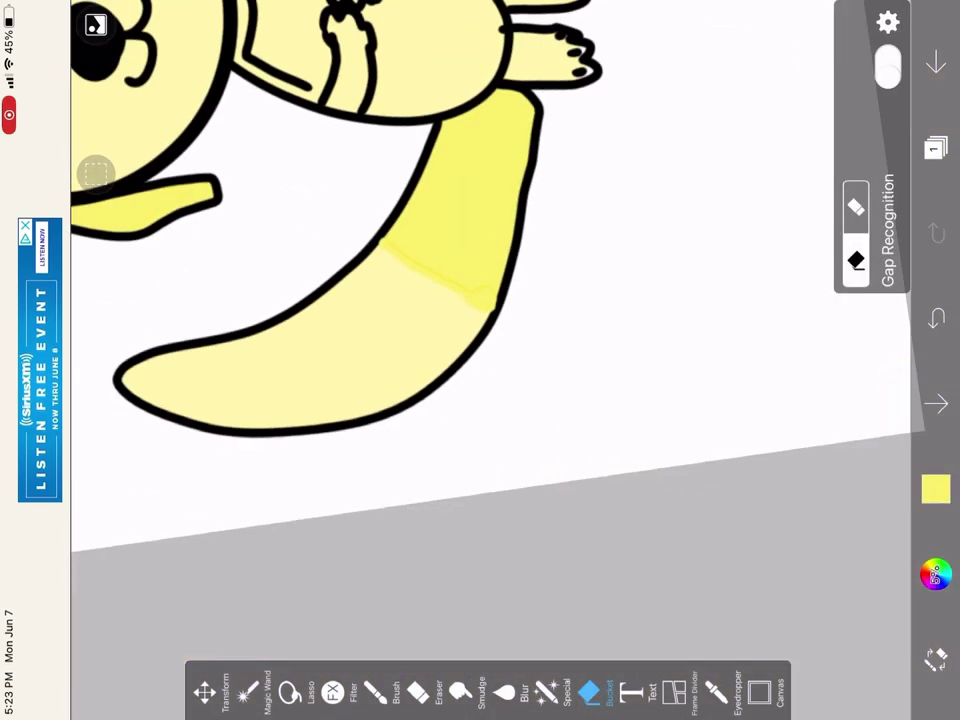
{"action": "scroll", "coordinate": [480, 360], "scroll_direction": "down", "scroll_amount": 3}
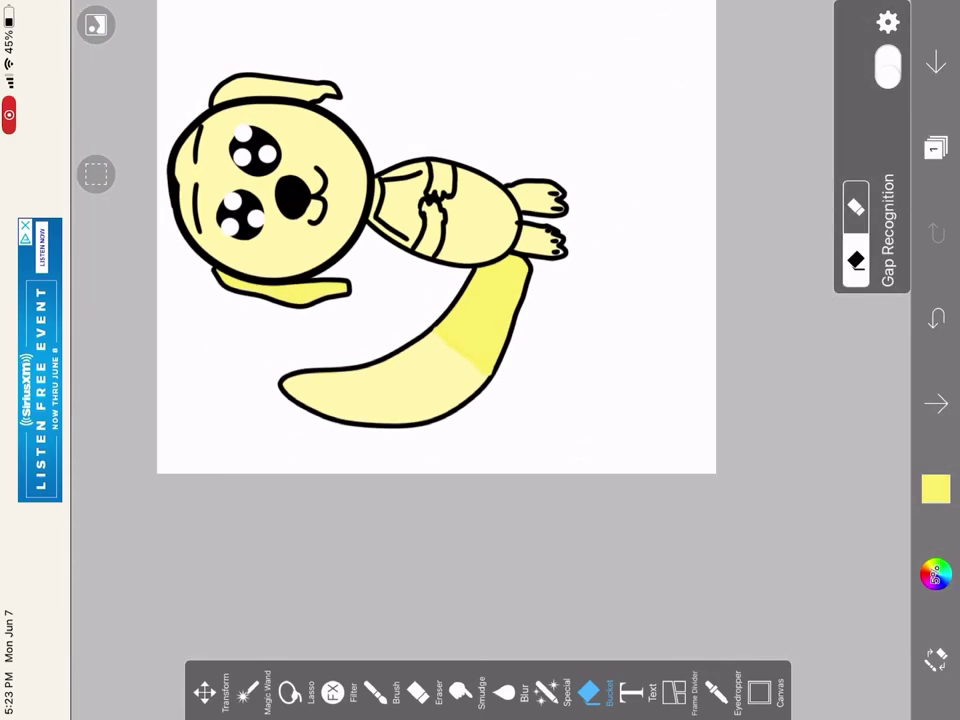
{"action": "scroll", "coordinate": [480, 360], "scroll_direction": "up", "scroll_amount": 3}
{"action": "scroll", "coordinate": [480, 360], "scroll_direction": "down", "scroll_amount": 2}
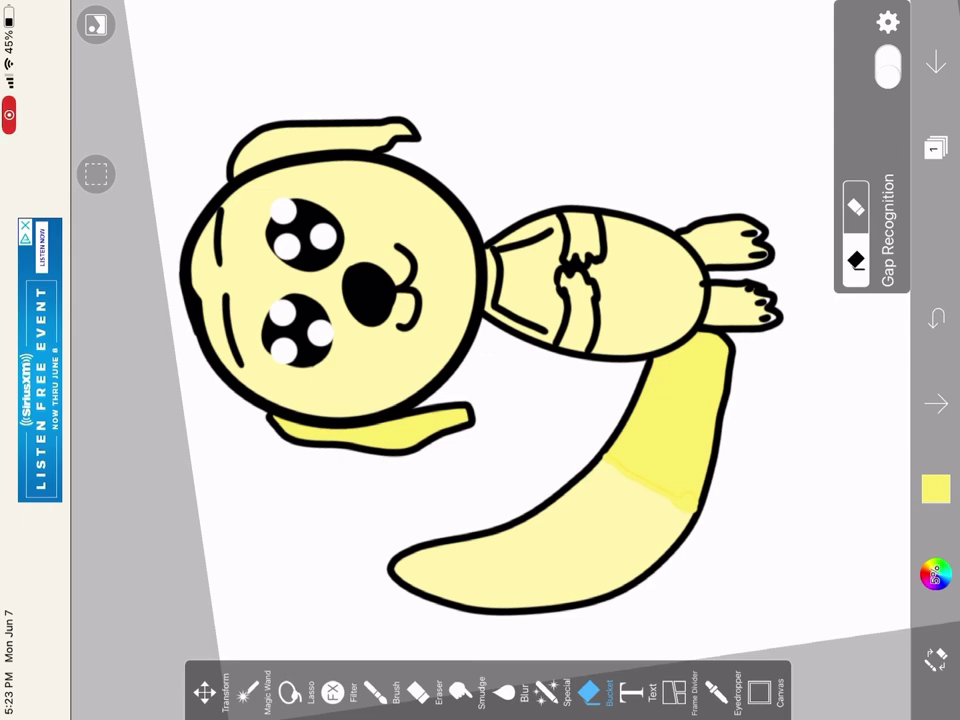
{"action": "left_click", "coordinate": [375, 690]}
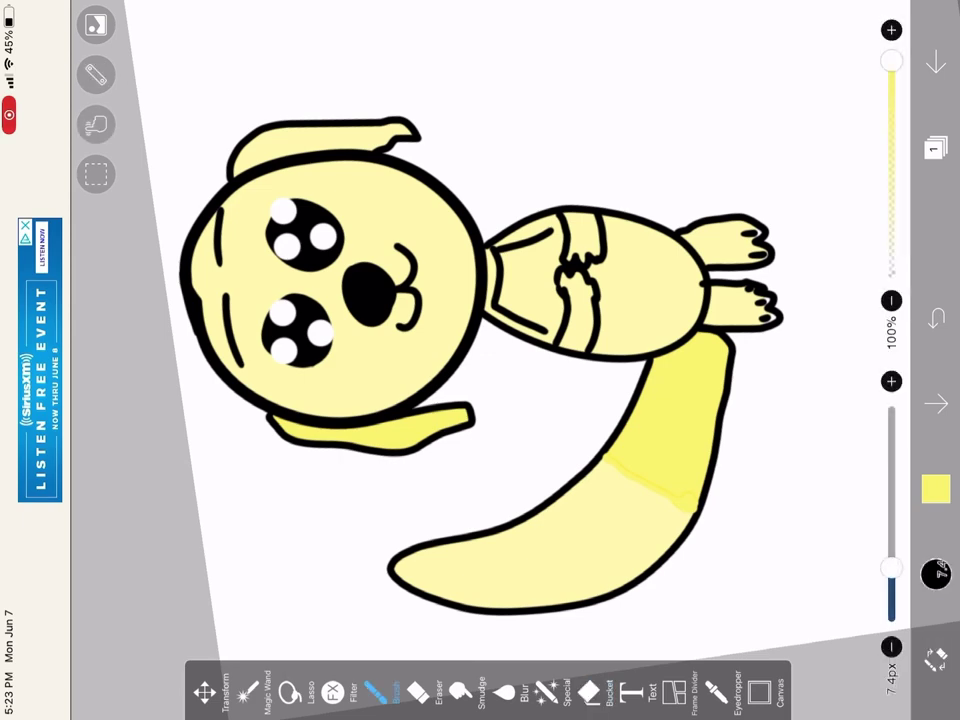
Choose the Sputtering 1 brush and speckle yellow dots across the lower tail
{"action": "left_click", "coordinate": [418, 690]}
{"action": "left_click", "coordinate": [418, 690]}
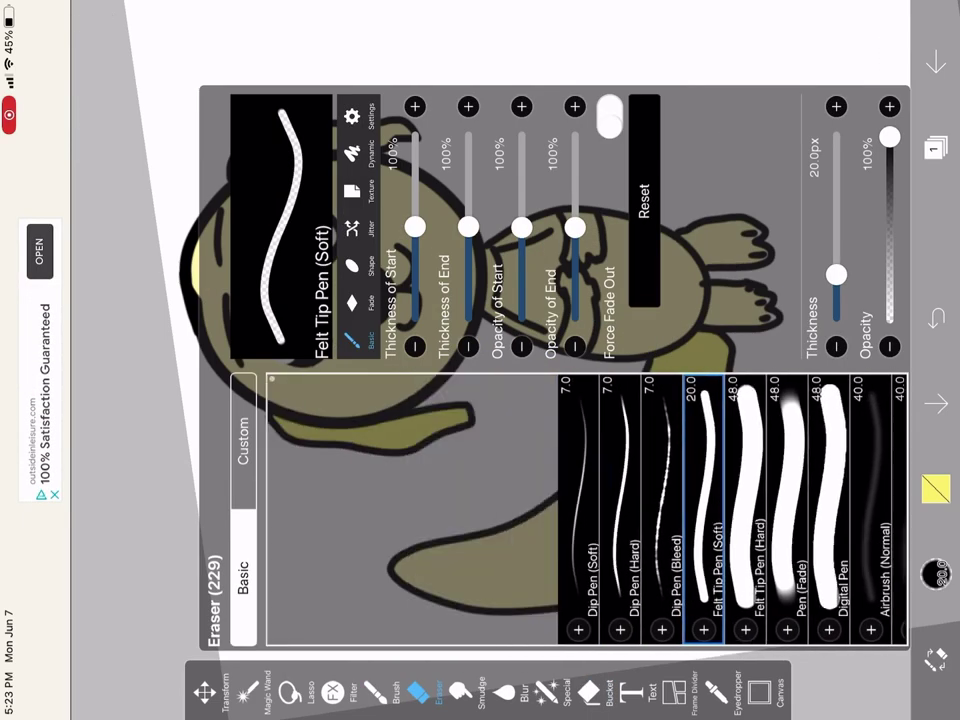
{"action": "left_click", "coordinate": [418, 690]}
{"action": "left_click", "coordinate": [375, 690]}
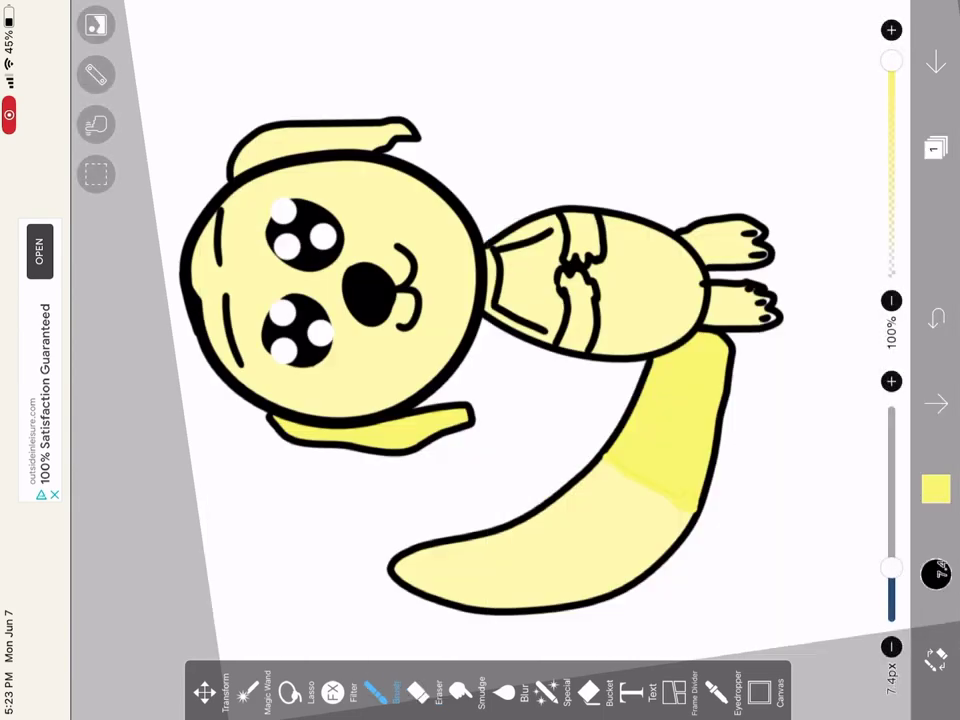
{"action": "left_click", "coordinate": [375, 690]}
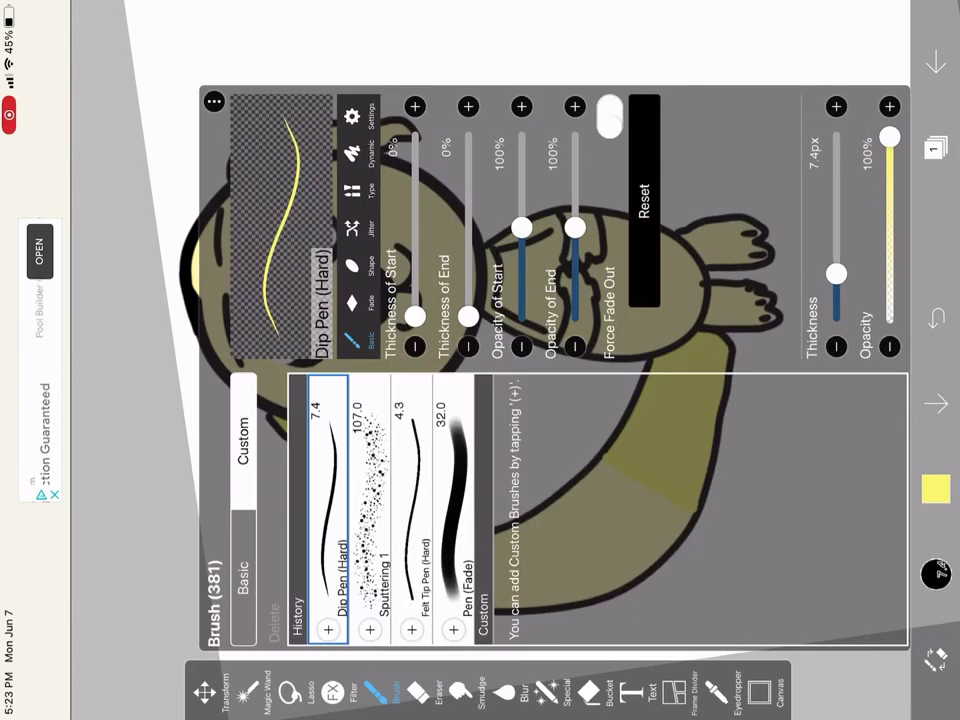
{"action": "left_click", "coordinate": [372, 480]}
{"action": "scroll", "coordinate": [500, 380], "scroll_direction": "up", "scroll_amount": 5}
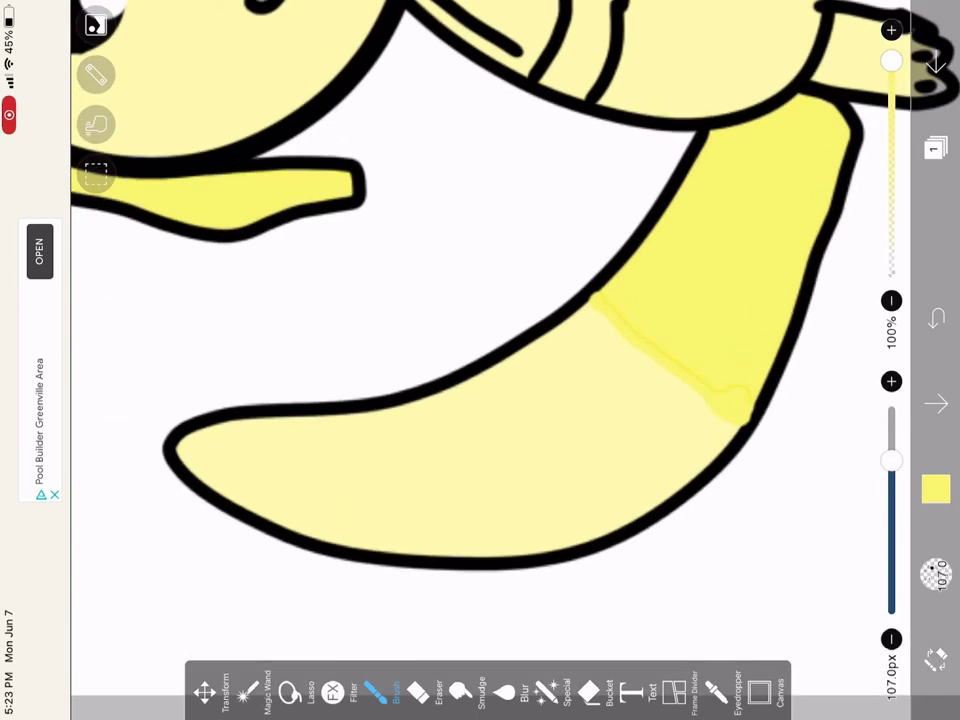
{"action": "left_click_drag", "start_coordinate": [655, 420], "coordinate": [590, 395]}
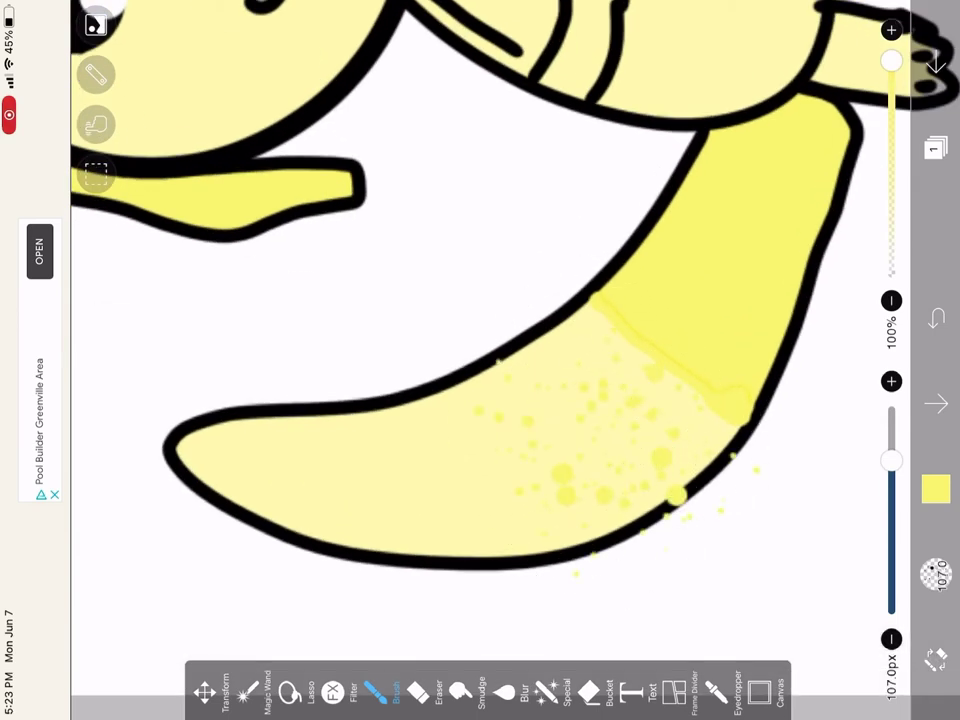
{"action": "left_click_drag", "start_coordinate": [510, 470], "coordinate": [400, 450]}
Speckle yellow spatter dots along the lower ear
{"action": "scroll", "coordinate": [480, 380], "scroll_direction": "down", "scroll_amount": 5}
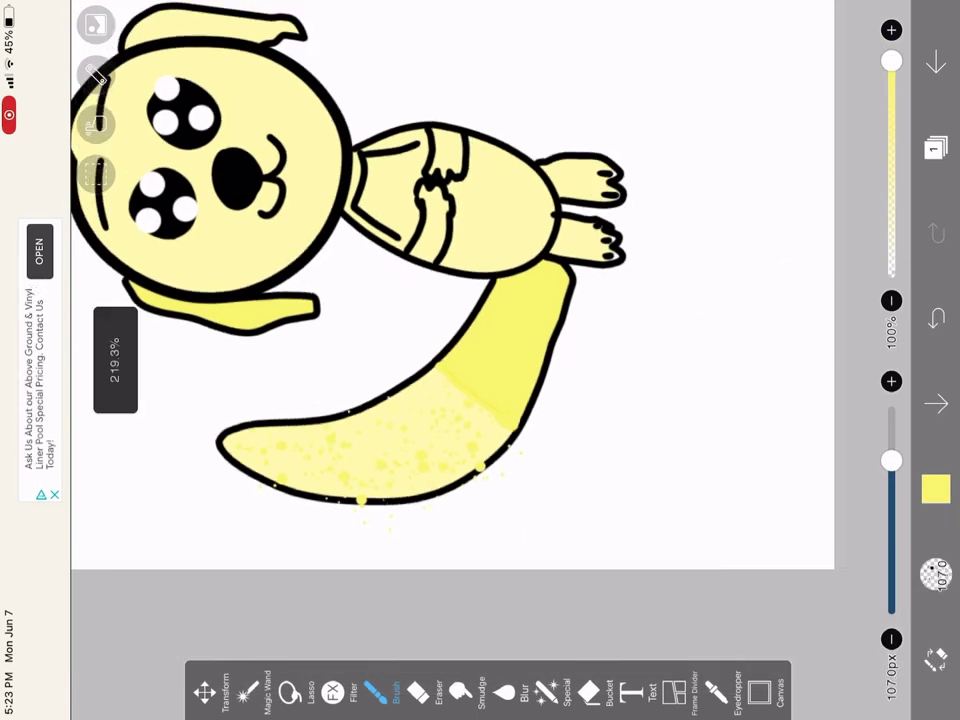
{"action": "scroll", "coordinate": [300, 250], "scroll_direction": "up", "scroll_amount": 5}
{"action": "scroll", "coordinate": [300, 350], "scroll_direction": "up", "scroll_amount": 3}
{"action": "mouse_move", "coordinate": [160, 440]}
{"action": "left_mouse_down"}
{"action": "mouse_move", "coordinate": [268, 471]}
{"action": "mouse_move", "coordinate": [460, 488]}
{"action": "mouse_move", "coordinate": [540, 480]}
{"action": "left_mouse_up"}
{"action": "scroll", "coordinate": [480, 360], "scroll_direction": "down", "scroll_amount": 3}
{"action": "scroll", "coordinate": [480, 360], "scroll_direction": "down", "scroll_amount": 3}
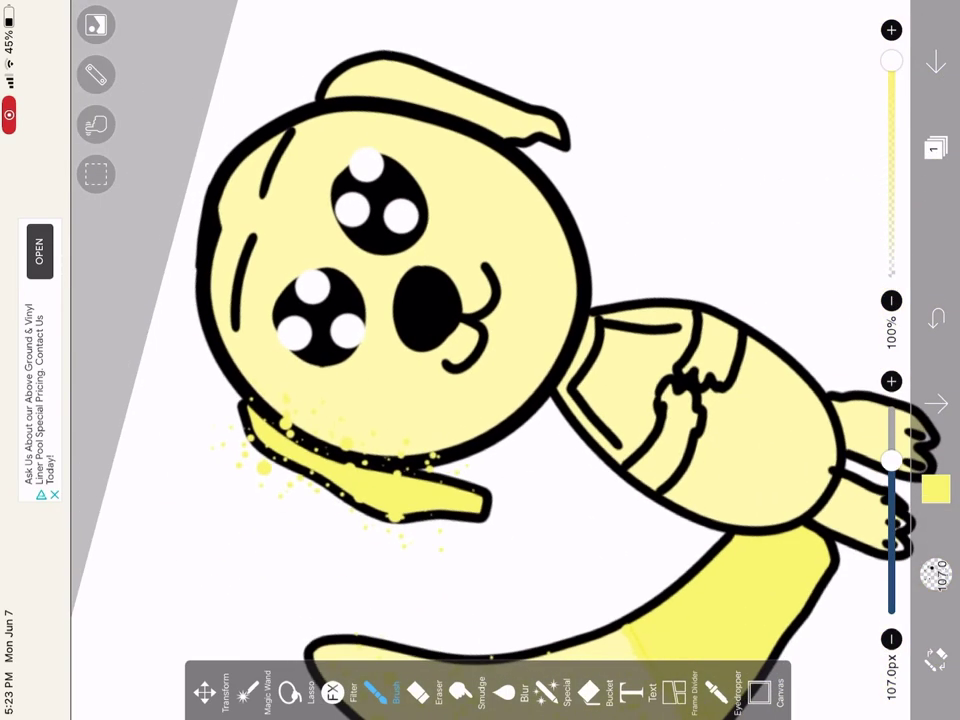
Switch to the Blur Circle (In) brush and reduce its size substantially
{"action": "left_click", "coordinate": [375, 690]}
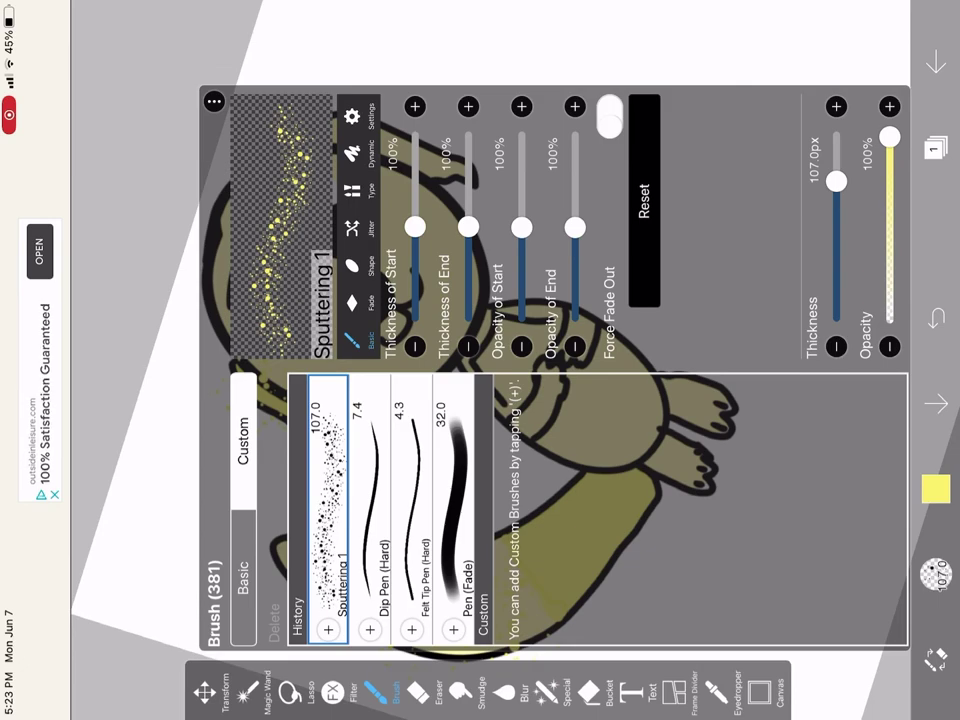
{"action": "scroll", "coordinate": [585, 510], "scroll_direction": "down", "scroll_amount": 5}
{"action": "scroll", "coordinate": [585, 510], "scroll_direction": "down", "scroll_amount": 5}
{"action": "scroll", "coordinate": [585, 510], "scroll_direction": "down", "scroll_amount": 5}
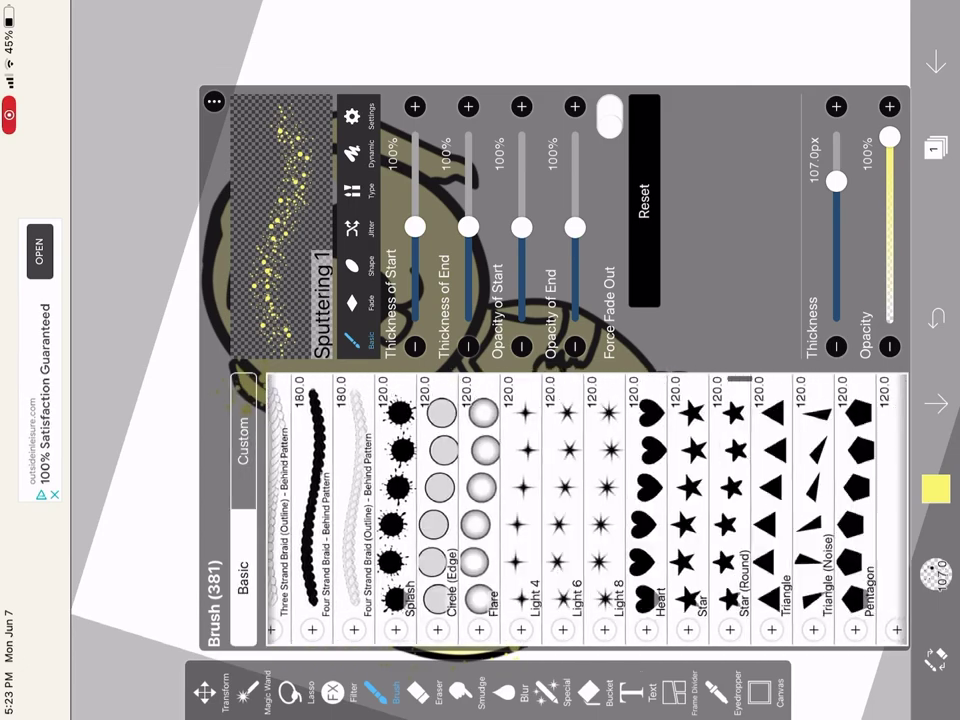
{"action": "scroll", "coordinate": [585, 510], "scroll_direction": "down", "scroll_amount": 5}
{"action": "scroll", "coordinate": [480, 500], "scroll_direction": "down", "scroll_amount": 3}
{"action": "scroll", "coordinate": [480, 500], "scroll_direction": "up", "scroll_amount": 1}
{"action": "left_click", "coordinate": [392, 500]}
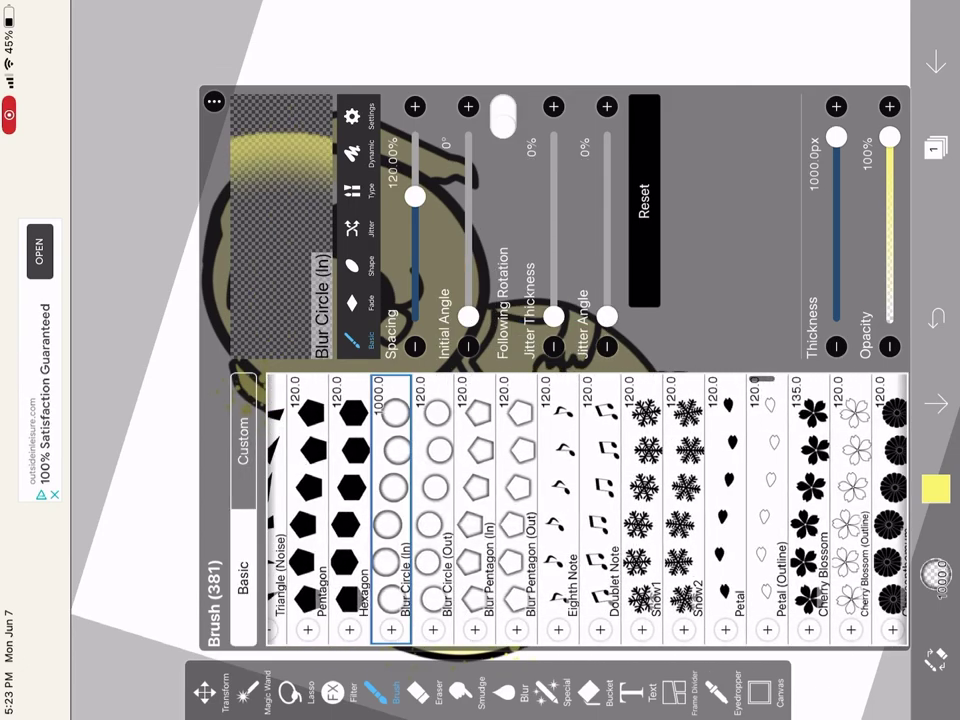
{"action": "left_click", "coordinate": [375, 690]}
{"action": "left_click_drag", "start_coordinate": [891, 390], "coordinate": [891, 508]}
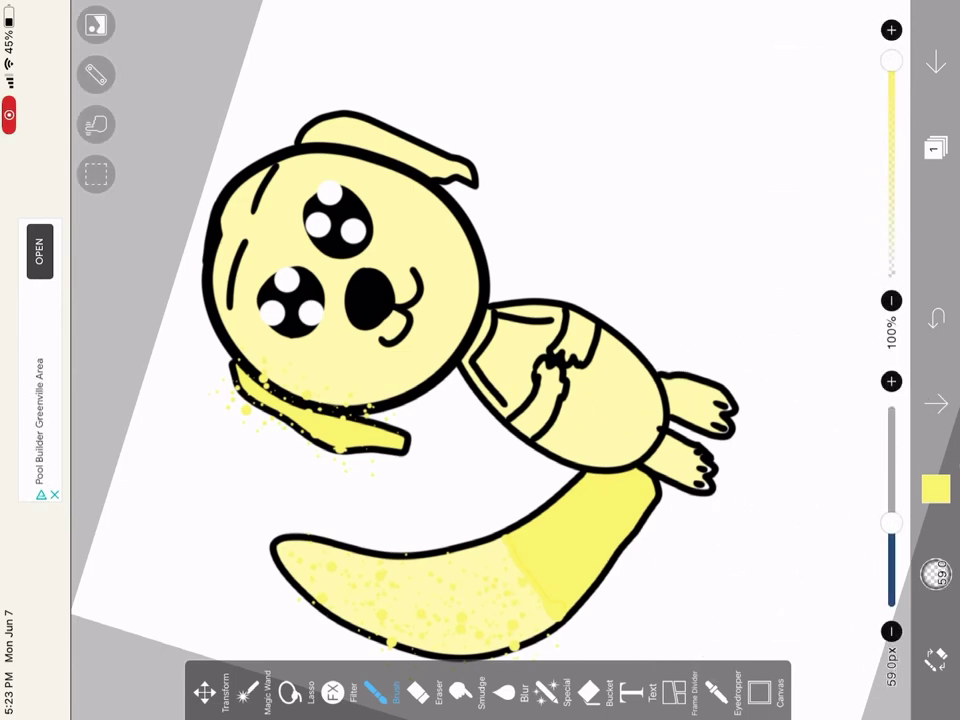
Dab two soft yellow circles on the tail, then undo them
{"action": "scroll", "coordinate": [480, 360], "scroll_direction": "up", "scroll_amount": 3}
{"action": "scroll", "coordinate": [333, 443], "scroll_direction": "up", "scroll_amount": 3}
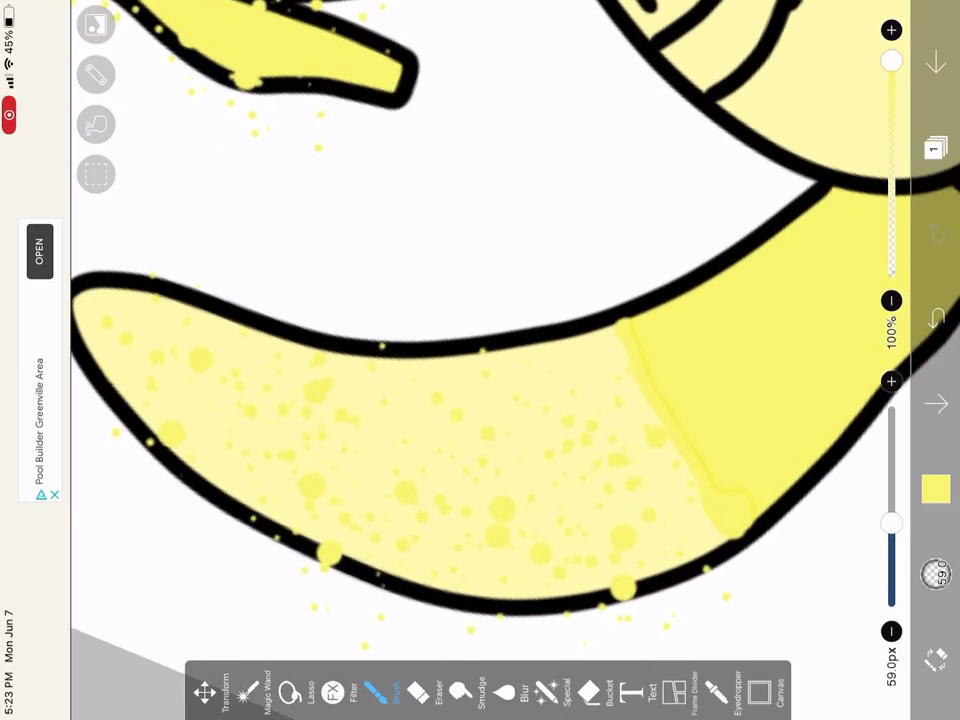
{"action": "left_click", "coordinate": [485, 545]}
{"action": "left_click", "coordinate": [590, 390]}
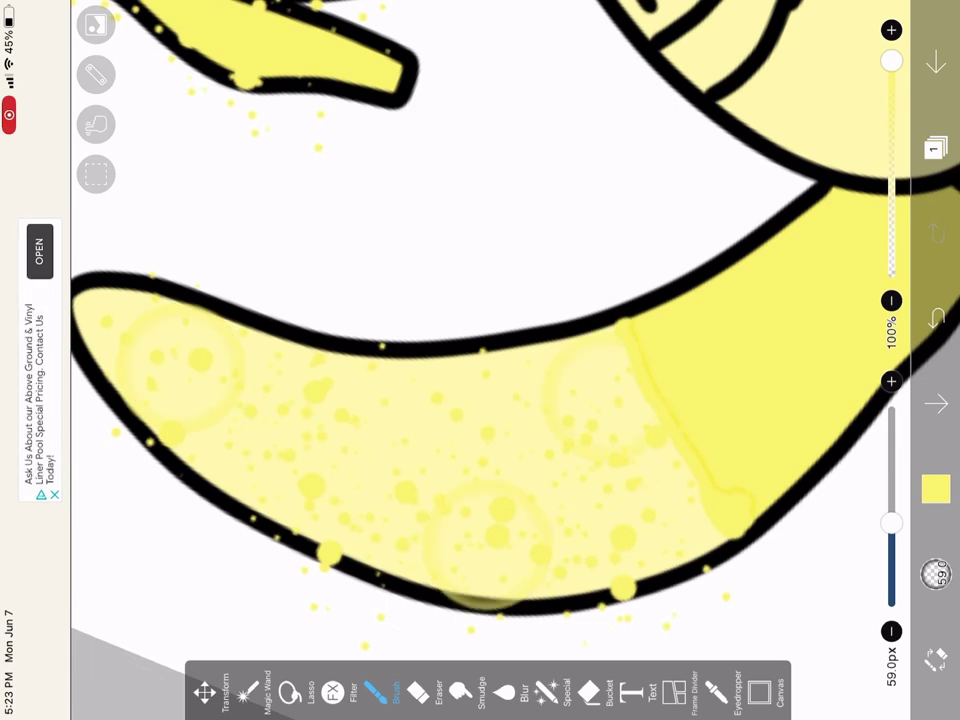
{"action": "key", "text": "ctrl+z"}
{"action": "key", "text": "ctrl+z"}
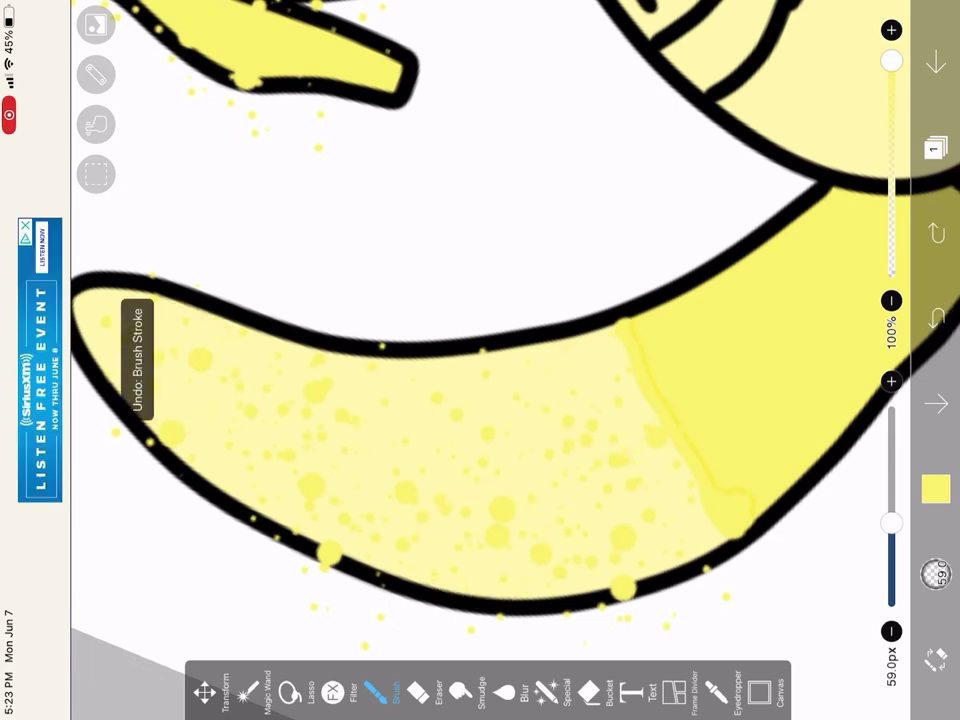
{"action": "left_click", "coordinate": [418, 690]}
Undo recent brush strokes and sample the tail's bright yellow
{"action": "scroll", "coordinate": [480, 400], "scroll_direction": "down", "scroll_amount": 5}
{"action": "left_click", "coordinate": [758, 690]}
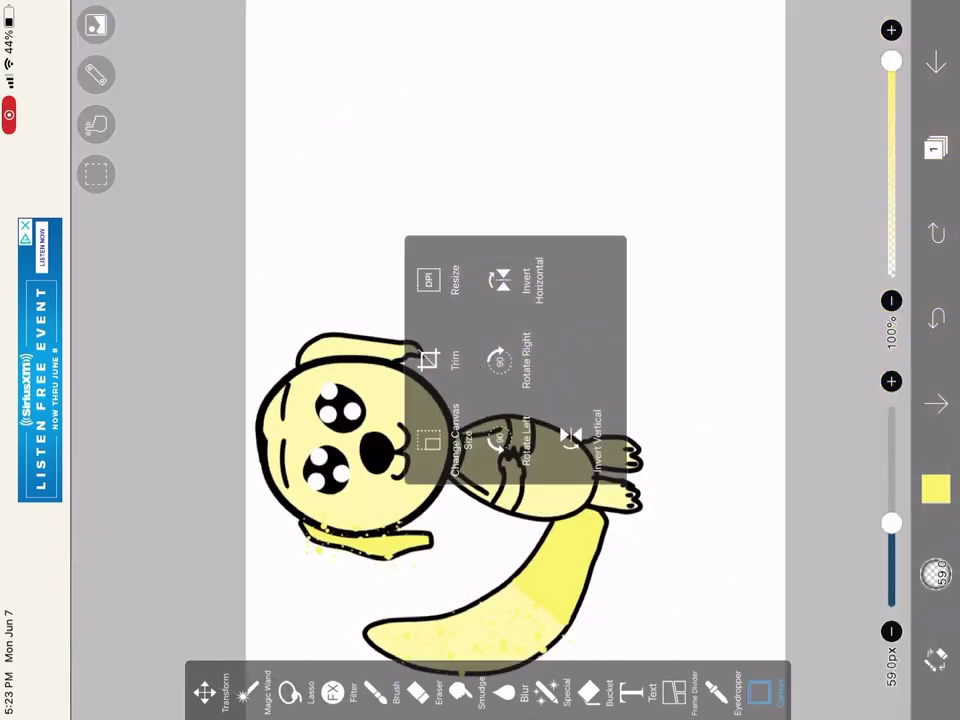
{"action": "left_click", "coordinate": [375, 690]}
{"action": "scroll", "coordinate": [505, 580], "scroll_direction": "up", "scroll_amount": 5}
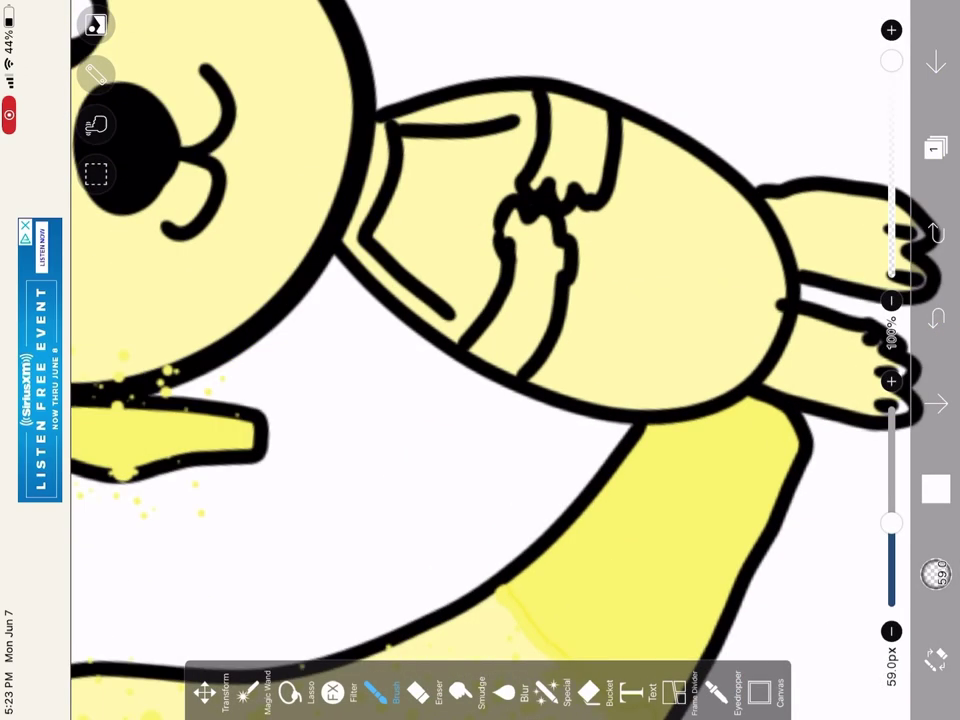
{"action": "scroll", "coordinate": [497, 610], "scroll_direction": "down", "scroll_amount": 4}
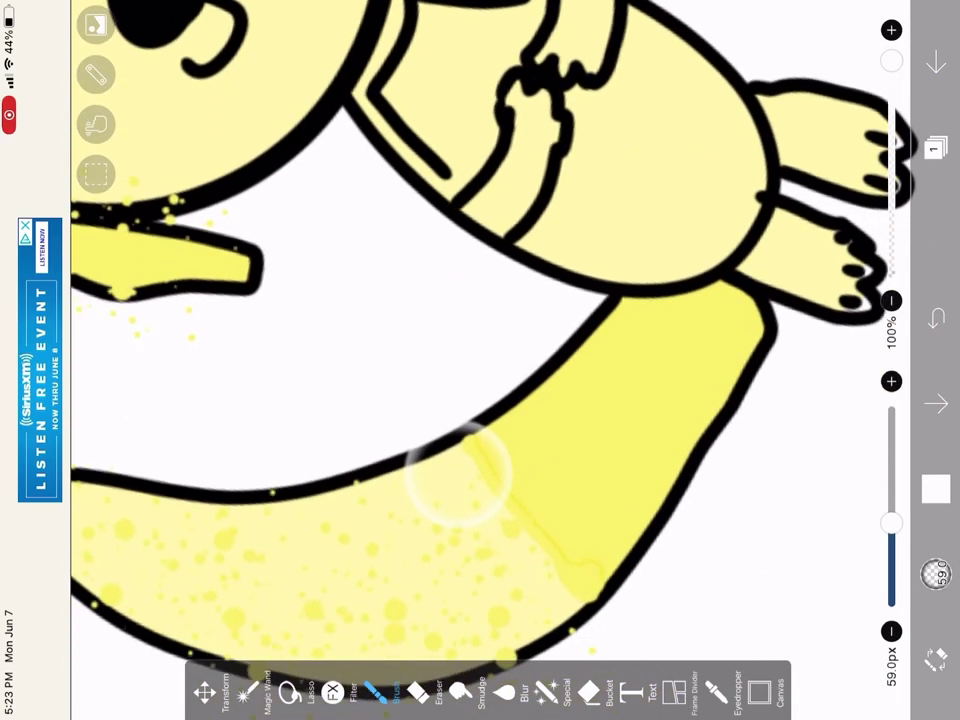
{"action": "key", "text": "ctrl+z"}
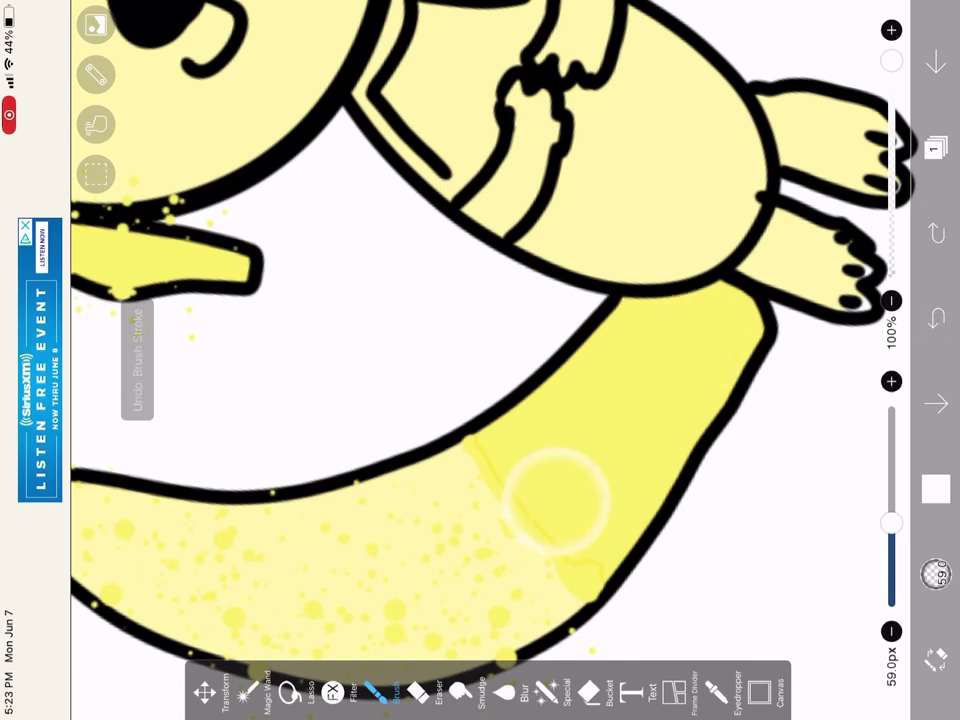
{"action": "key", "text": "ctrl+z"}
{"action": "left_click", "coordinate": [615, 462]}
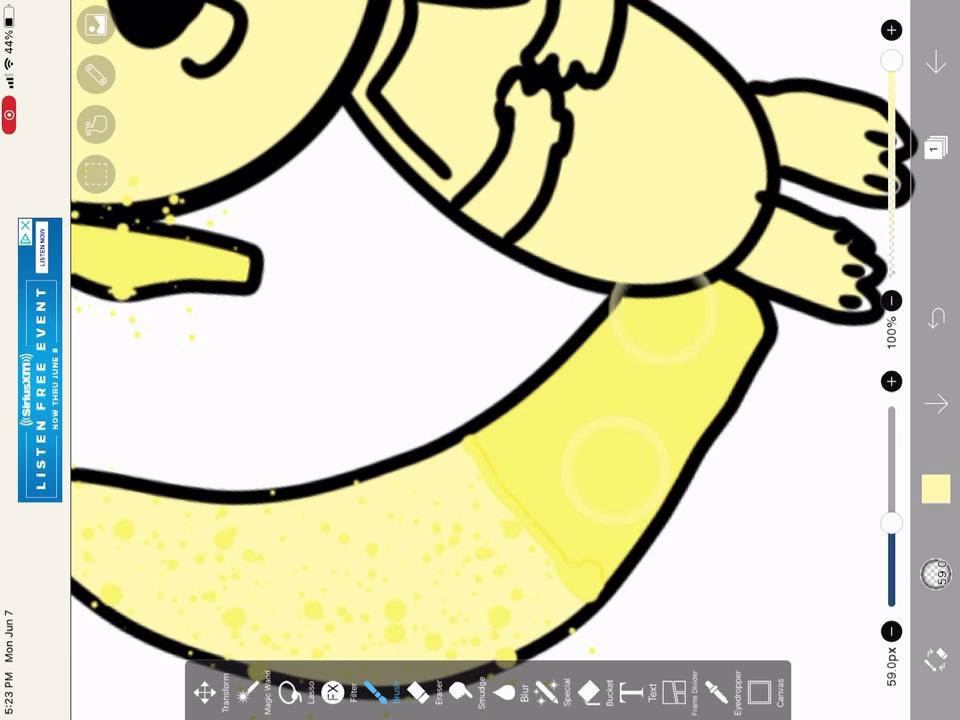
{"action": "key", "text": "ctrl+z"}
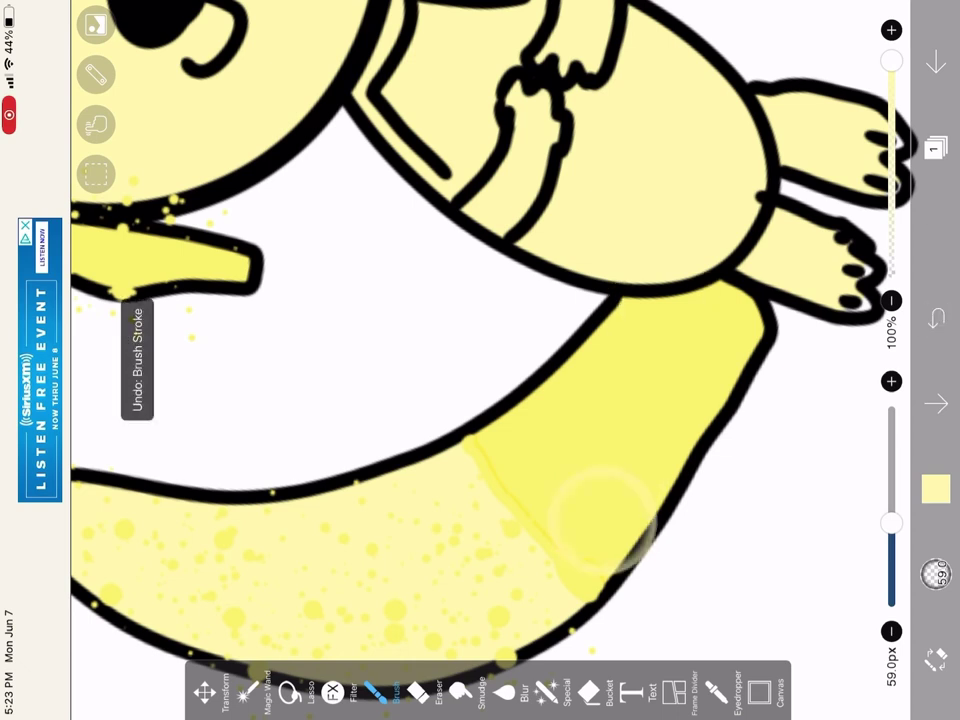
Undo remaining stray strokes, shrink the brush to about 11 px, and dab a faint upper-tail circle
{"action": "scroll", "coordinate": [480, 360], "scroll_direction": "down", "scroll_amount": 5}
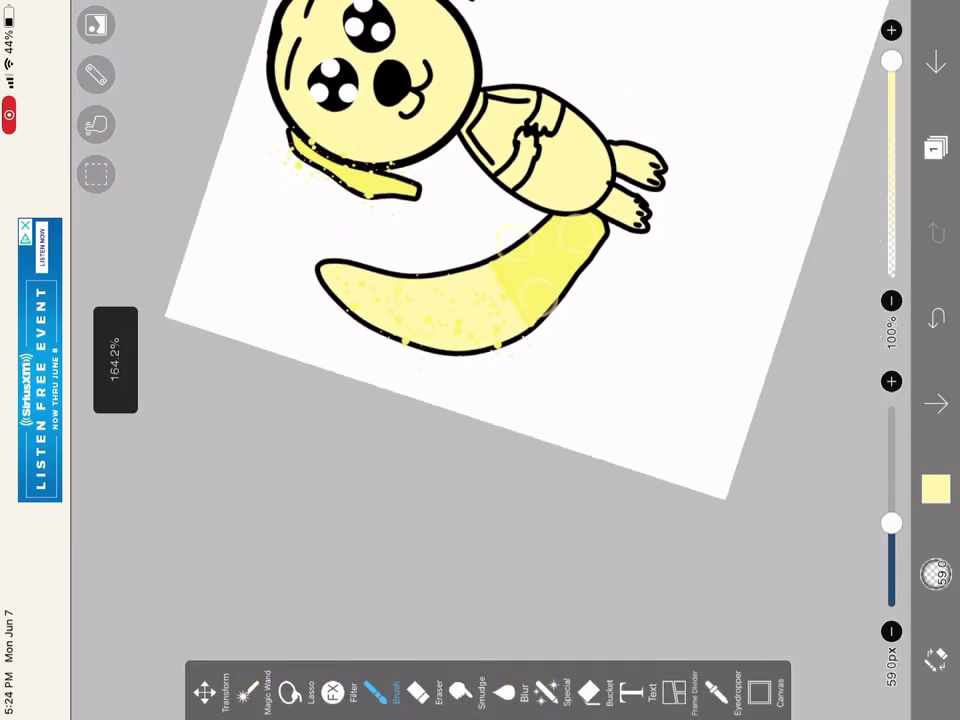
{"action": "scroll", "coordinate": [480, 360], "scroll_direction": "up", "scroll_amount": 5}
{"action": "key", "text": "ctrl+z"}
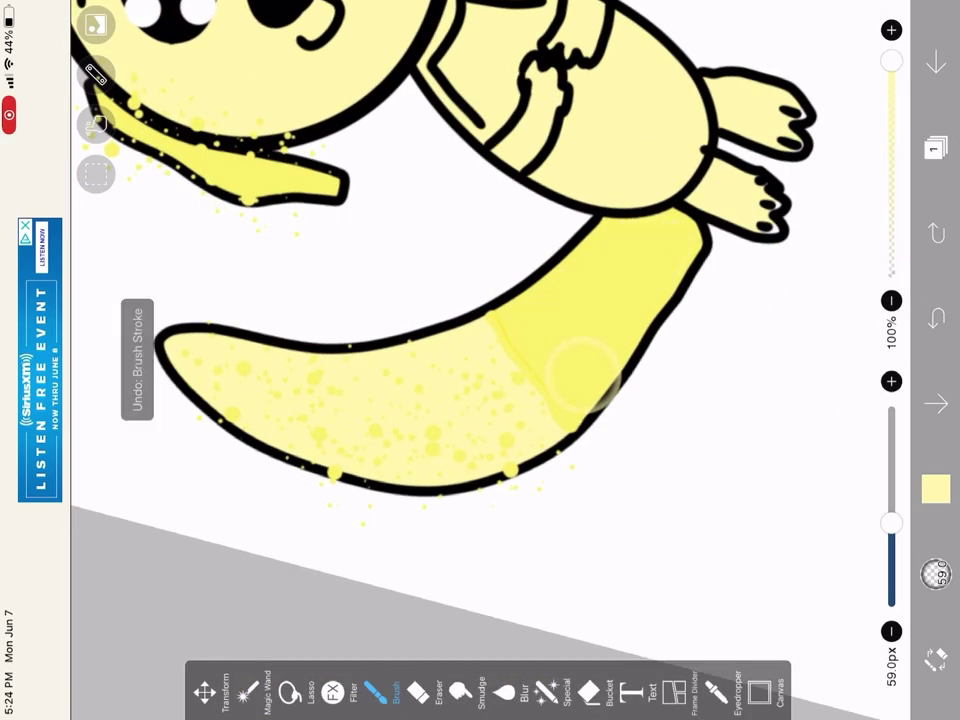
{"action": "left_click_drag", "start_coordinate": [890, 522], "coordinate": [890, 571]}
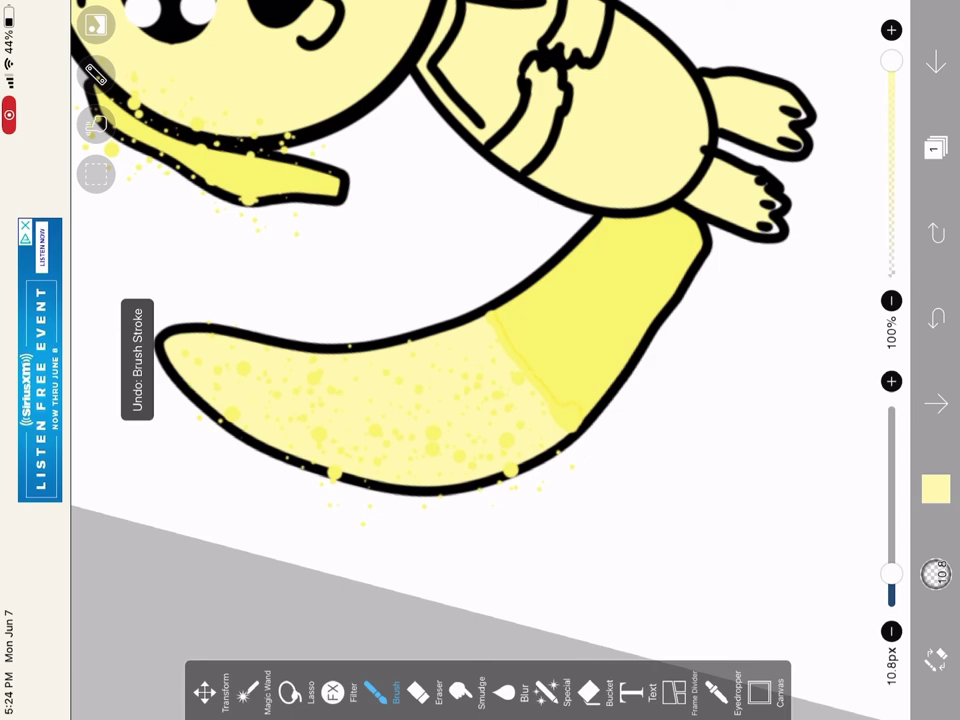
{"action": "scroll", "coordinate": [607, 240], "scroll_direction": "up", "scroll_amount": 5}
{"action": "key", "text": "ctrl+z"}
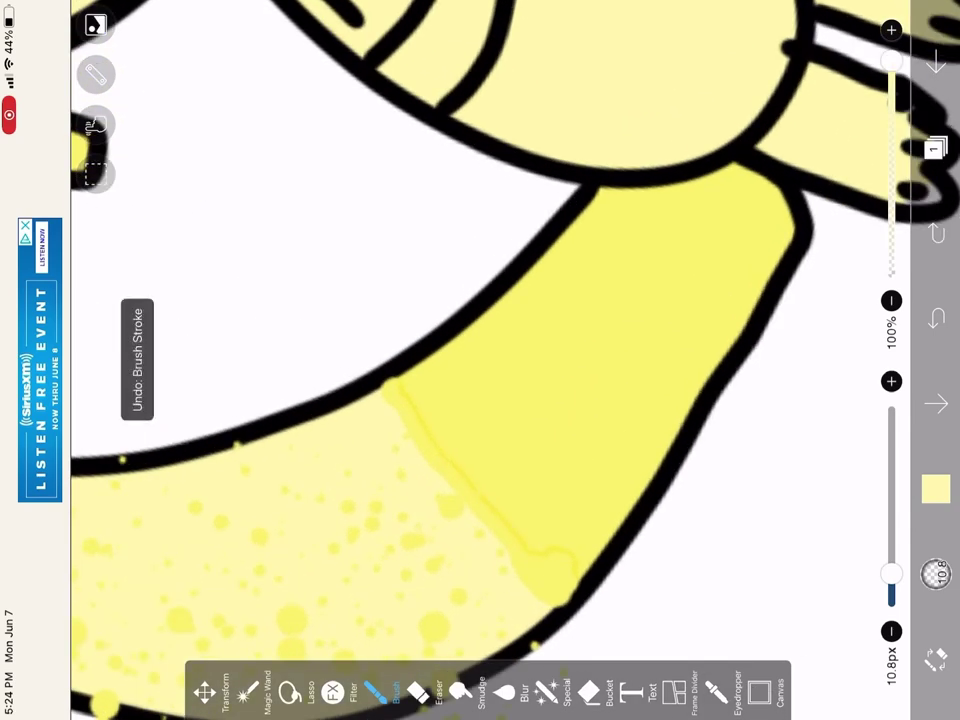
{"action": "left_click", "coordinate": [473, 365]}
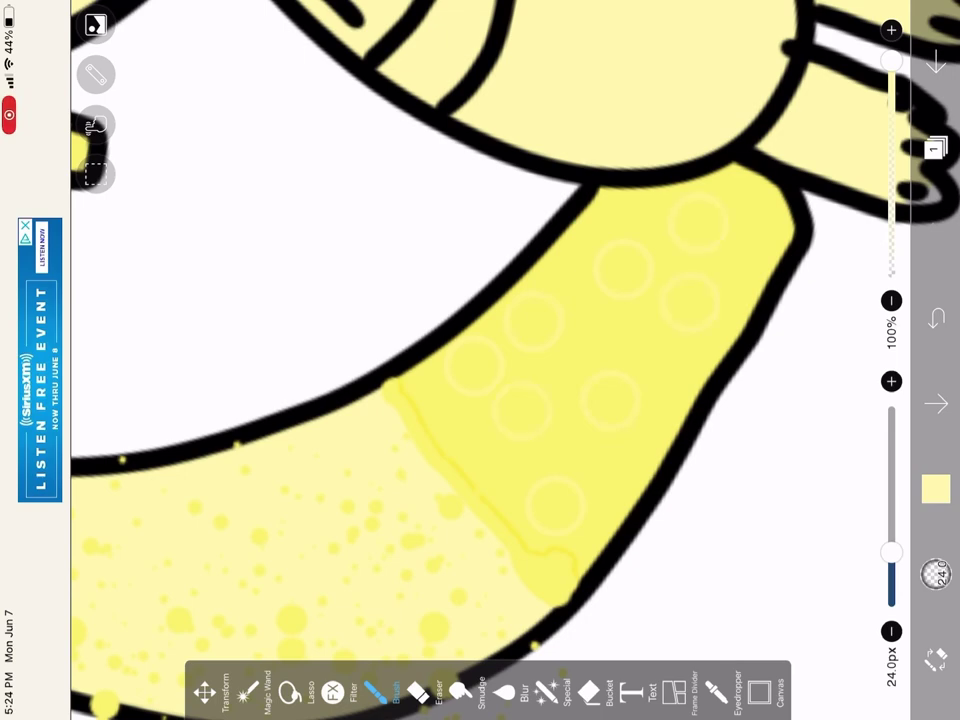
{"action": "scroll", "coordinate": [480, 360], "scroll_direction": "down", "scroll_amount": 5}
{"action": "scroll", "coordinate": [480, 360], "scroll_direction": "down", "scroll_amount": 2}
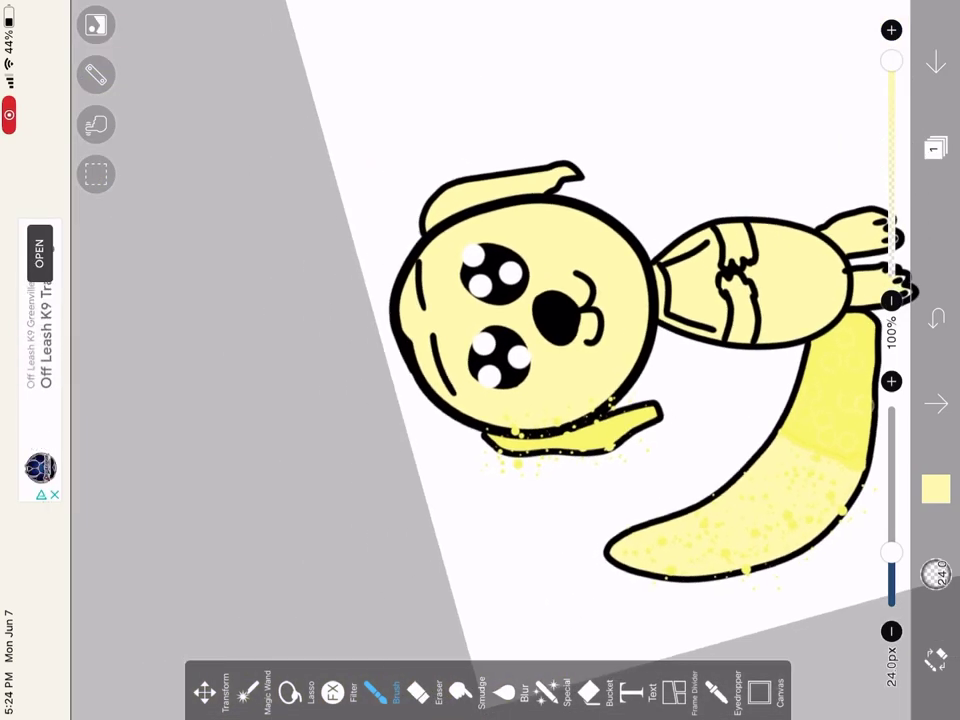
Zoom into the face, enlarge the Blur Circle brush to about 63px, and blur the nose edge
{"action": "scroll", "coordinate": [480, 300], "scroll_direction": "up", "scroll_amount": 10}
{"action": "scroll", "coordinate": [560, 230], "scroll_direction": "up", "scroll_amount": 3}
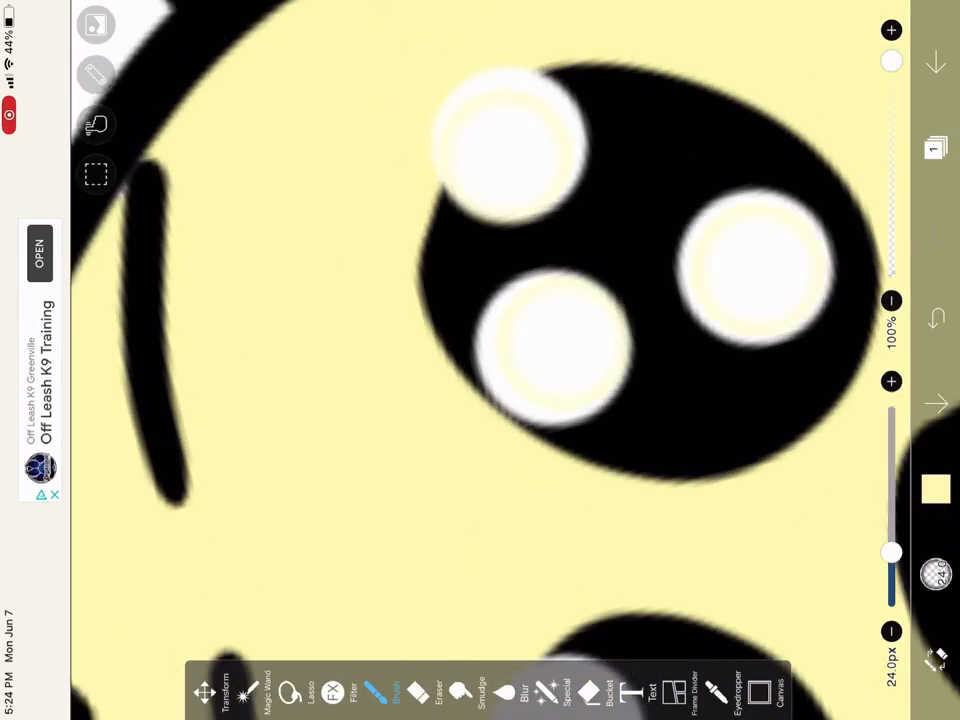
{"action": "scroll", "coordinate": [560, 300], "scroll_direction": "down", "scroll_amount": 3}
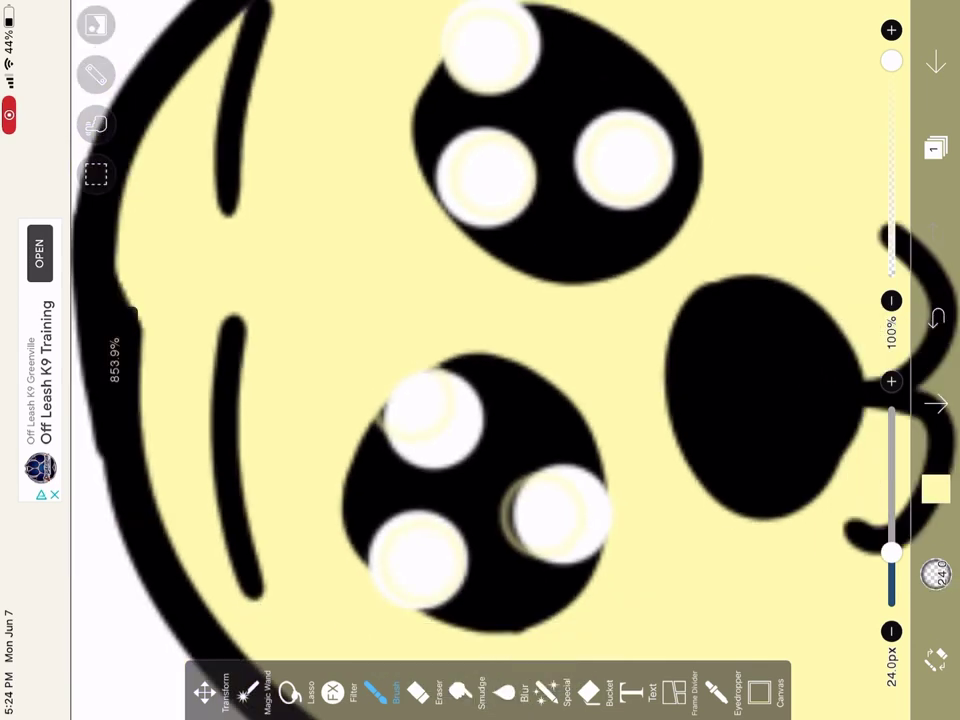
{"action": "scroll", "coordinate": [480, 360], "scroll_direction": "down", "scroll_amount": 3}
{"action": "scroll", "coordinate": [480, 360], "scroll_direction": "up", "scroll_amount": 1}
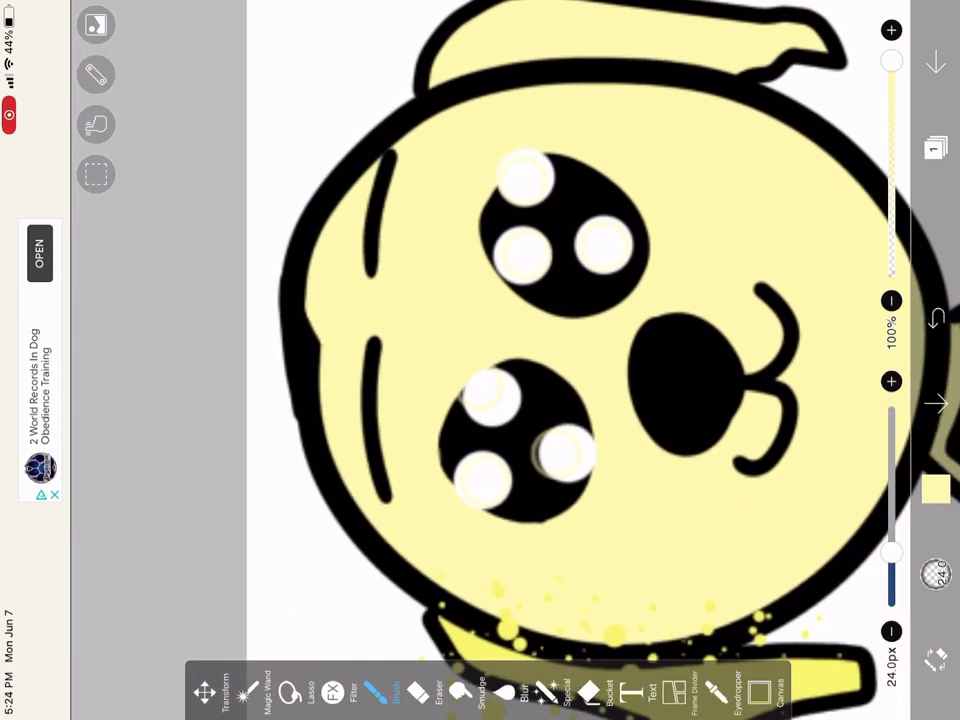
{"action": "scroll", "coordinate": [480, 360], "scroll_direction": "down", "scroll_amount": 2}
{"action": "scroll", "coordinate": [480, 360], "scroll_direction": "up", "scroll_amount": 1}
{"action": "scroll", "coordinate": [480, 360], "scroll_direction": "up", "scroll_amount": 1}
{"action": "scroll", "coordinate": [480, 360], "scroll_direction": "up", "scroll_amount": 3}
{"action": "left_click_drag", "start_coordinate": [891, 552], "coordinate": [891, 519]}
{"action": "left_click_drag", "start_coordinate": [330, 180], "coordinate": [630, 420]}
Add soft blurred shading around the dog's paw
{"action": "scroll", "coordinate": [480, 360], "scroll_direction": "down", "scroll_amount": 3}
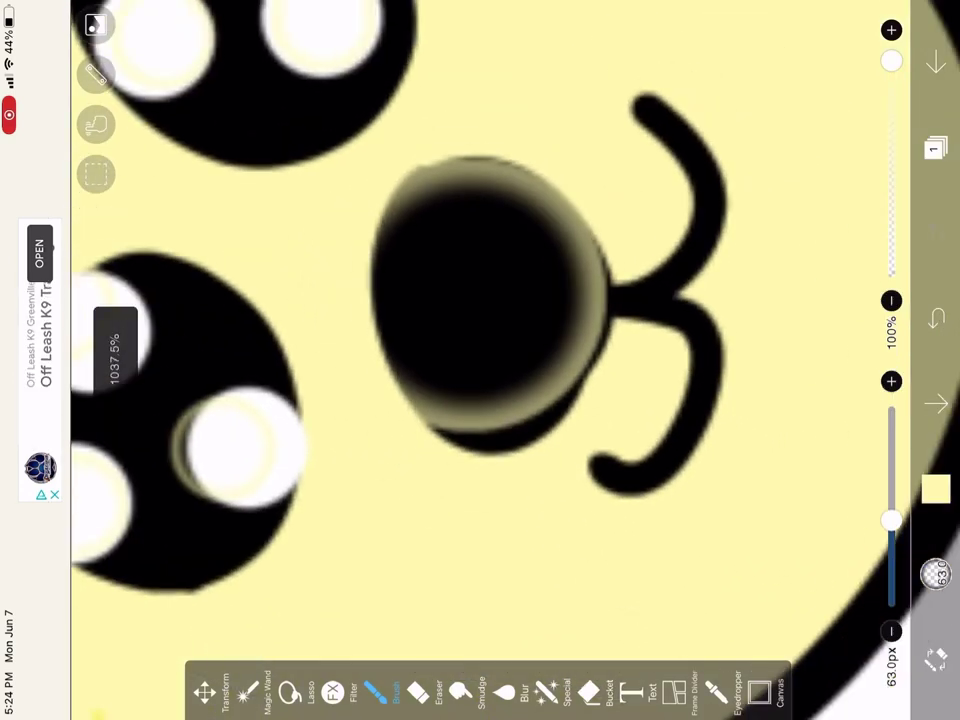
{"action": "scroll", "coordinate": [480, 360], "scroll_direction": "down", "scroll_amount": 3}
{"action": "scroll", "coordinate": [480, 360], "scroll_direction": "down", "scroll_amount": 1}
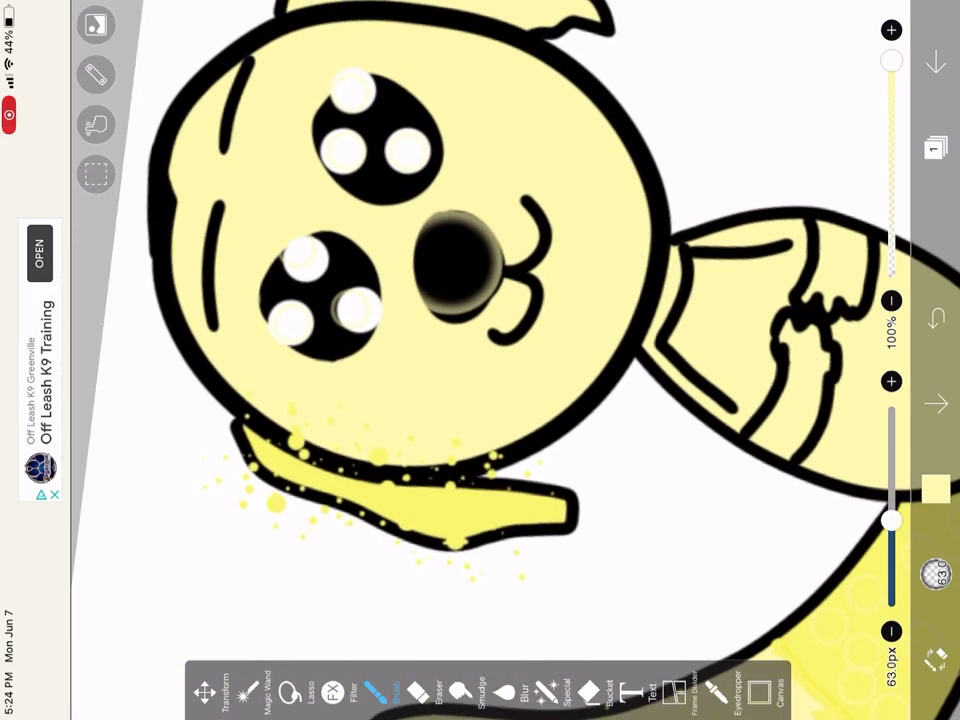
{"action": "scroll", "coordinate": [480, 360], "scroll_direction": "down", "scroll_amount": 1}
{"action": "scroll", "coordinate": [480, 360], "scroll_direction": "down", "scroll_amount": 1}
{"action": "scroll", "coordinate": [480, 360], "scroll_direction": "up", "scroll_amount": 1}
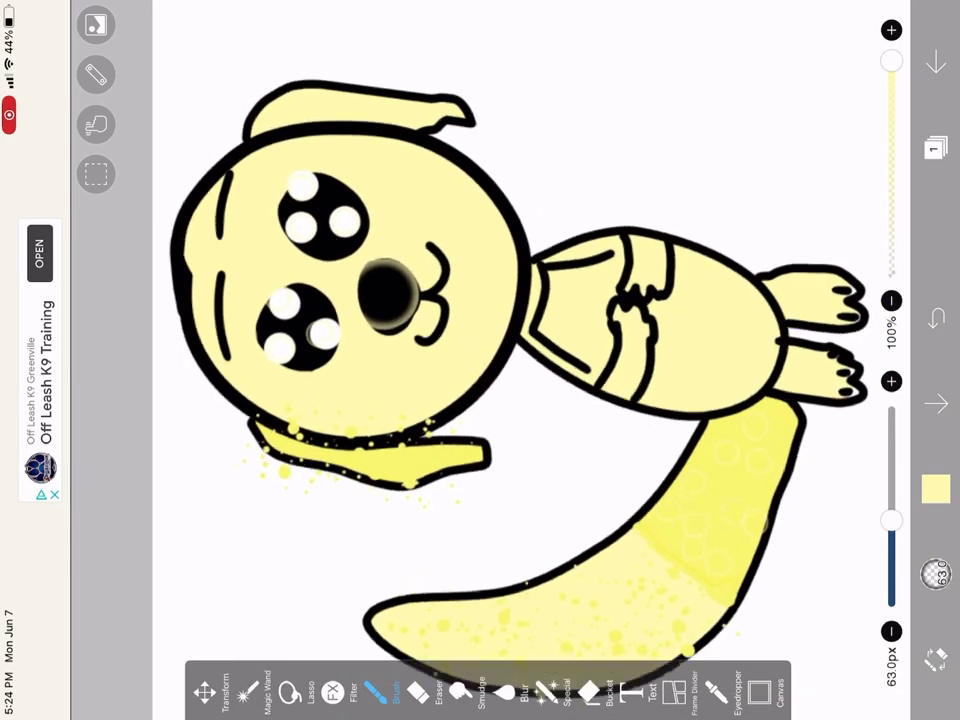
{"action": "scroll", "coordinate": [480, 360], "scroll_direction": "up", "scroll_amount": 3}
{"action": "left_click_drag", "start_coordinate": [550, 290], "coordinate": [610, 335]}
{"action": "scroll", "coordinate": [480, 360], "scroll_direction": "down", "scroll_amount": 1}
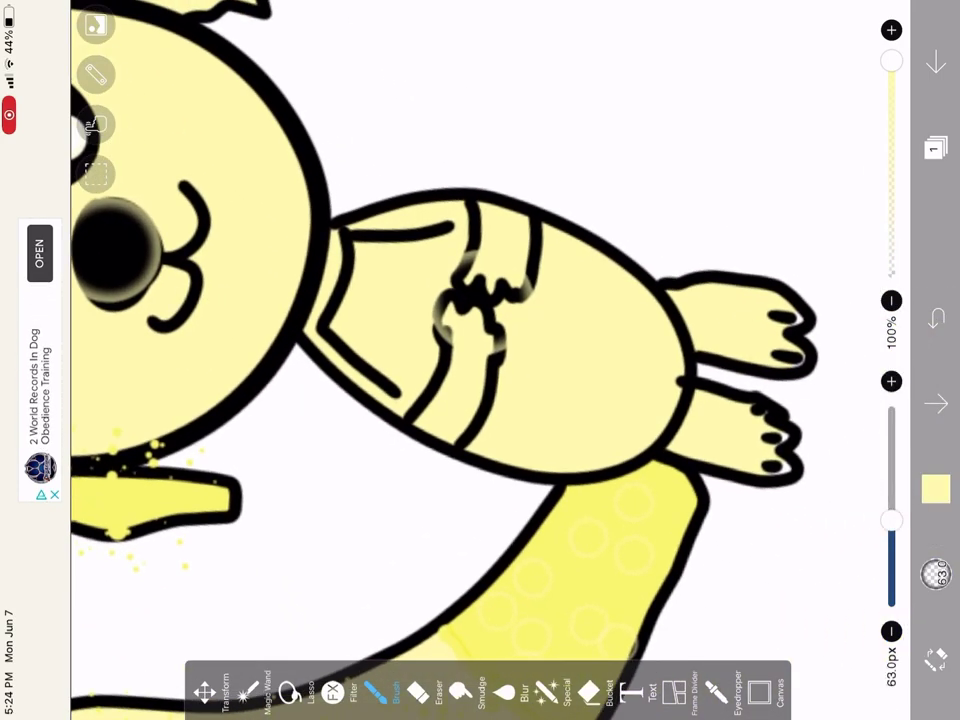
{"action": "left_click", "coordinate": [375, 690]}
Select the Cherry Blossom brush from the brush list
{"action": "mouse_move", "coordinate": [400, 500]}
{"action": "left_mouse_down"}
{"action": "mouse_move", "coordinate": [700, 500]}
{"action": "mouse_move", "coordinate": [400, 500]}
{"action": "left_mouse_up"}
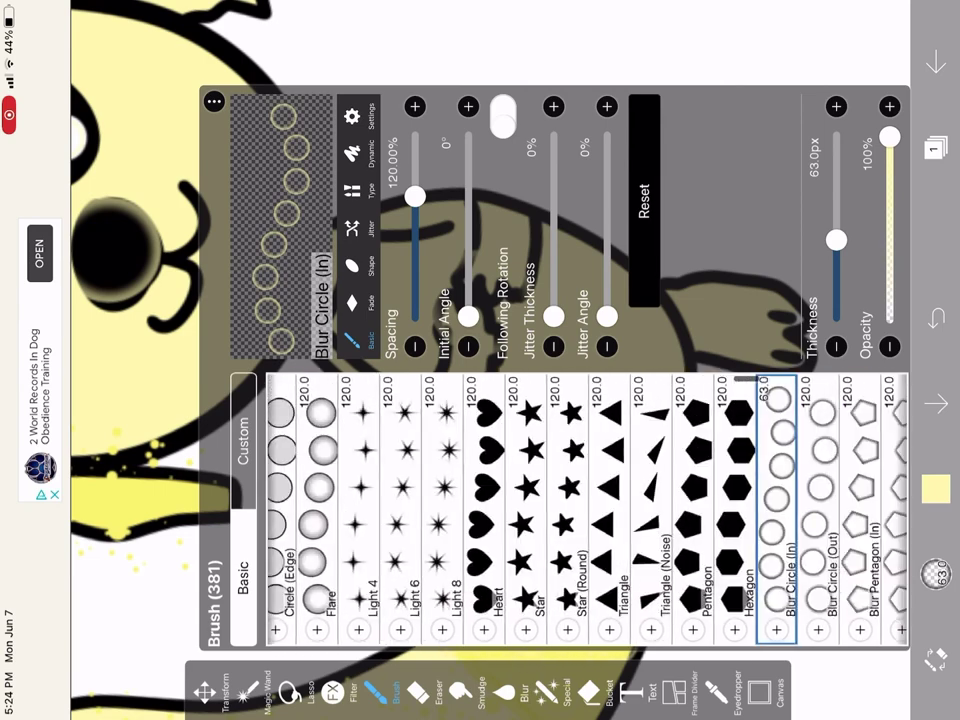
{"action": "left_click_drag", "start_coordinate": [780, 500], "coordinate": [300, 500]}
{"action": "left_click", "coordinate": [424, 500]}
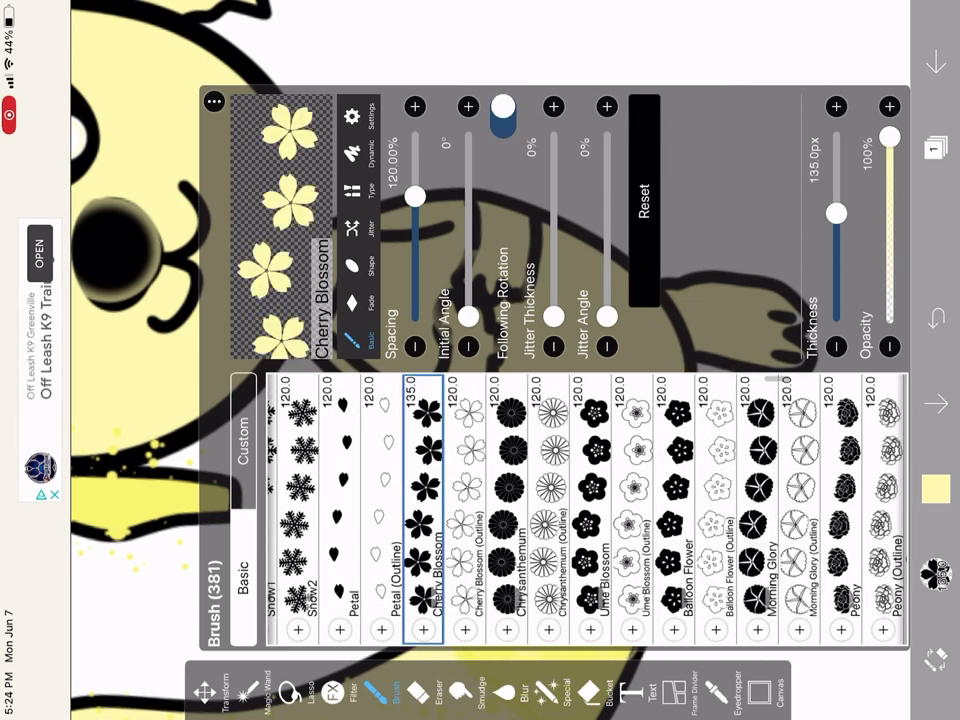
{"action": "left_click", "coordinate": [130, 300]}
Try blossom strokes around the dog and upper page, undoing the unwanted ones
{"action": "scroll", "coordinate": [480, 300], "scroll_direction": "down", "scroll_amount": 5}
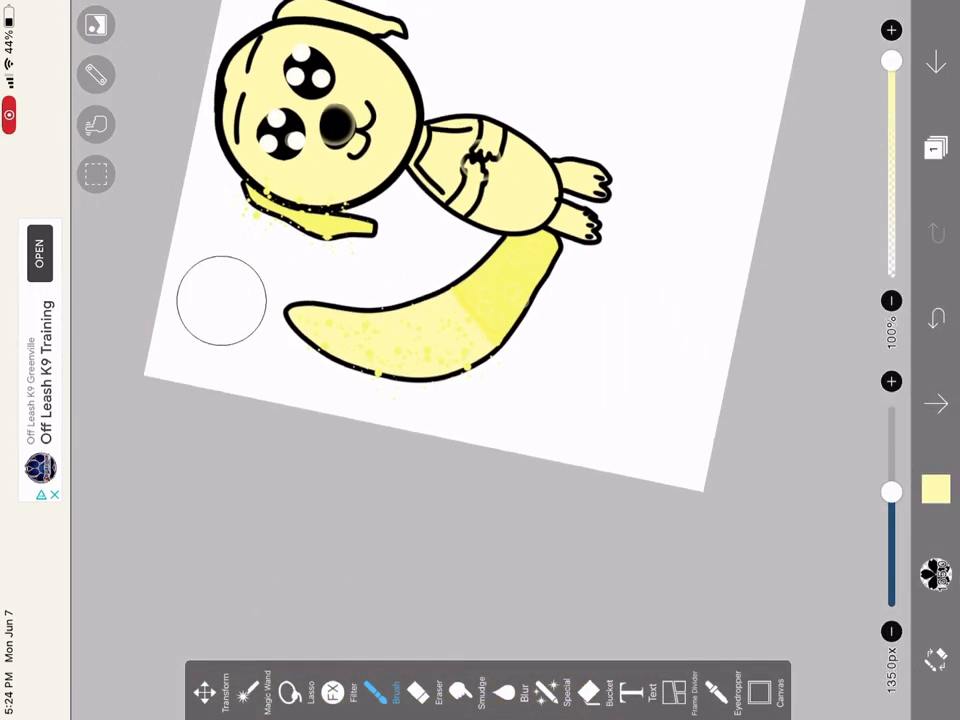
{"action": "mouse_move", "coordinate": [221, 300]}
{"action": "left_mouse_down"}
{"action": "mouse_move", "coordinate": [311, 381]}
{"action": "mouse_move", "coordinate": [647, 317]}
{"action": "mouse_move", "coordinate": [557, 11]}
{"action": "mouse_move", "coordinate": [430, 10]}
{"action": "left_mouse_up"}
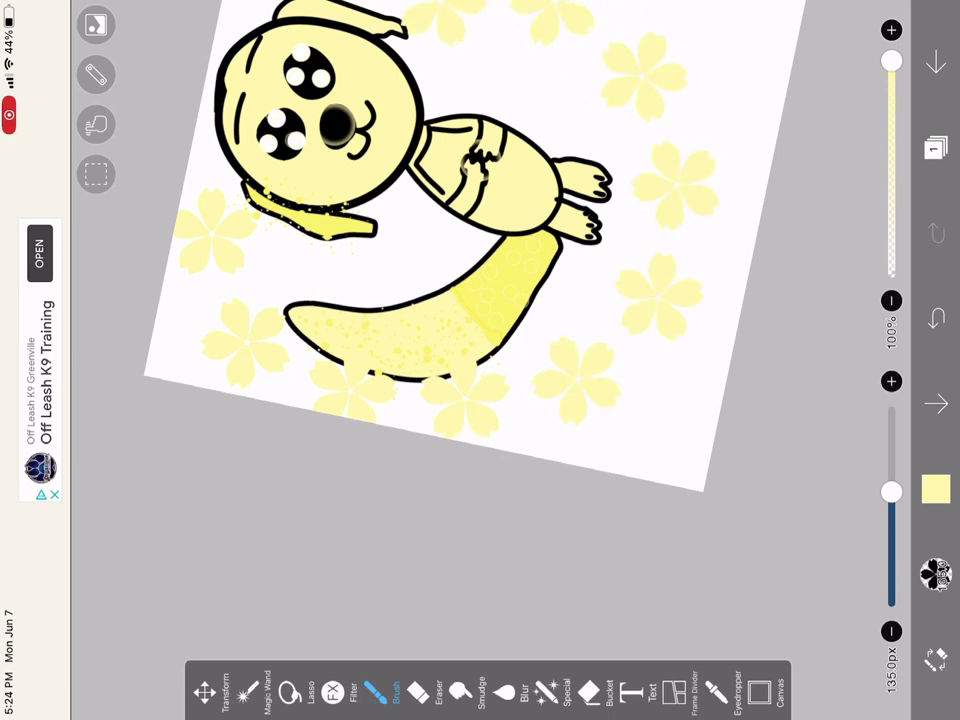
{"action": "scroll", "coordinate": [480, 300], "scroll_direction": "down", "scroll_amount": 3}
{"action": "key", "text": "ctrl+z"}
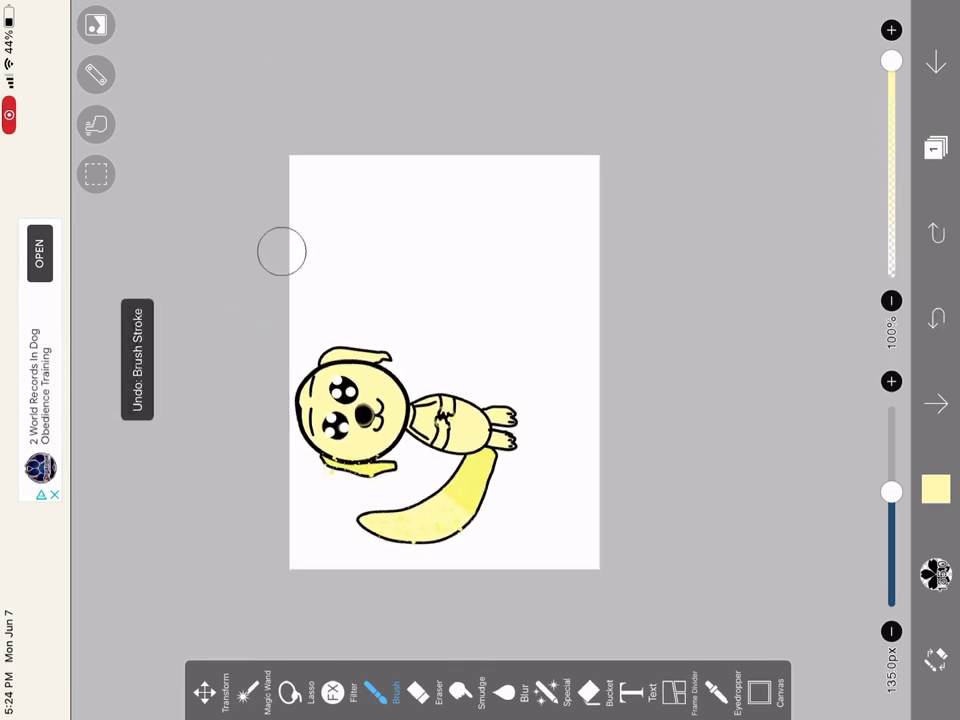
{"action": "mouse_move", "coordinate": [495, 240]}
{"action": "left_mouse_down"}
{"action": "mouse_move", "coordinate": [563, 291]}
{"action": "mouse_move", "coordinate": [595, 362]}
{"action": "left_mouse_up"}
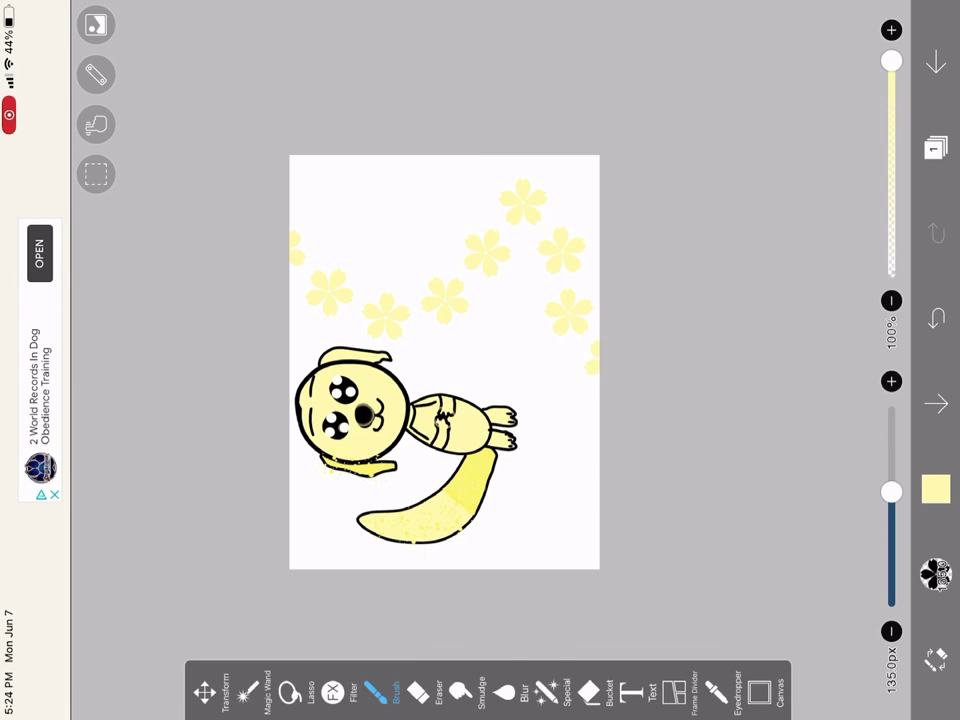
{"action": "left_click_drag", "start_coordinate": [311, 207], "coordinate": [428, 233]}
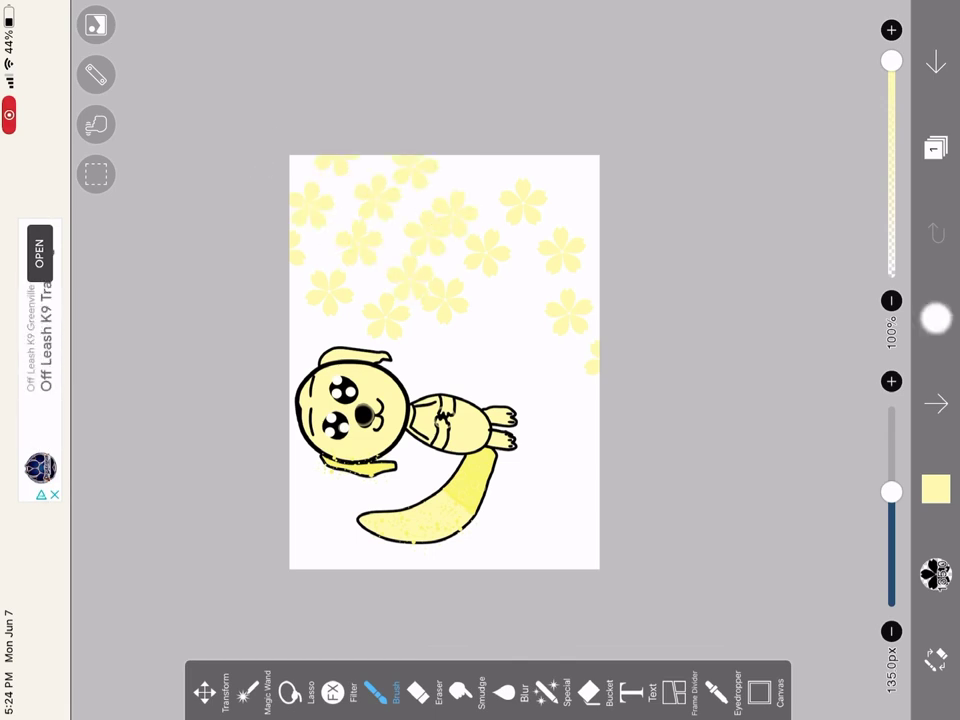
{"action": "key", "text": "ctrl+z"}
{"action": "scroll", "coordinate": [420, 350], "scroll_direction": "down", "scroll_amount": 1}
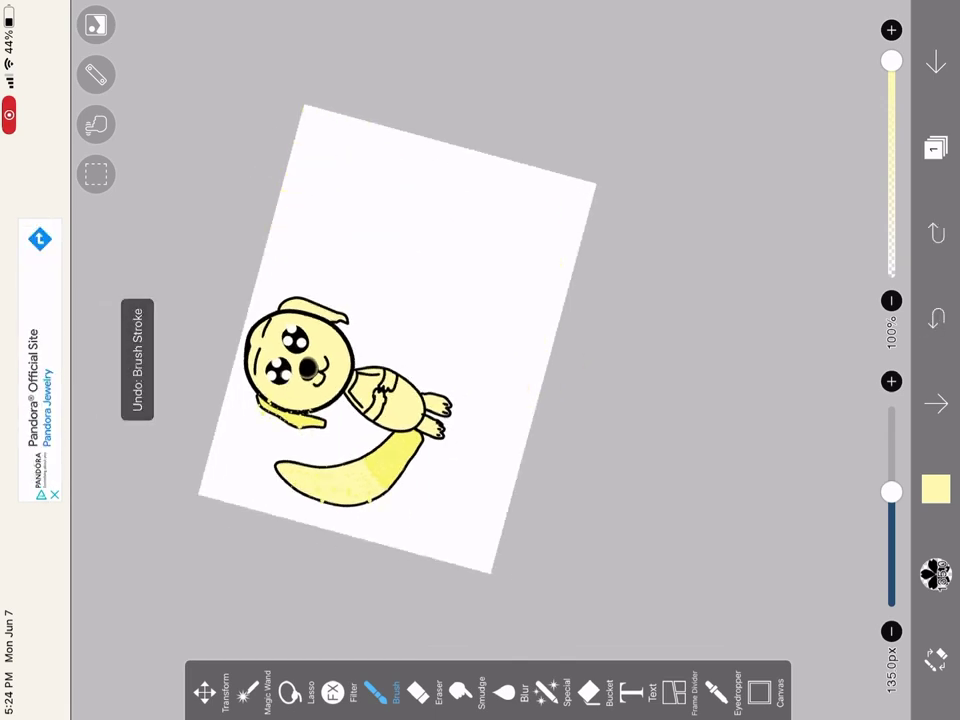
Stamp nine single pale yellow blossoms across the background, including beside the dog's ear
{"action": "left_click", "coordinate": [402, 262]}
{"action": "left_click", "coordinate": [501, 447]}
{"action": "left_click", "coordinate": [240, 455]}
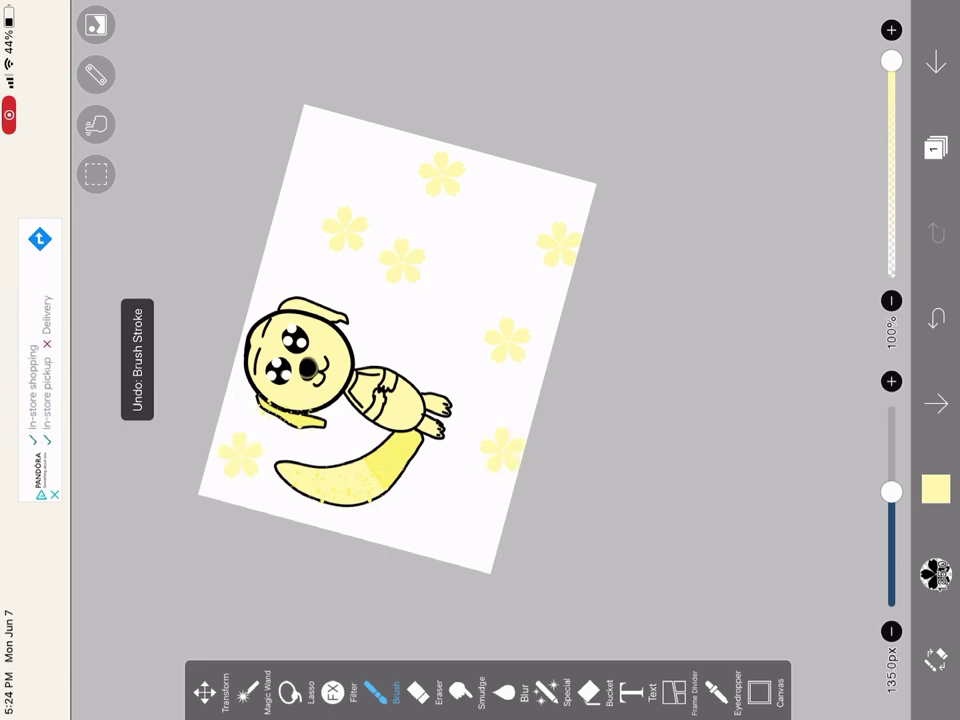
{"action": "left_click", "coordinate": [404, 514]}
{"action": "left_click", "coordinate": [480, 510]}
{"action": "left_click", "coordinate": [295, 237]}
{"action": "left_click", "coordinate": [379, 178]}
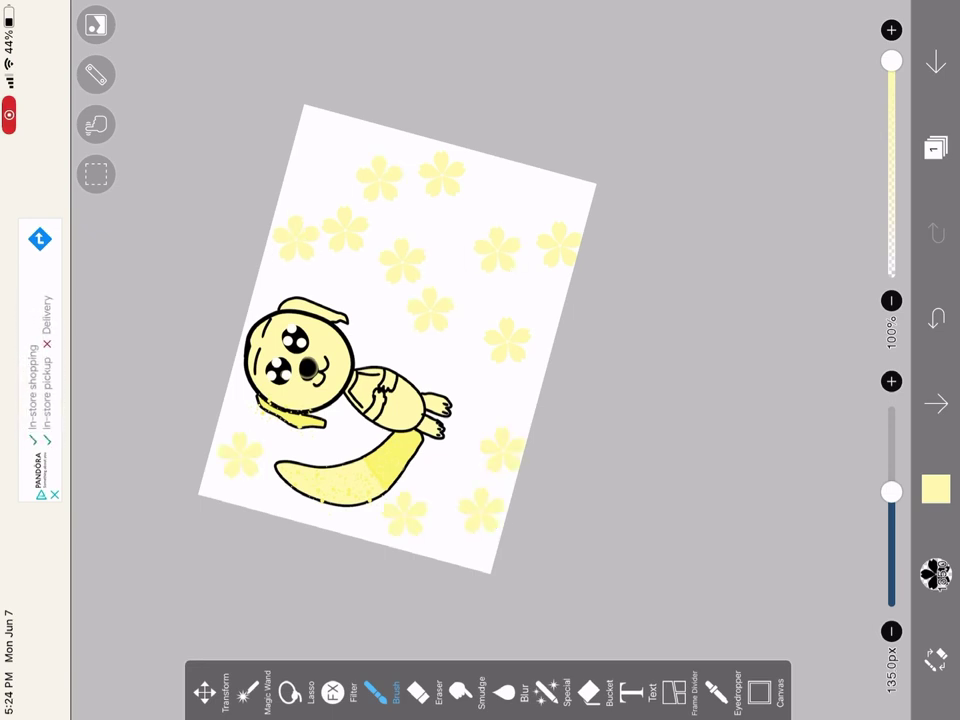
{"action": "left_click", "coordinate": [243, 417]}
{"action": "left_click", "coordinate": [338, 436]}
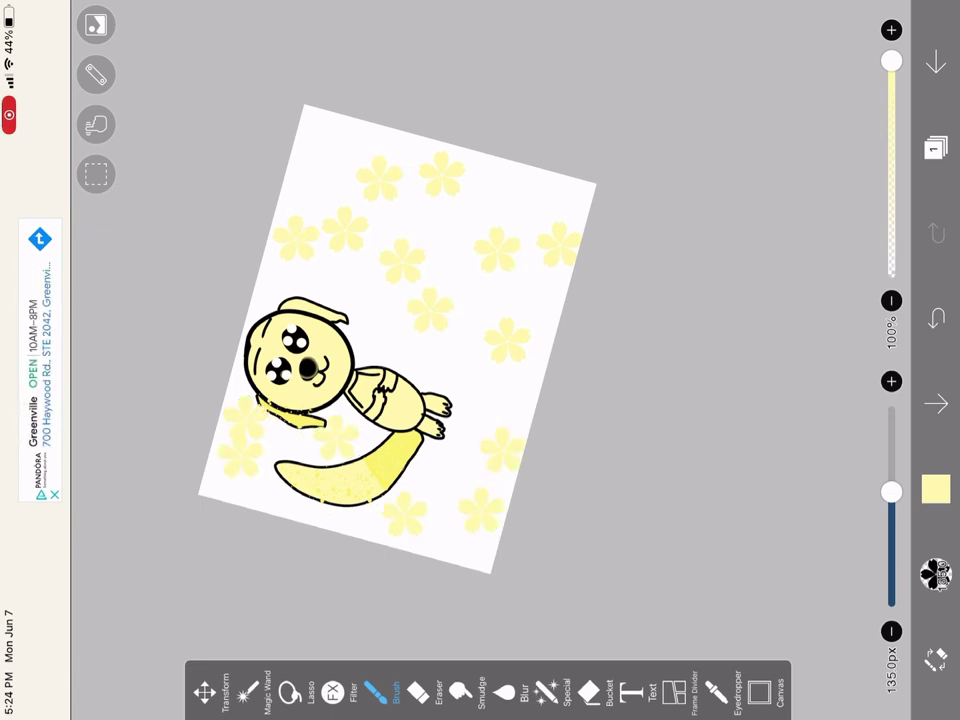
{"action": "scroll", "coordinate": [400, 340], "scroll_direction": "down", "scroll_amount": 3}
{"action": "scroll", "coordinate": [430, 320], "scroll_direction": "down", "scroll_amount": 3}
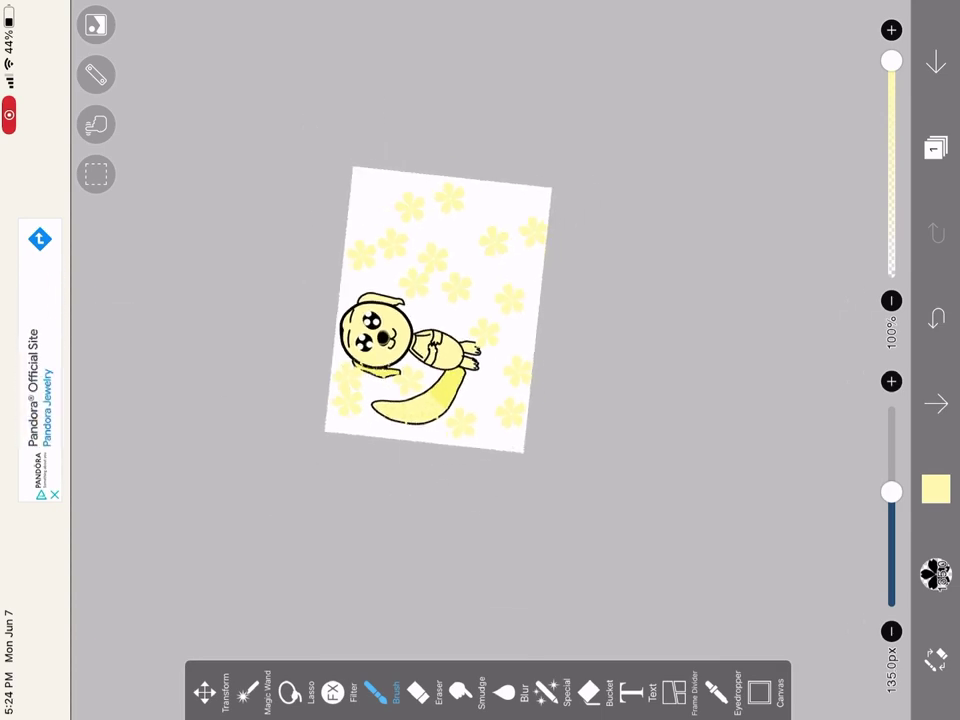
{"action": "left_click", "coordinate": [935, 62]}
Return to My Gallery, where the finished dog picture is saved as Untitled45
{"action": "left_click", "coordinate": [887, 140]}
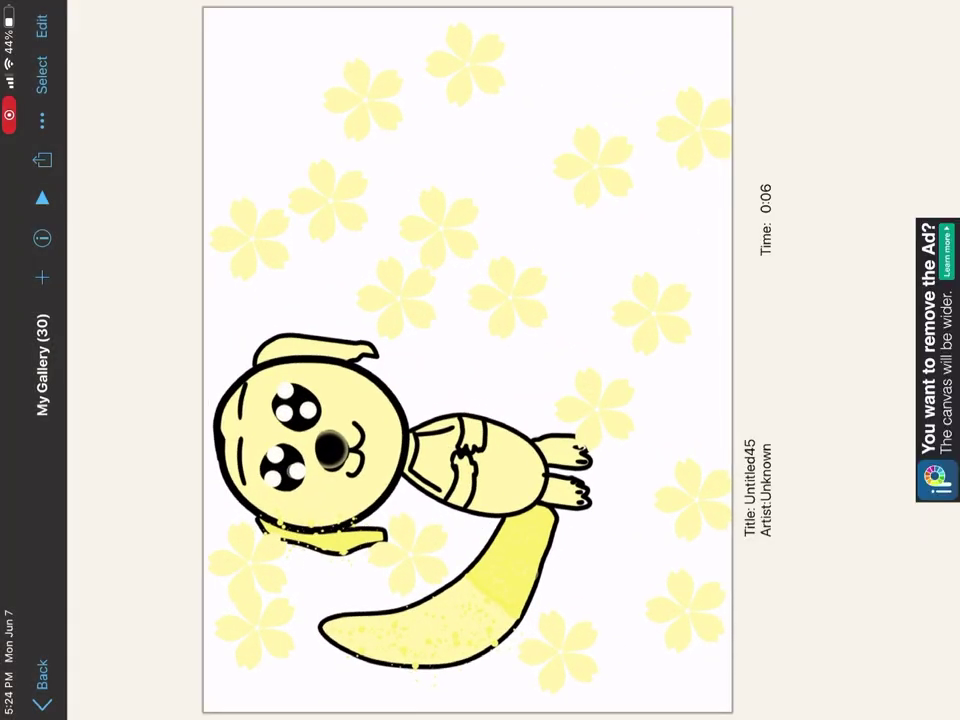